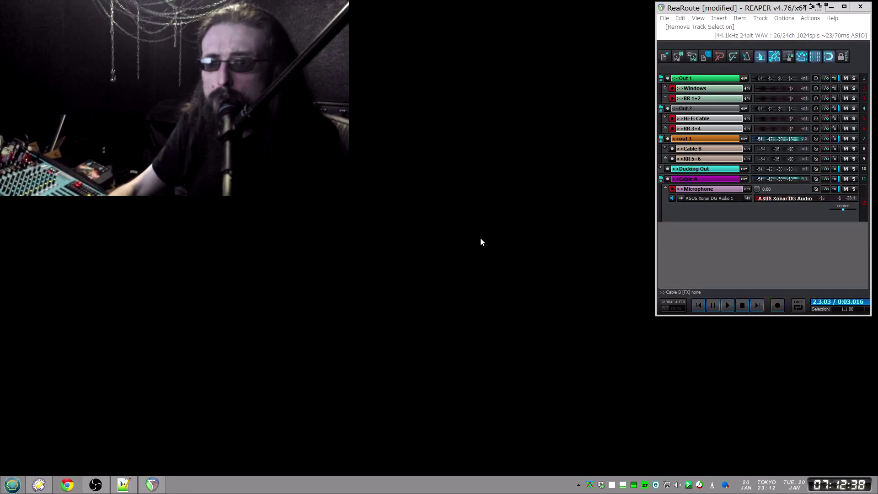
click(9, 487)
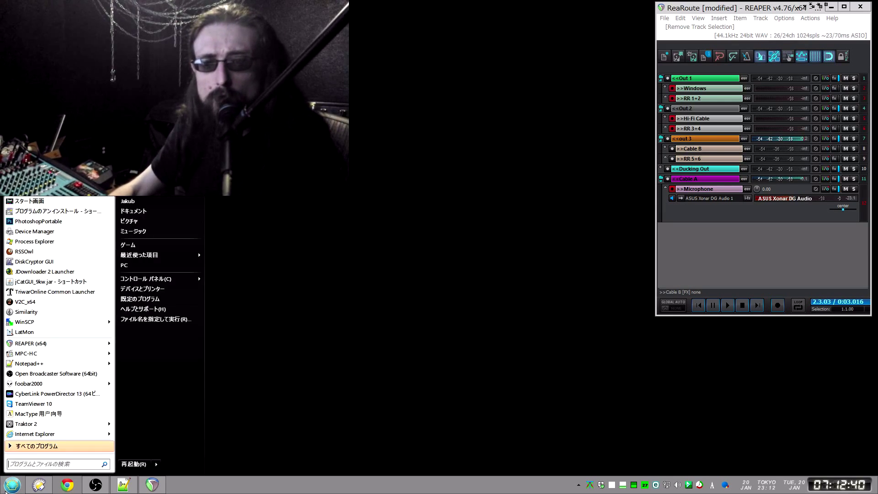
click(8, 490)
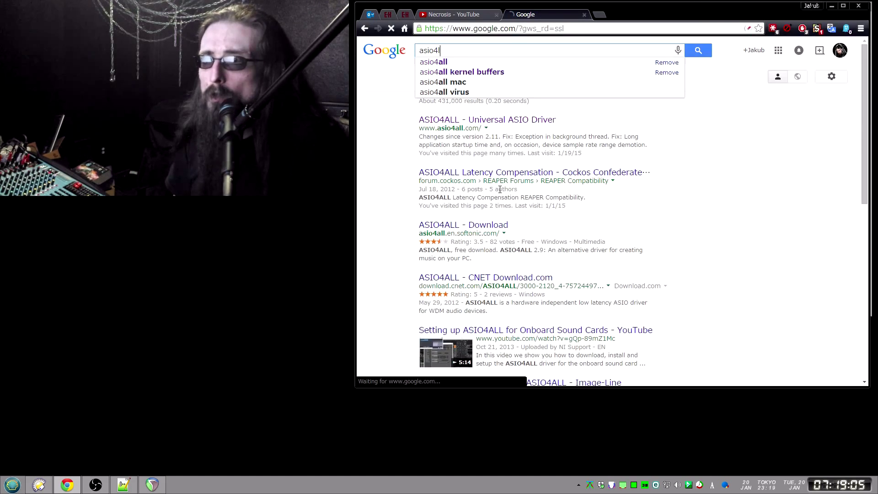
- Search Google for asio4all and open the ASIO4ALL - Universal ASIO Driver website
text(l)
key(Return)
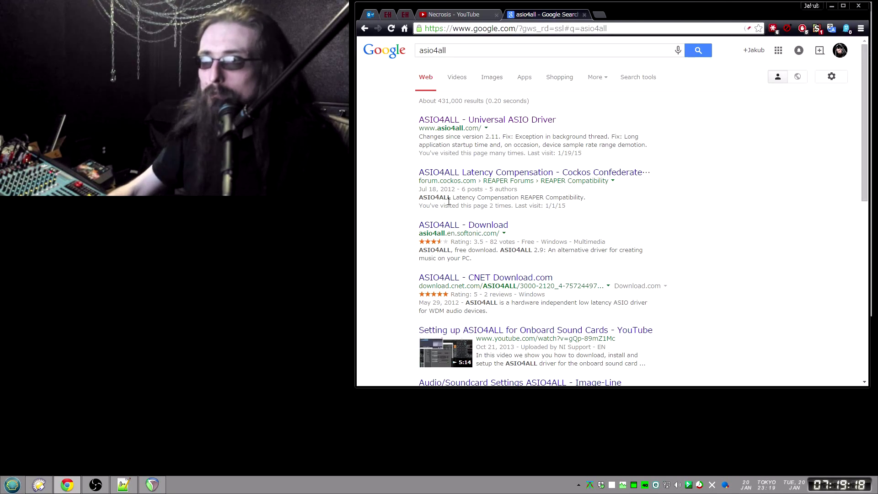
scroll(518, 156, down, 2)
scroll(460, 329, up, 2)
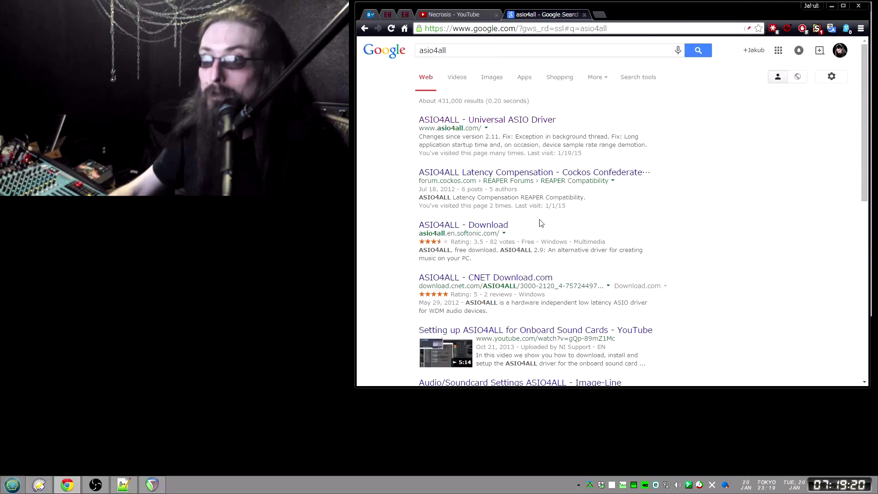
click(459, 121)
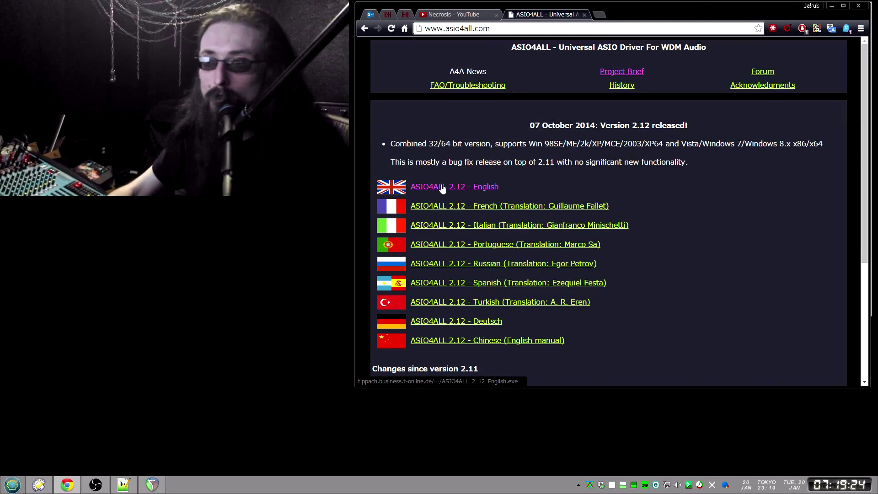
- Locate and highlight the ASIO4ALL 2.12 - English download link on the driver's page
drag(509, 184, 415, 187)
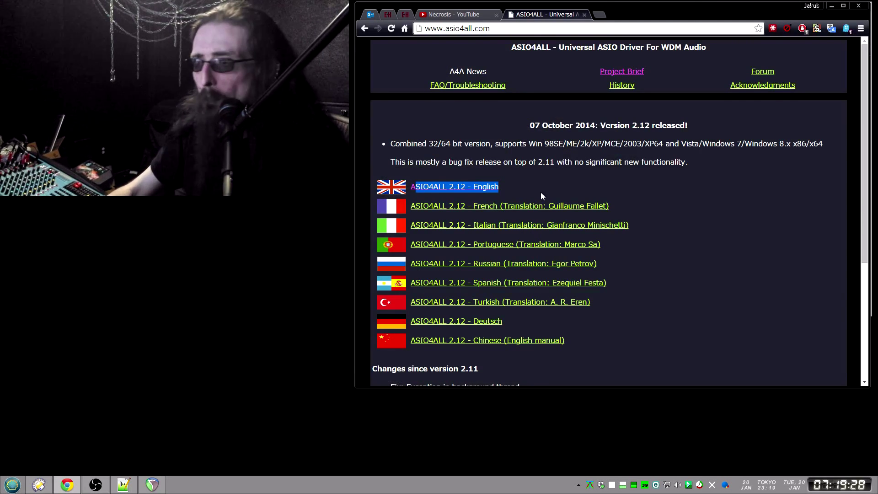
click(539, 171)
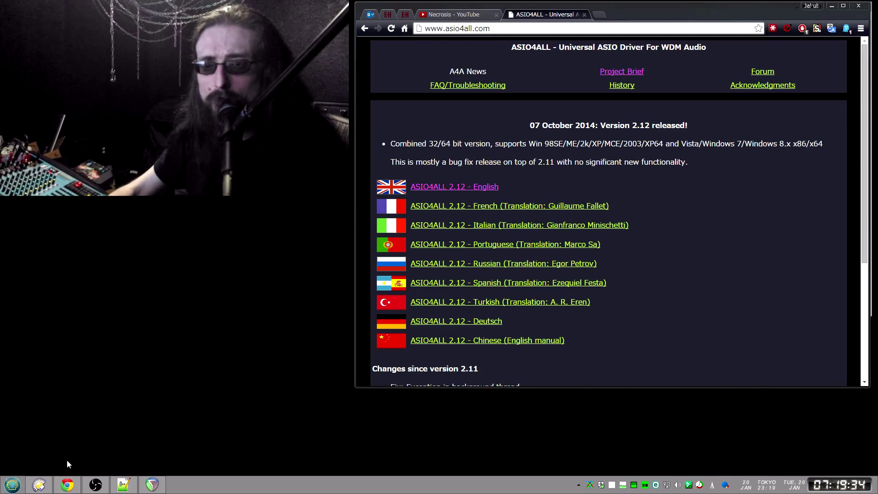
key(super)
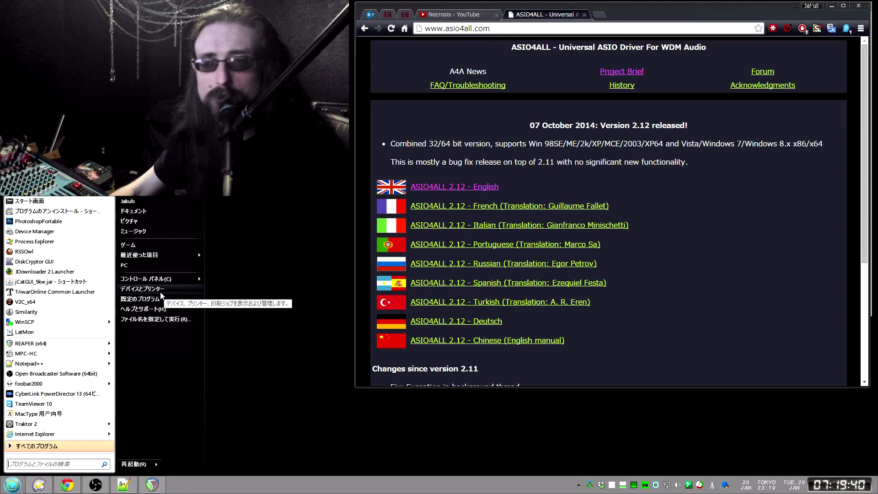
click(298, 345)
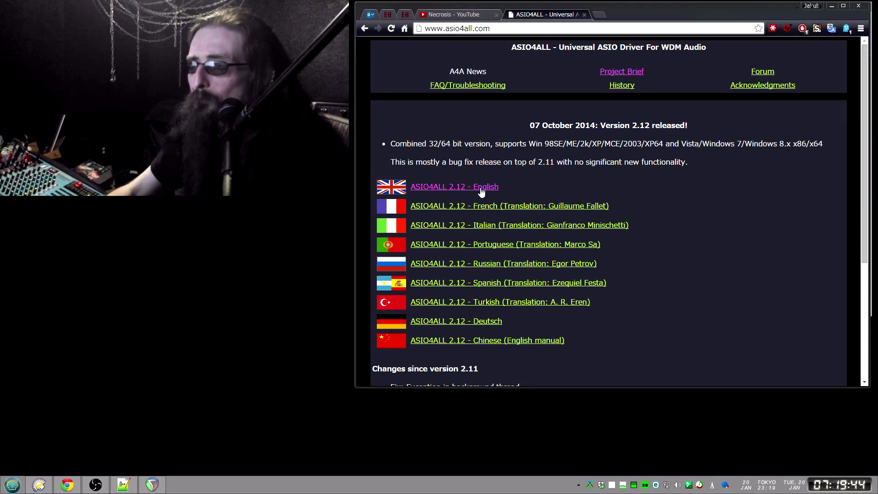
click(435, 188)
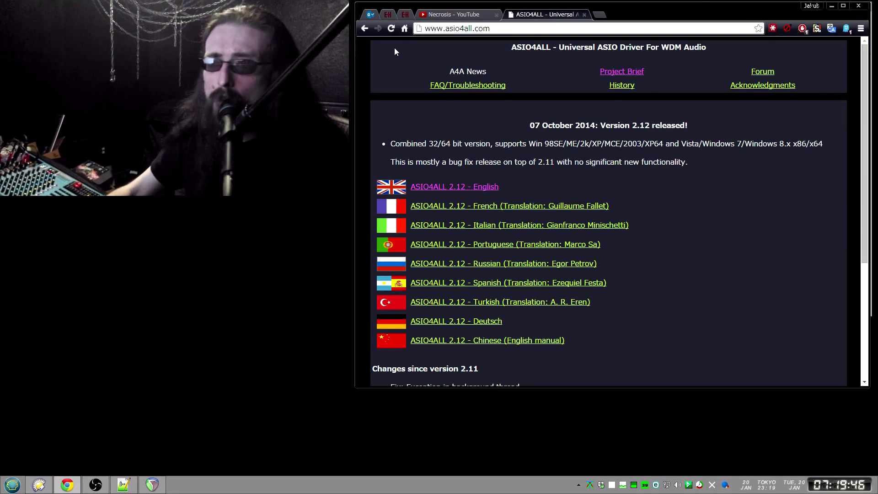
- Return to the Google home page, search for vb-audio cable and open the VB-Cable - VB-audio.com result
click(403, 30)
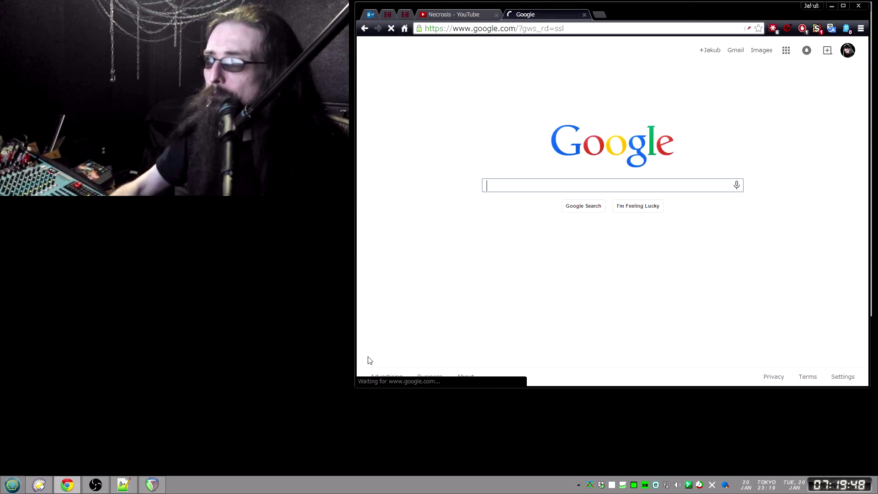
text(vba)
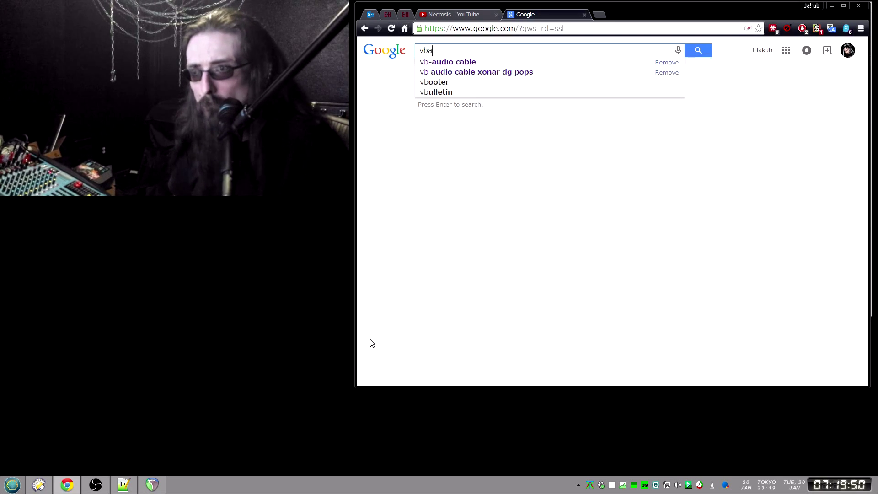
key(BackSpace)
text(-audio cable)
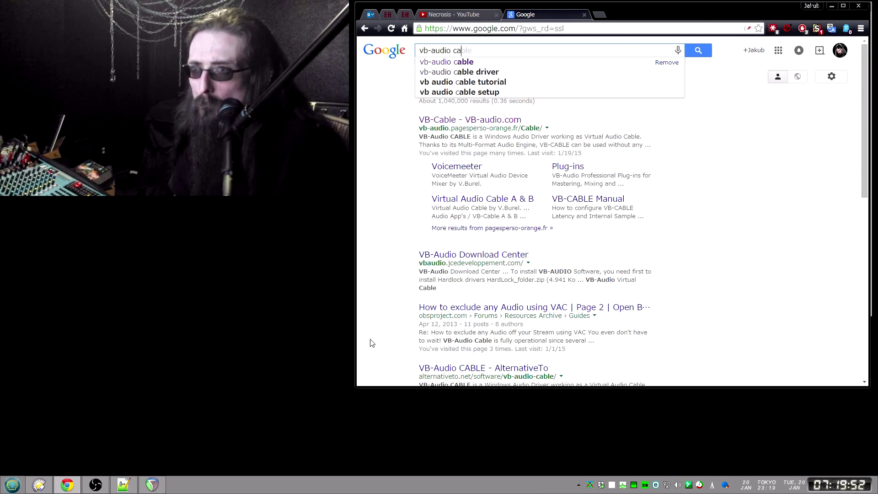
key(Return)
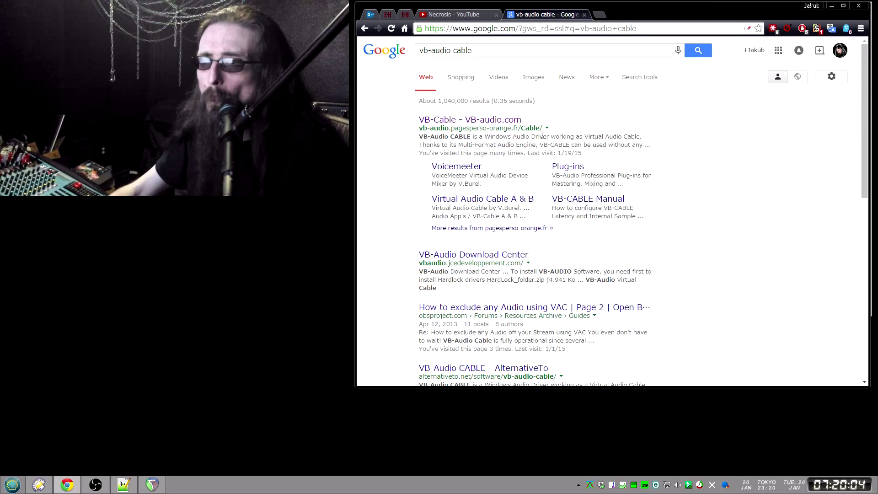
click(459, 122)
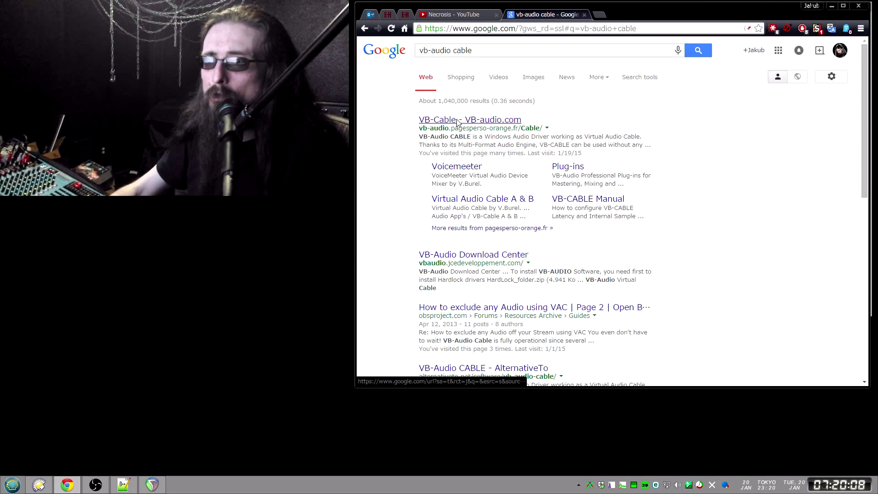
- Open the Windows sound devices, compare the VB-Audio cable inputs under playback with the outputs under recording, and close the dialog
right_click(682, 487)
click(703, 433)
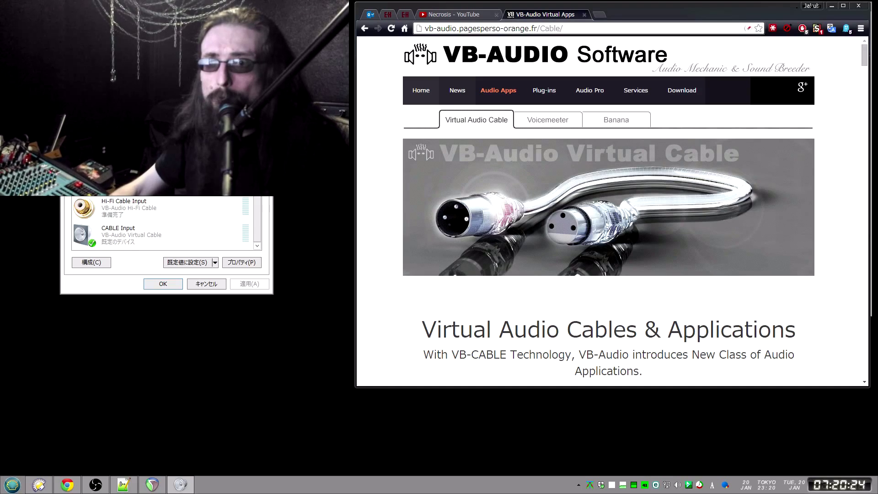
click(92, 82)
click(131, 173)
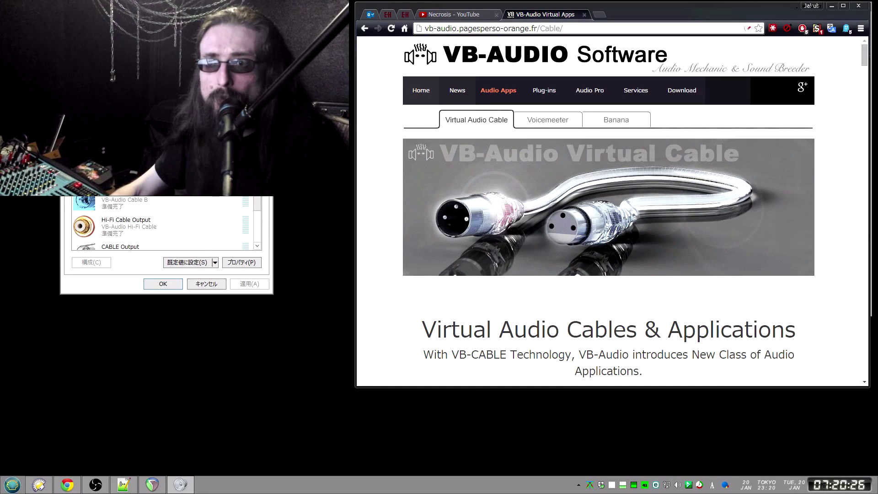
click(74, 83)
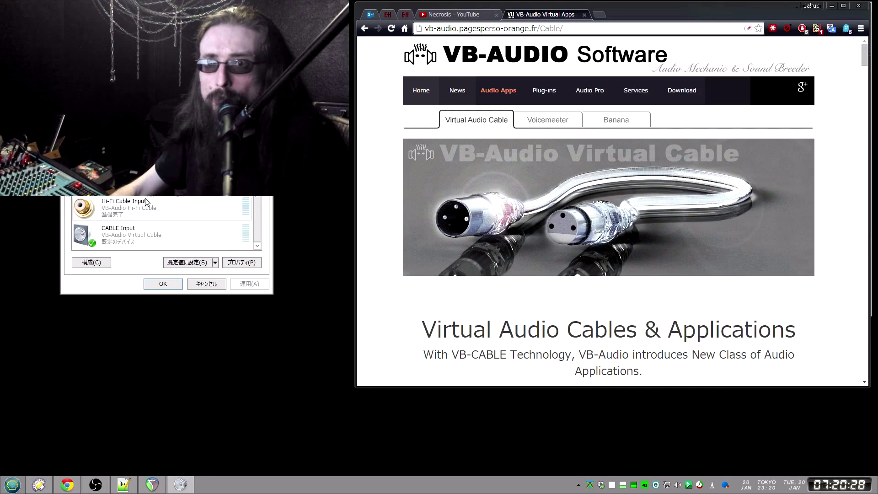
click(92, 82)
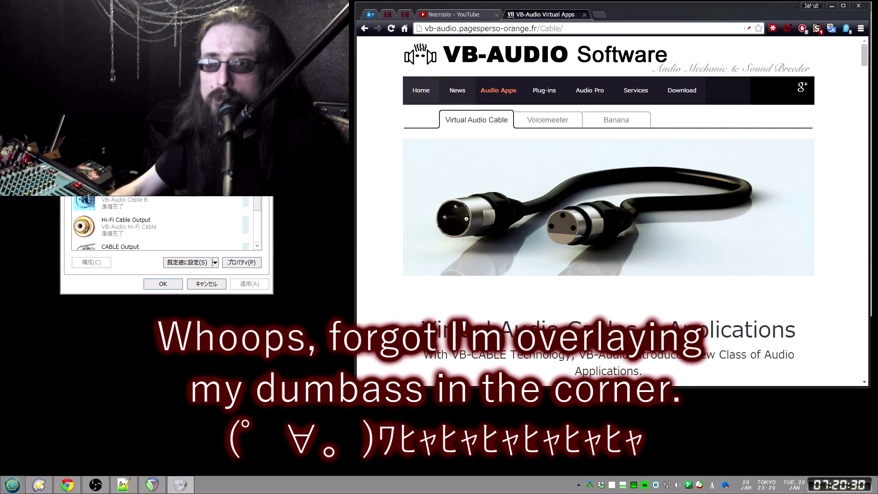
click(74, 83)
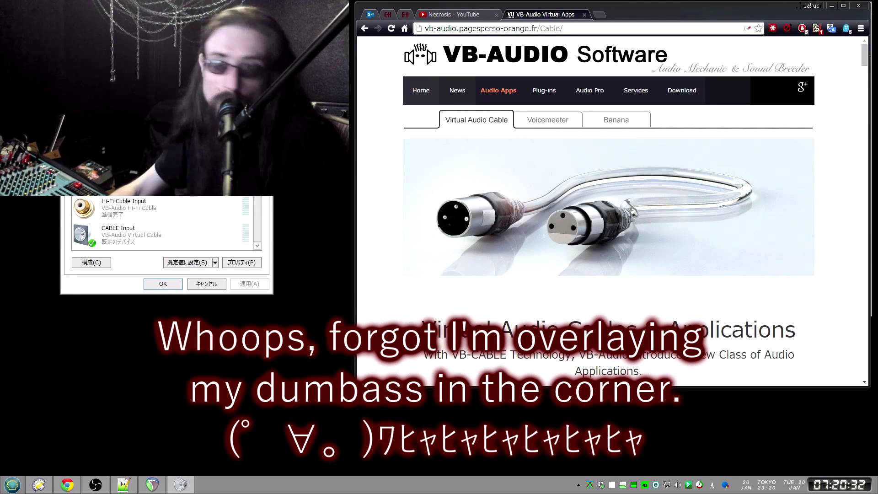
click(93, 83)
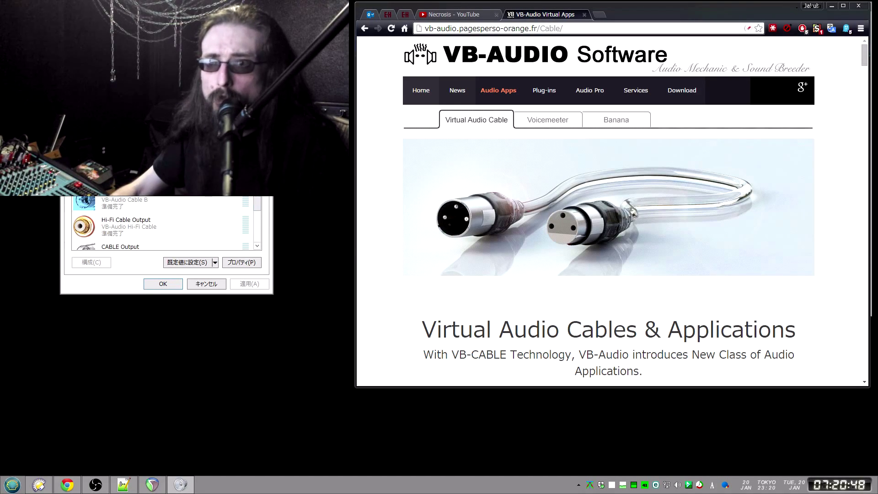
click(74, 93)
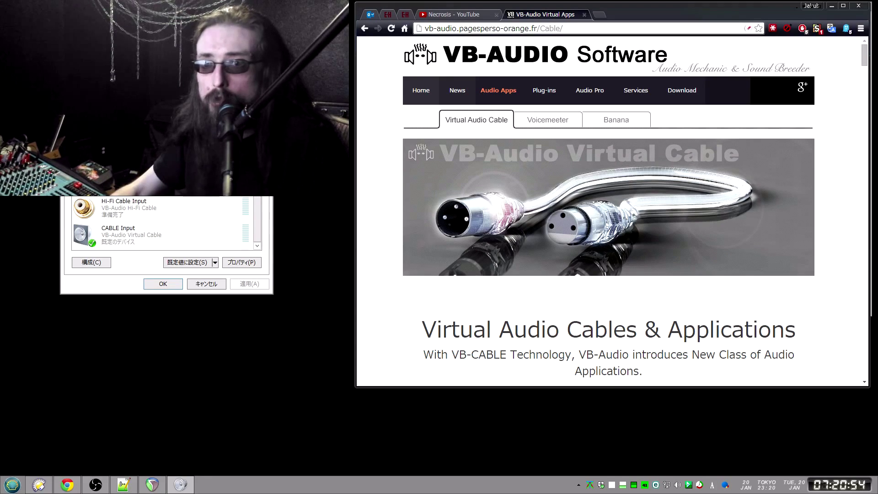
scroll(160, 224, up, 1)
click(93, 94)
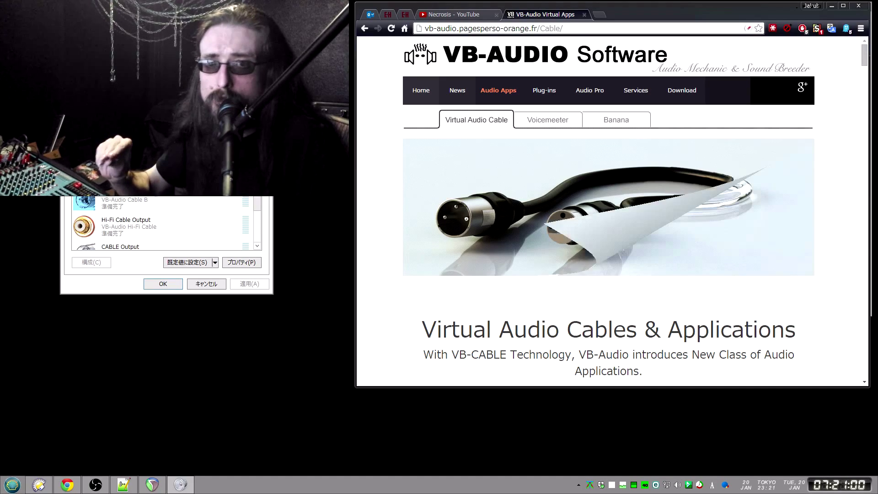
click(75, 93)
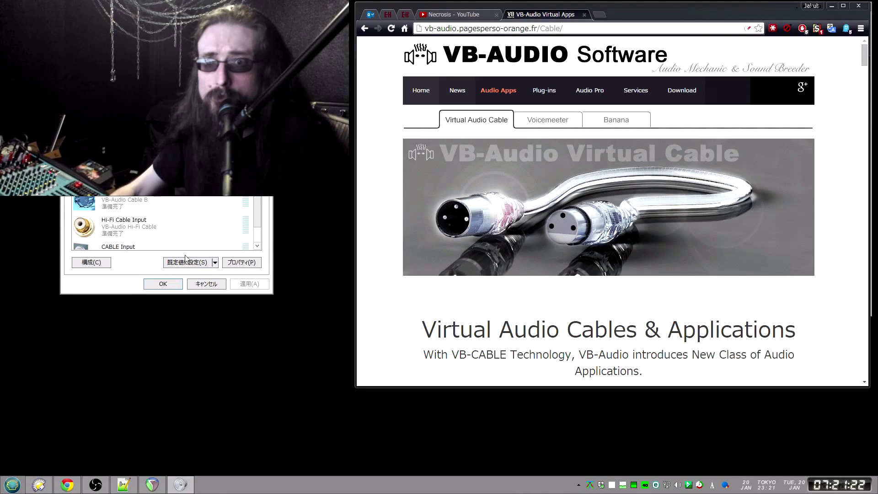
click(164, 283)
- Find the VB-CABLE Driver download and read its installation notes on the VB-Audio page
scroll(637, 290, down, 3)
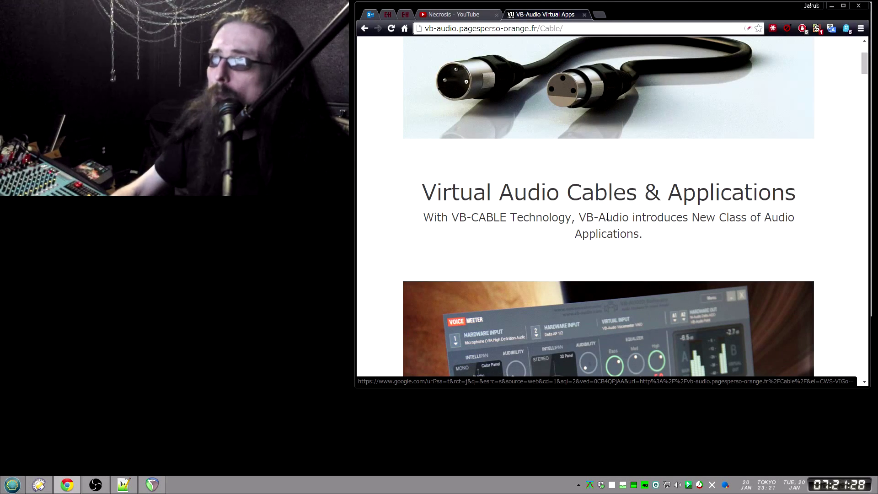
scroll(616, 212, up, 3)
scroll(608, 219, down, 12)
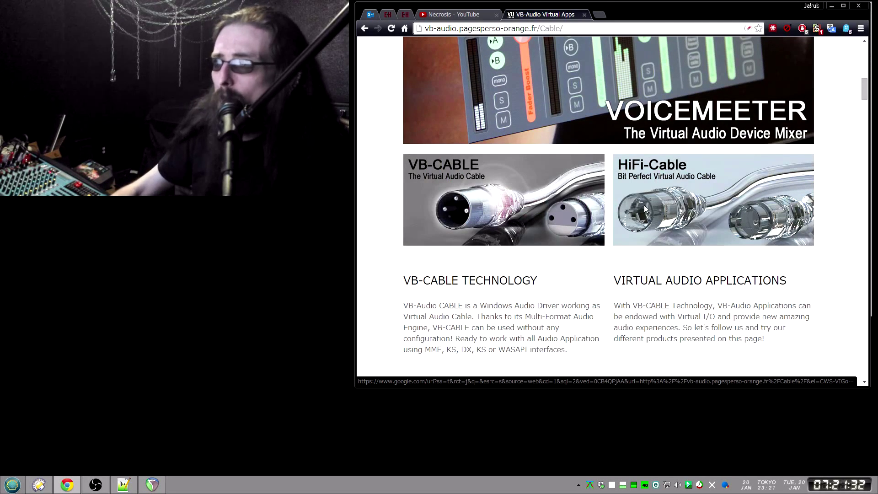
scroll(671, 202, down, 11)
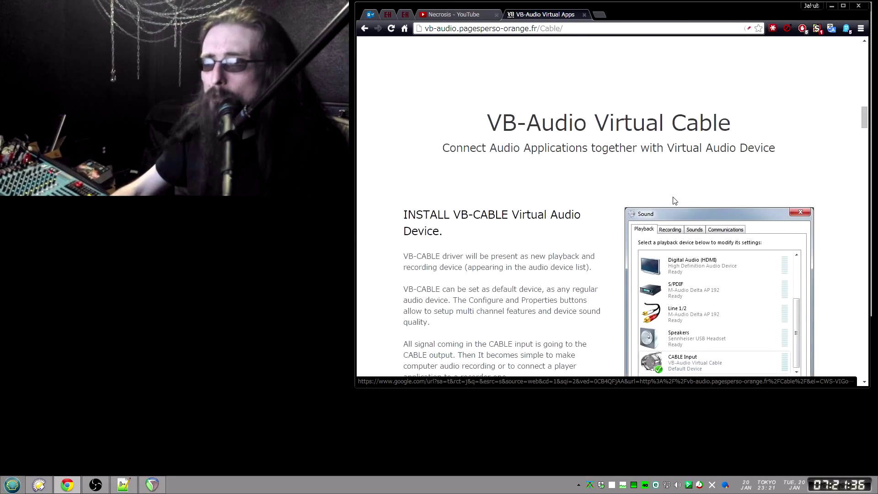
scroll(672, 201, down, 5)
scroll(664, 219, up, 5)
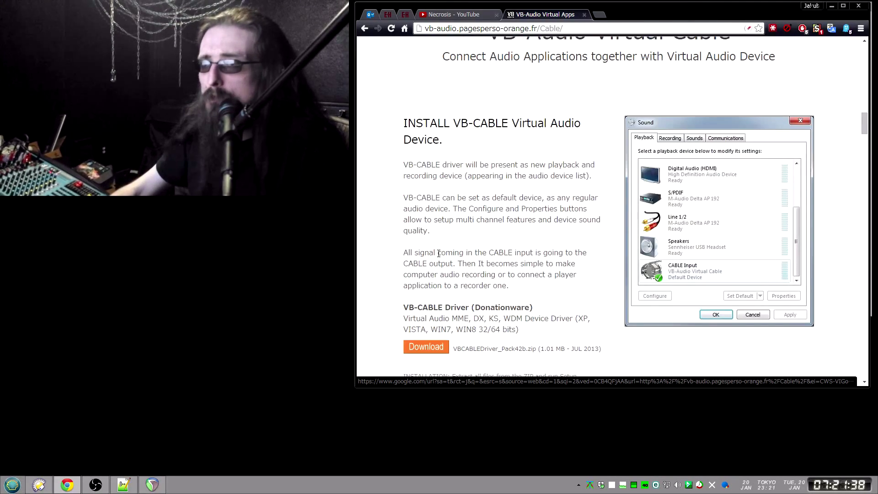
scroll(435, 231, down, 1)
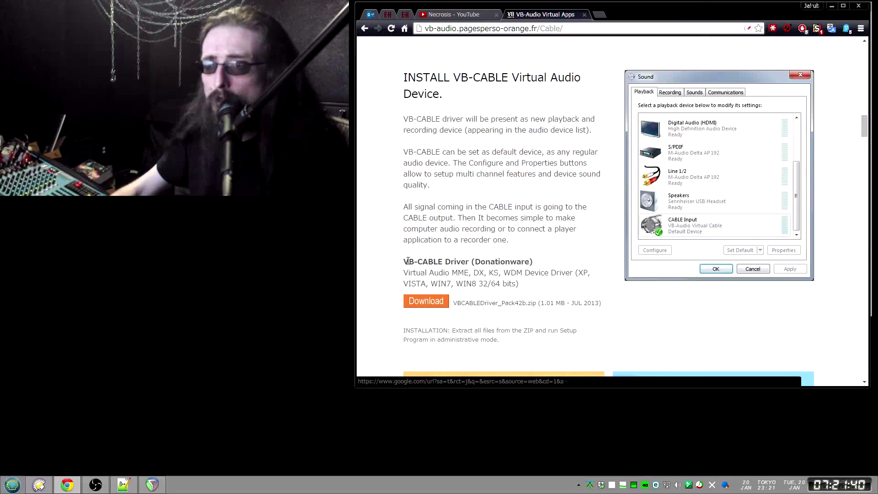
mouse_move(402, 262)
mouse_down()
mouse_move(469, 262)
mouse_move(403, 263)
mouse_up()
- Review the VB-CABLE A & B donation offer, the HIFI-CABLE & ASIO-Bridge download and the VB-Audio ASIO Bridge section
scroll(553, 291, down, 6)
scroll(553, 291, down, 6)
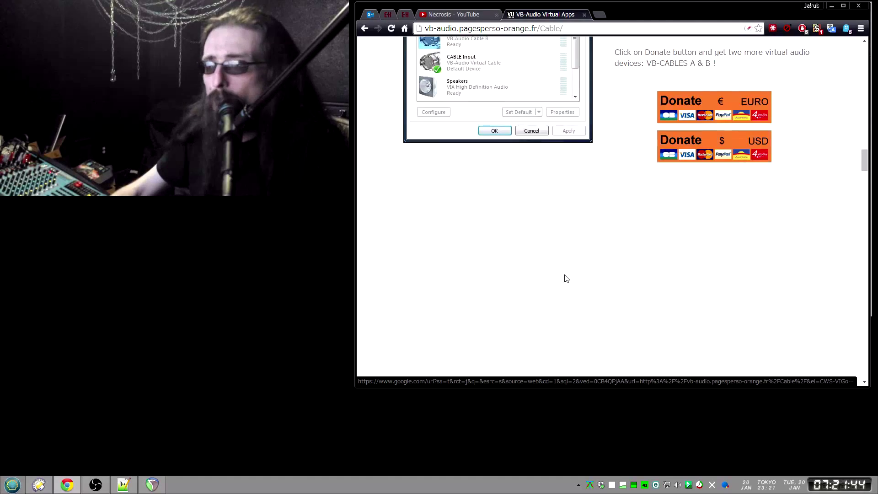
scroll(620, 228, down, 6)
scroll(614, 239, down, 4)
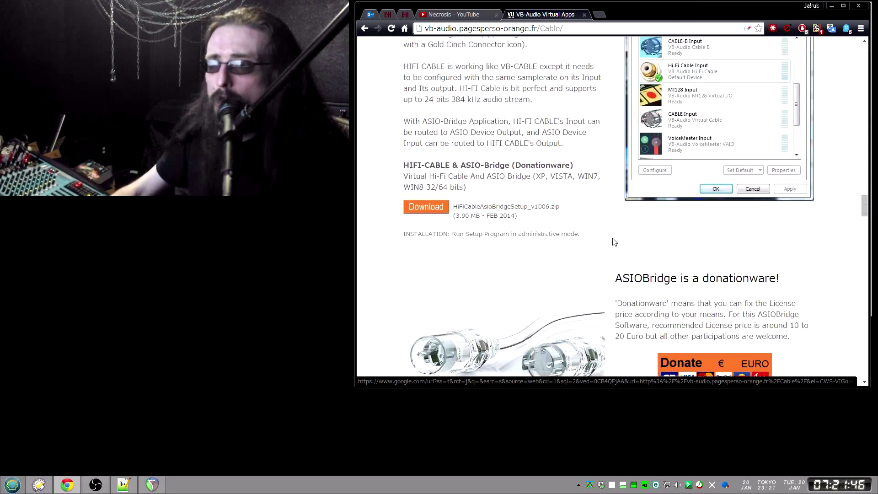
scroll(578, 225, up, 4)
scroll(441, 200, down, 3)
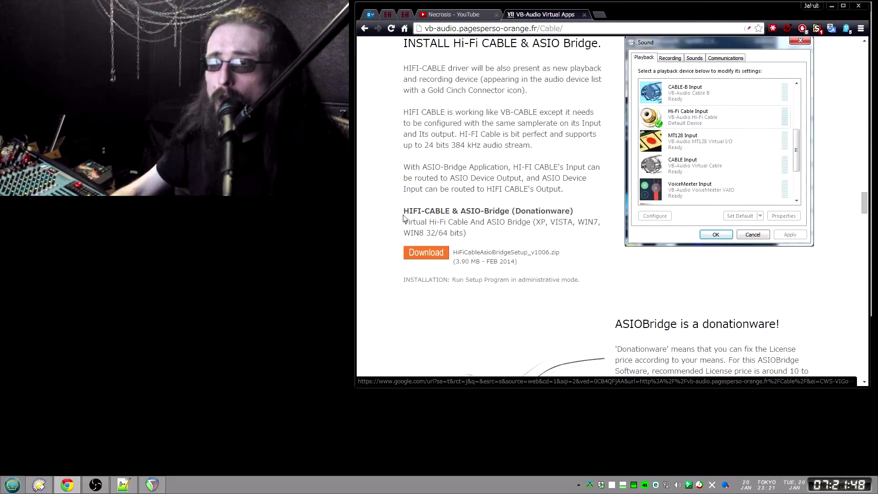
scroll(491, 260, down, 3)
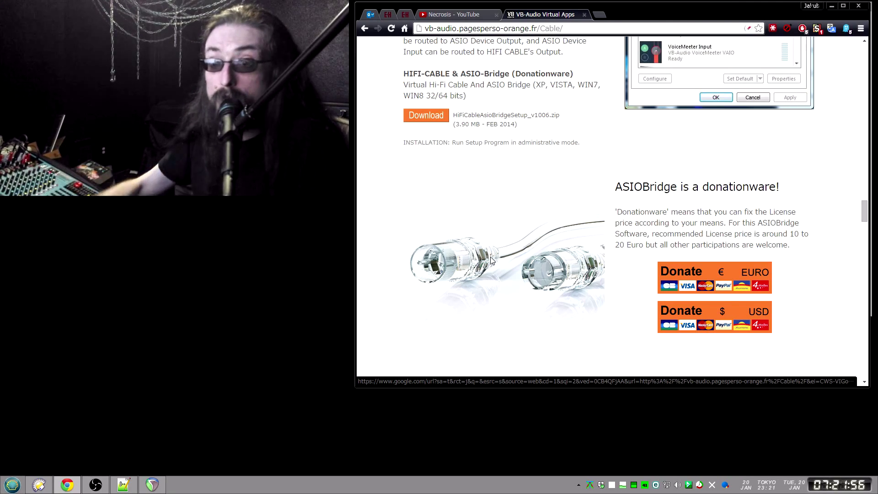
scroll(575, 246, down, 4)
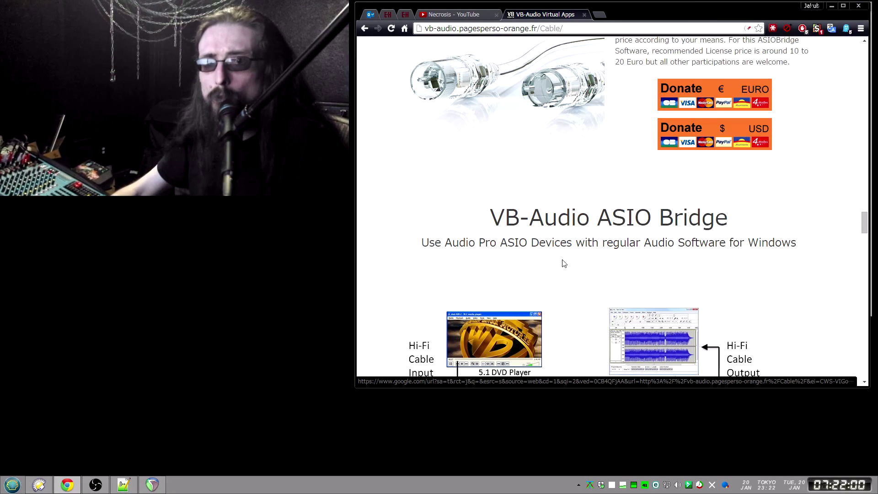
- Open the Windows playback devices and look through the VB-Audio cable inputs, with the HIFI-CABLE & ASIO-Bridge download back in view
right_click(680, 489)
click(706, 449)
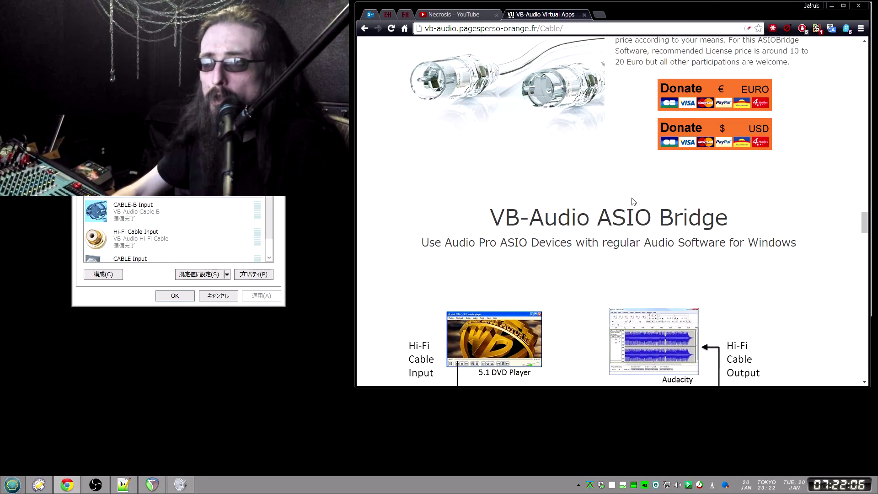
drag(865, 229, 865, 216)
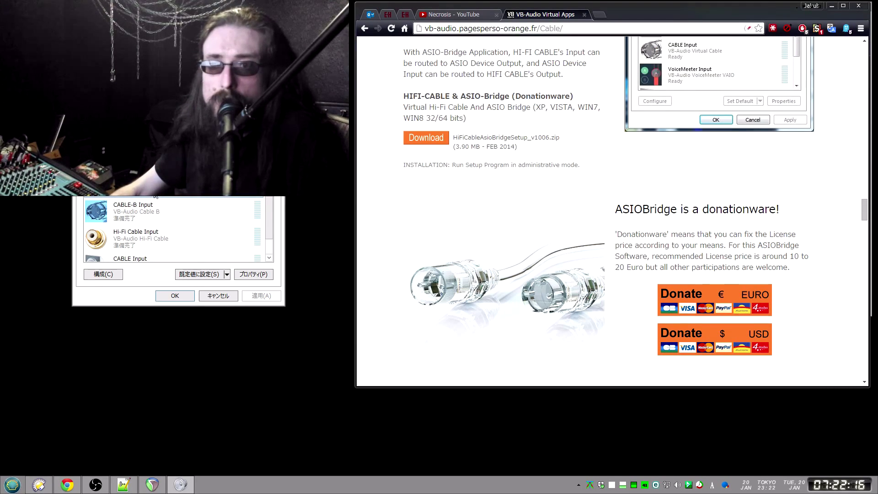
click(171, 211)
scroll(171, 215, down, 1)
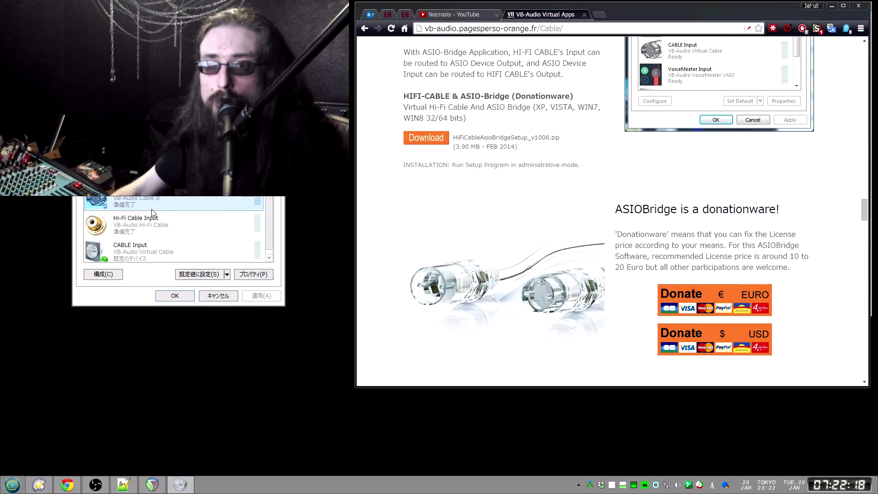
- Open the Voicemeeter page on the VB-Audio site and find its ZIP and EXE downloads and installation notes
drag(864, 209, 861, 49)
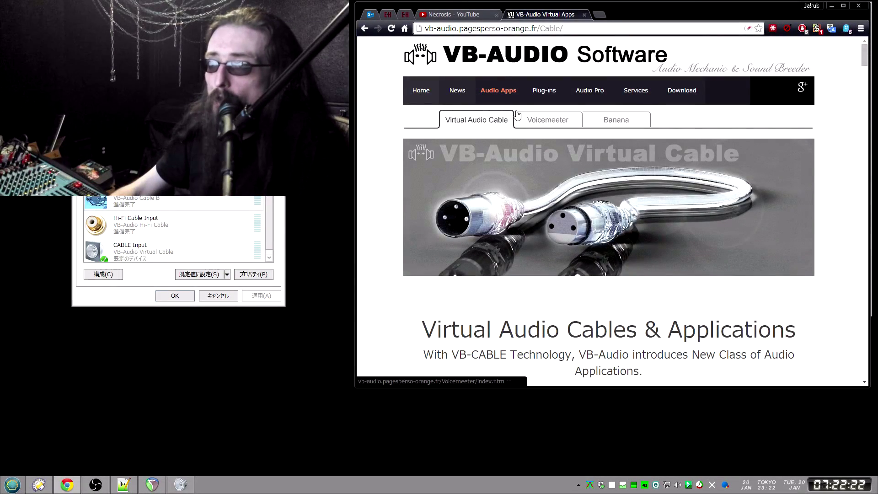
click(552, 121)
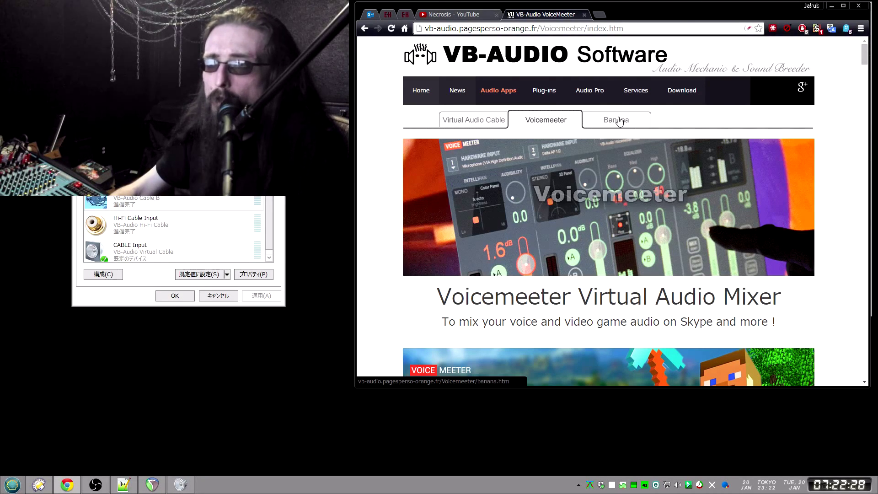
scroll(565, 237, down, 15)
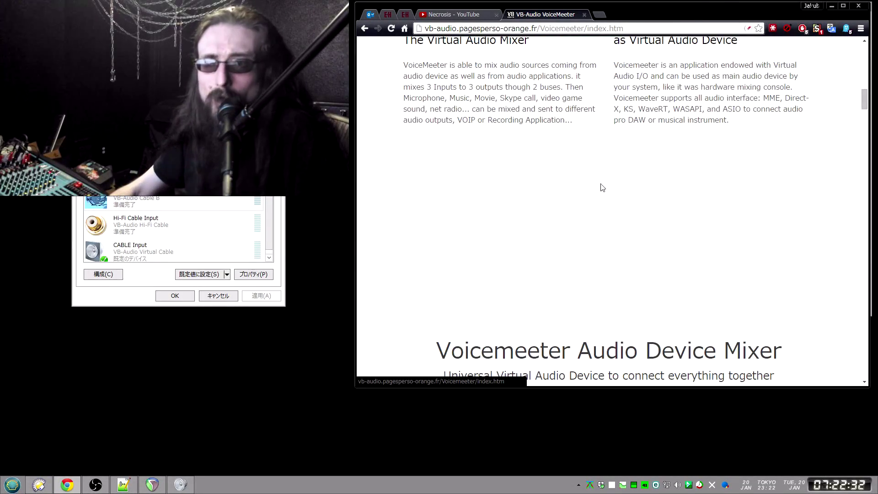
scroll(641, 192, down, 15)
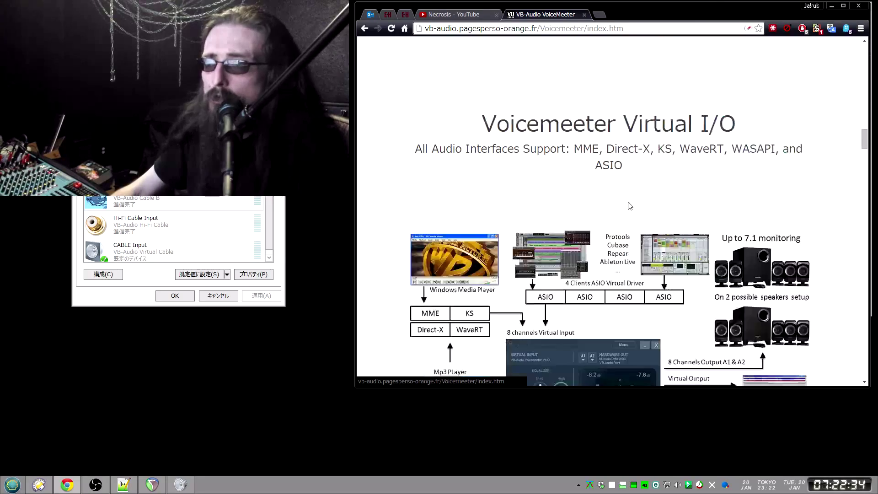
scroll(636, 206, down, 20)
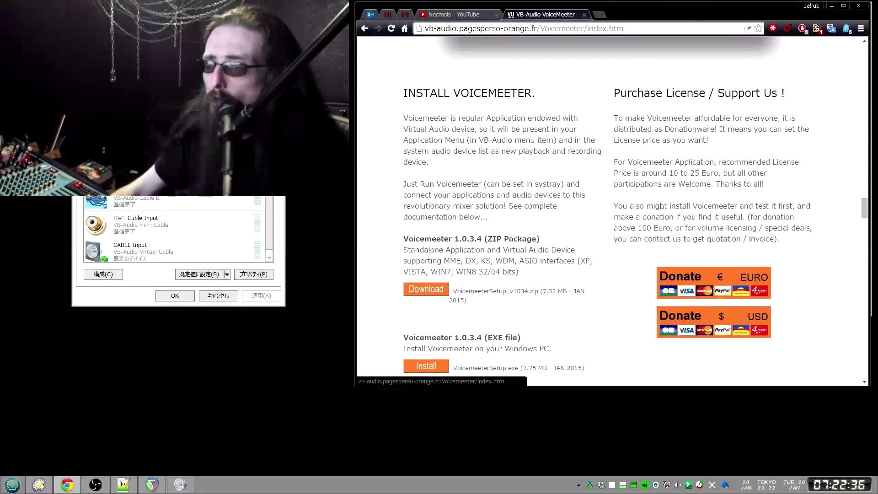
scroll(662, 206, down, 4)
scroll(535, 206, up, 2)
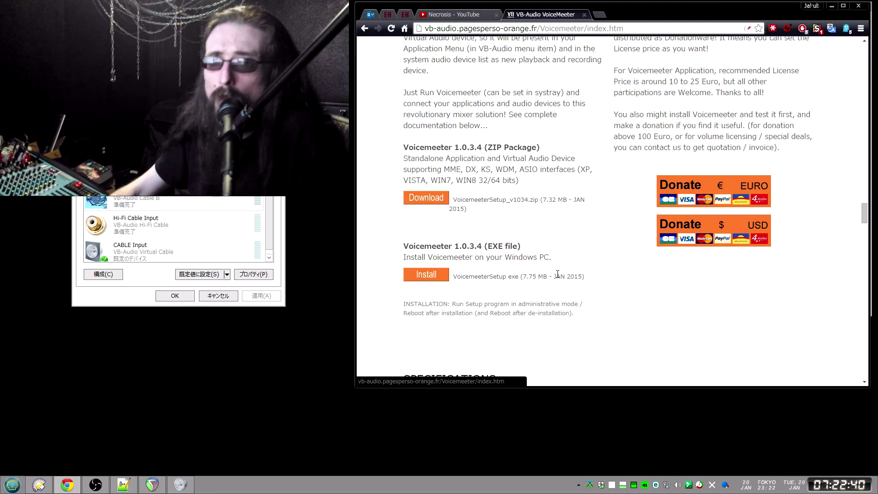
- Select the CABLE Input playback device and open the Voicemeeter Banana page on the VB-Audio site
click(106, 249)
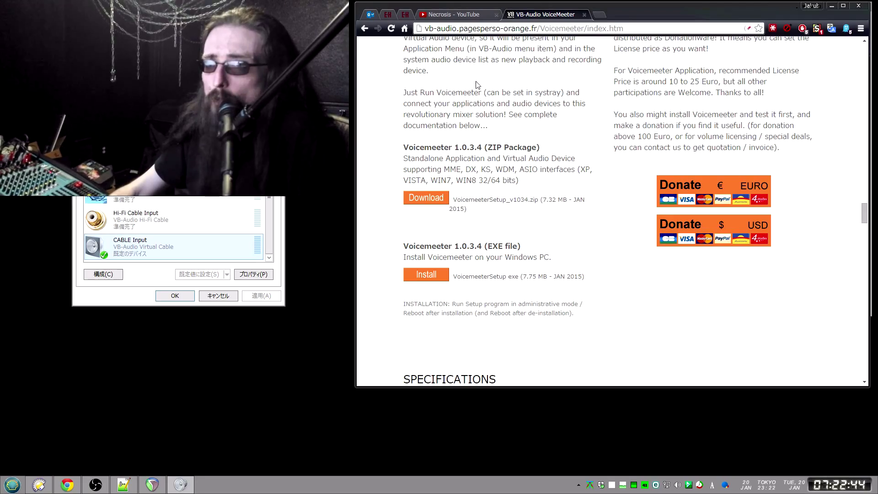
drag(864, 223, 864, 50)
click(613, 121)
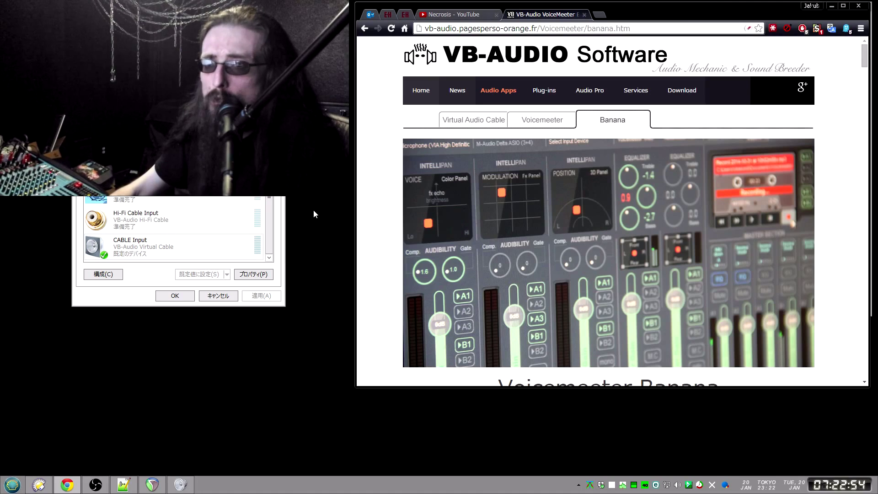
- Switch to the Windows recording devices and select VoiceMeeter Output
click(101, 94)
scroll(252, 243, down, 2)
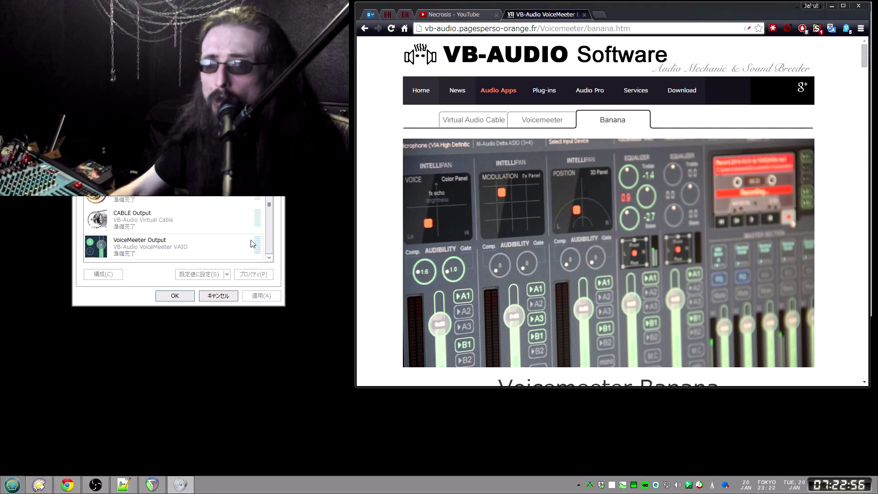
click(120, 245)
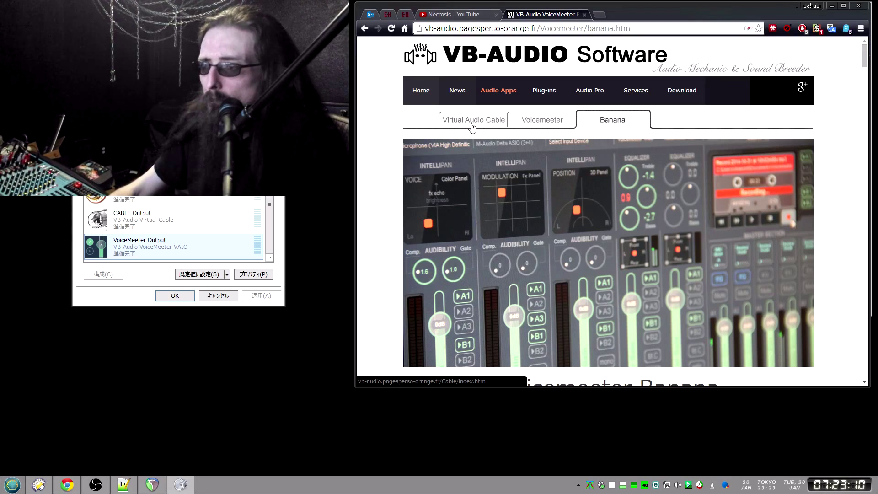
- Return to the Virtual Audio Cable page on the VB-Audio site and close the sound devices dialog
click(472, 126)
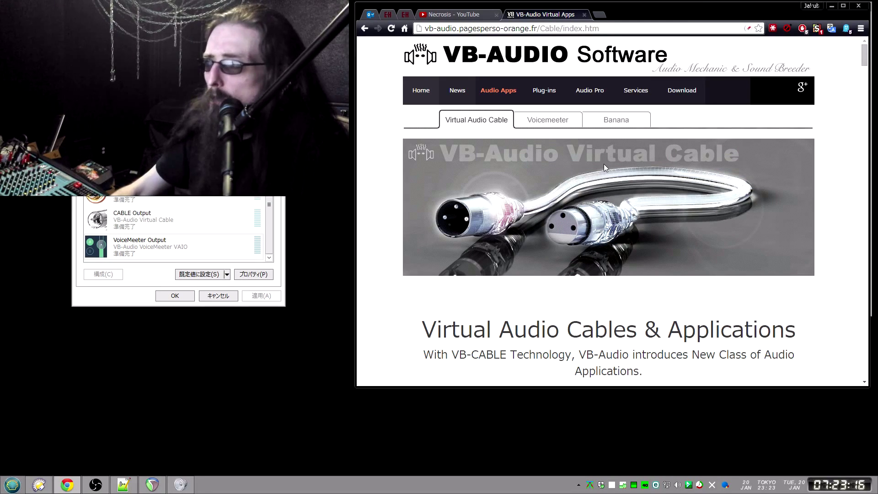
scroll(525, 256, down, 5)
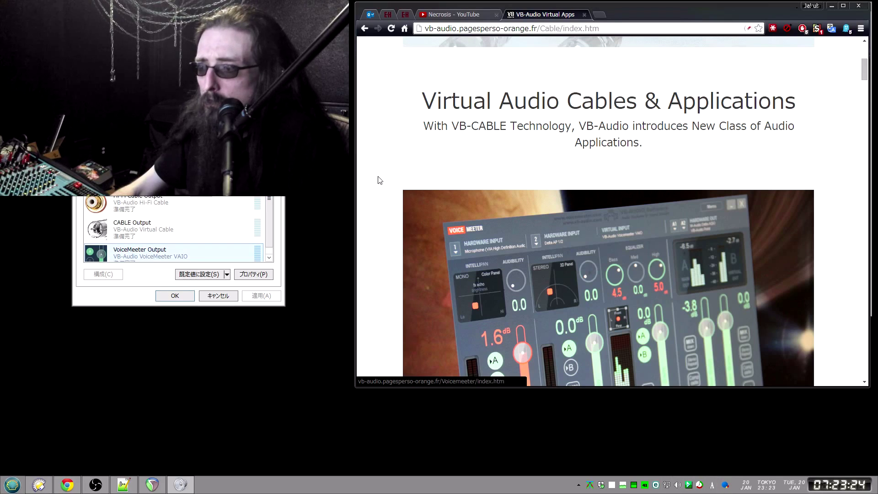
click(274, 74)
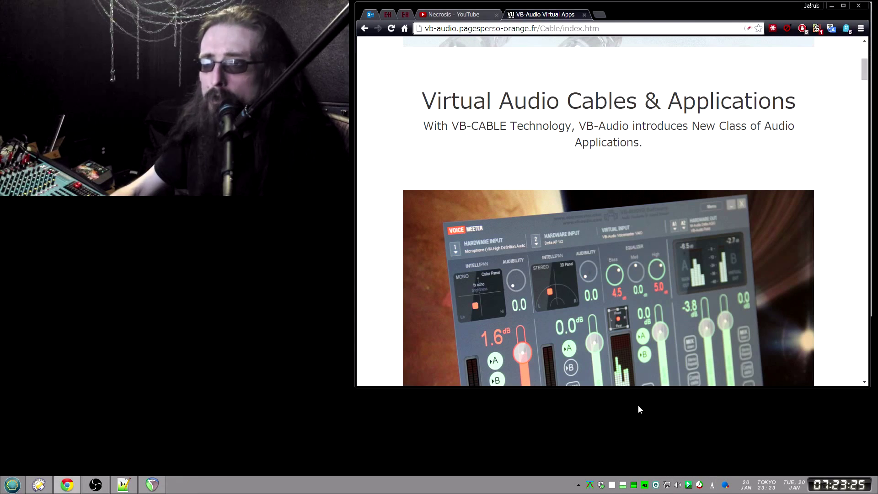
- Reopen the Windows playback devices and open the properties of the ASUS Xonar DG speakers
right_click(677, 486)
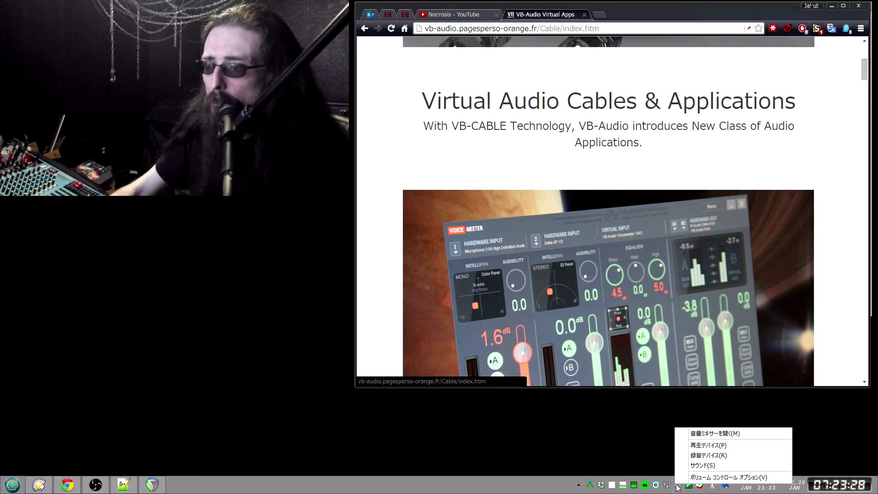
click(642, 439)
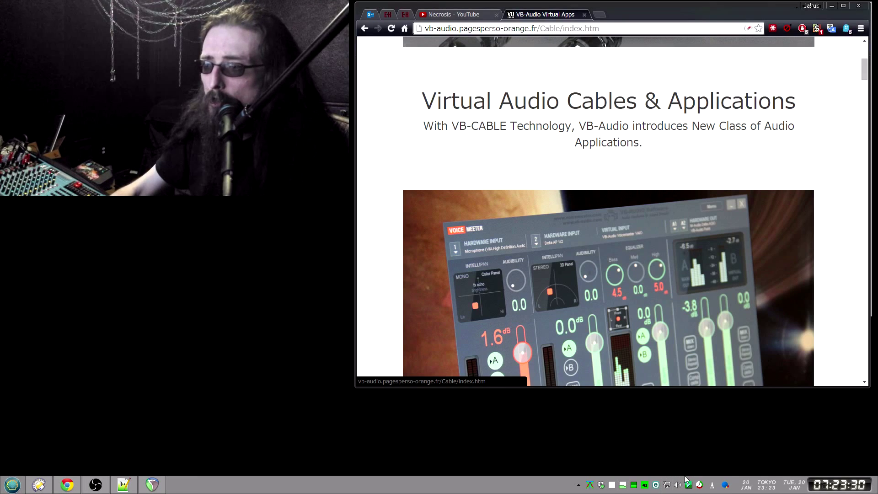
right_click(675, 487)
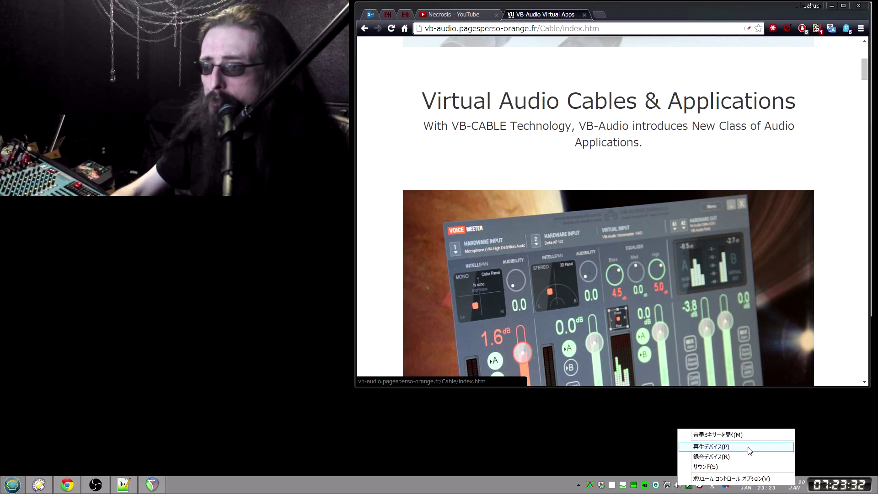
click(712, 447)
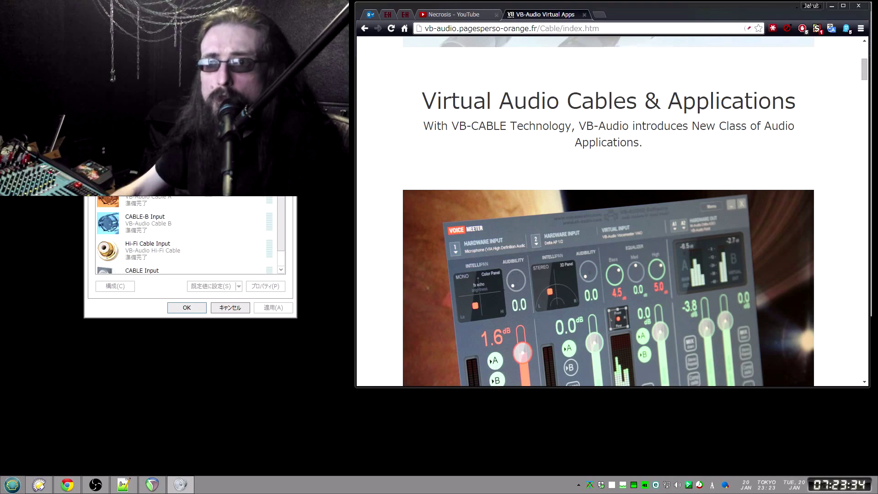
double_click(155, 143)
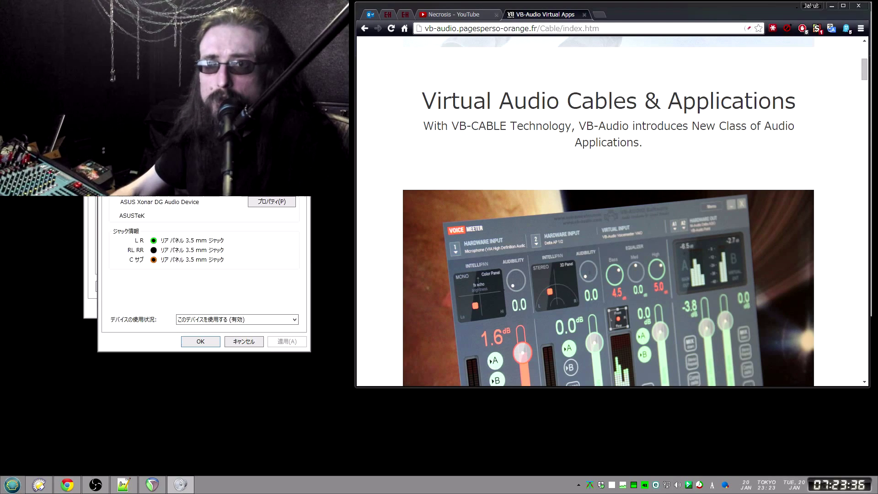
- Review the default sample-rate and bit-depth choices in the ASUS Xonar DG's advanced properties, and cancel without changing the format
click(131, 137)
click(151, 136)
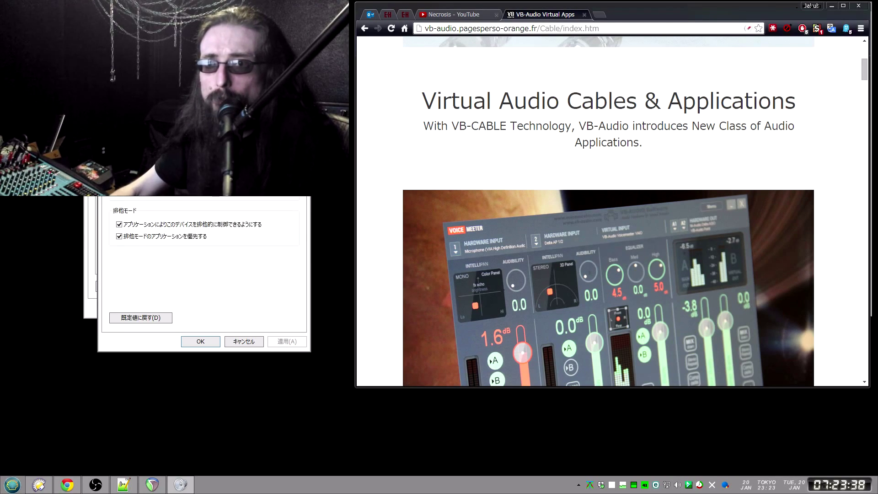
drag(183, 122, 269, 140)
click(301, 203)
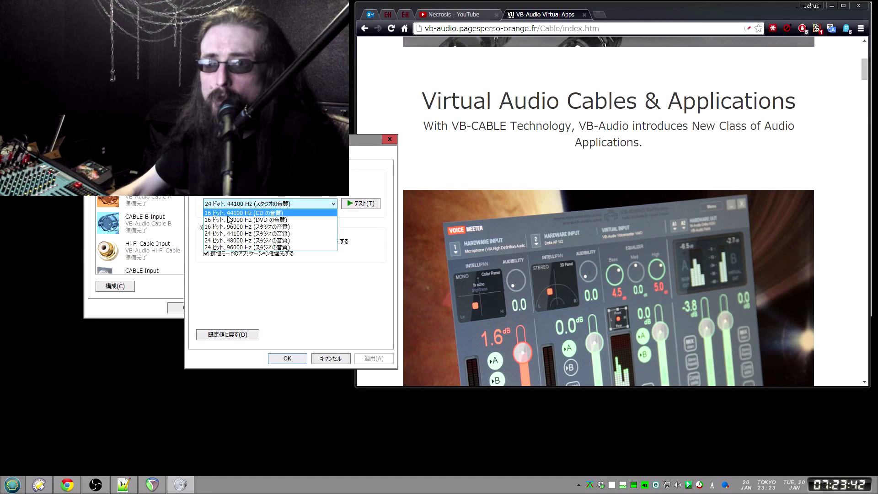
click(260, 206)
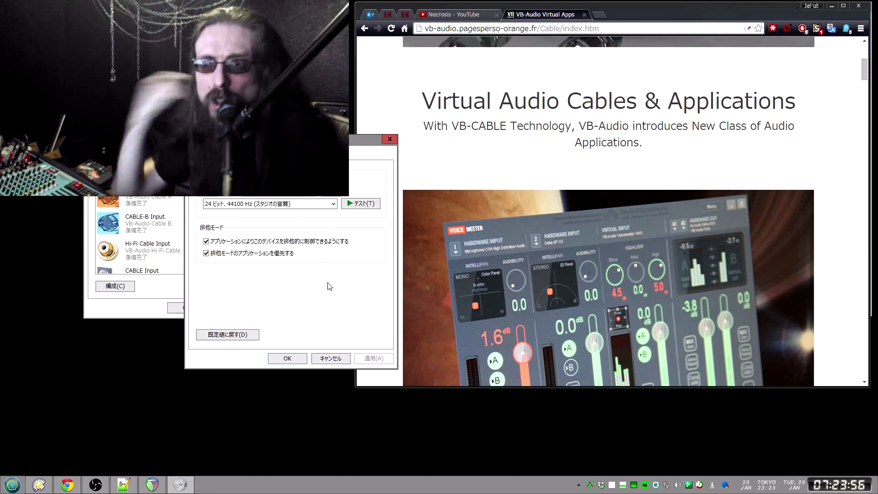
click(340, 361)
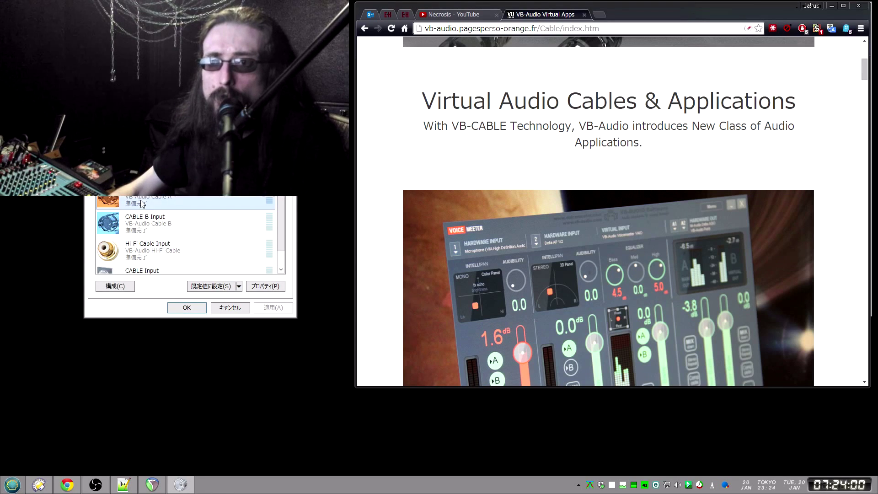
- Check the Hi-Fi Cable and CABLE inputs under playback and the cable outputs under recording, and close the sound devices dialog
click(164, 248)
scroll(166, 252, down, 2)
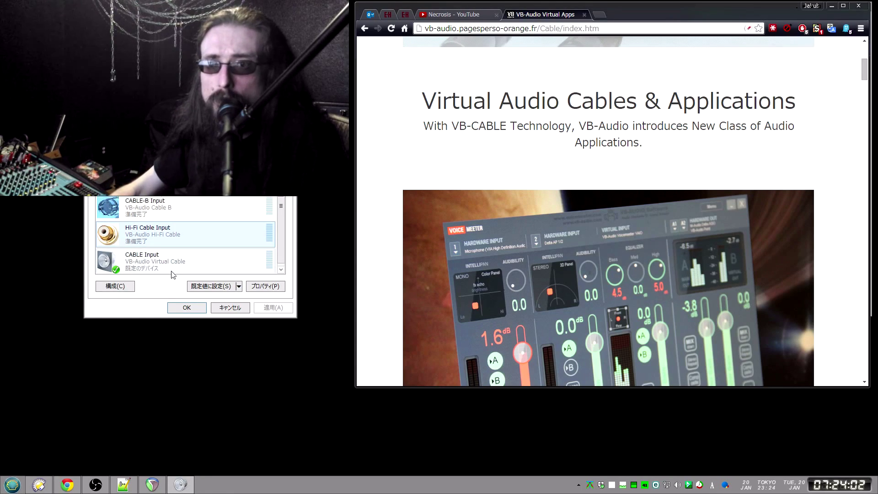
click(169, 264)
scroll(173, 231, down, 1)
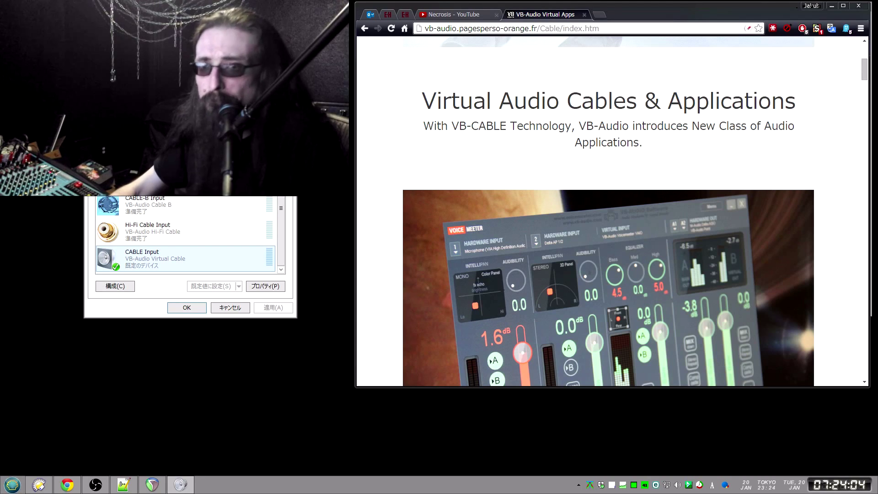
click(115, 109)
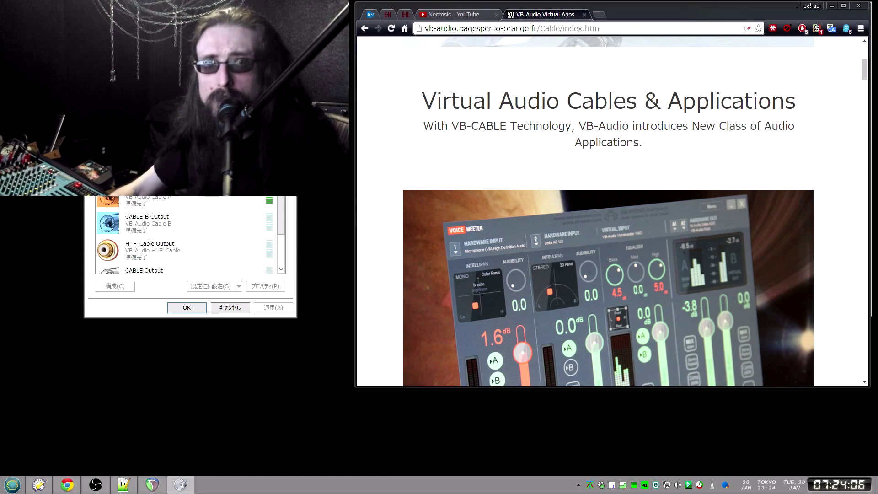
scroll(185, 233, down, 2)
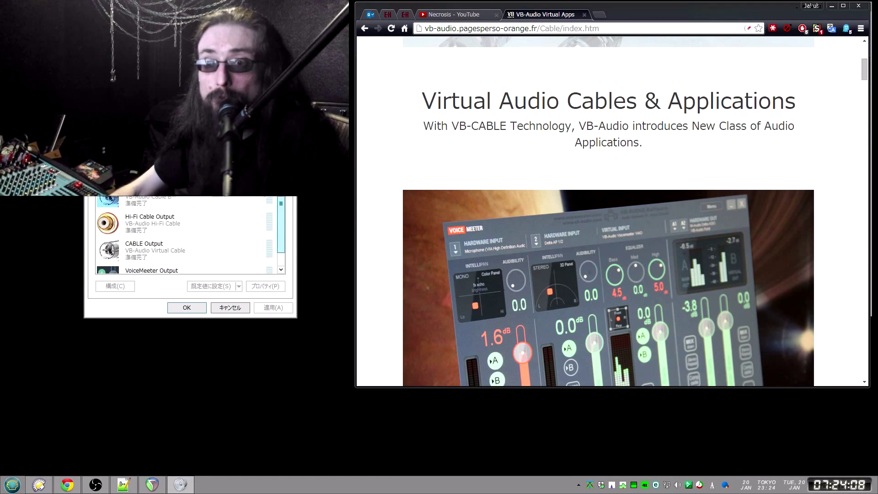
click(183, 257)
click(99, 109)
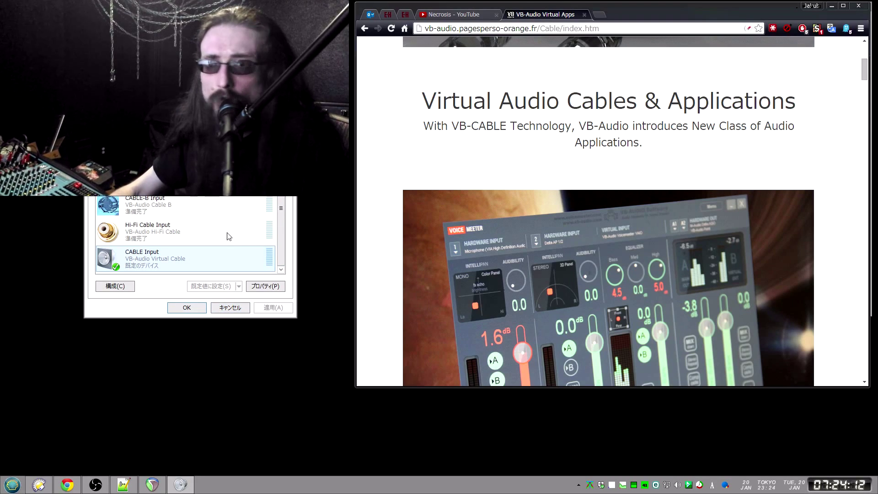
scroll(268, 237, up, 1)
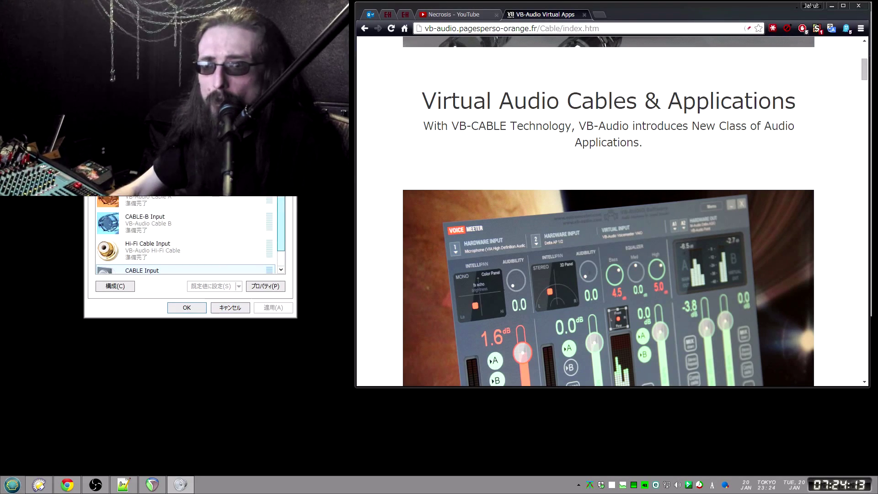
click(186, 307)
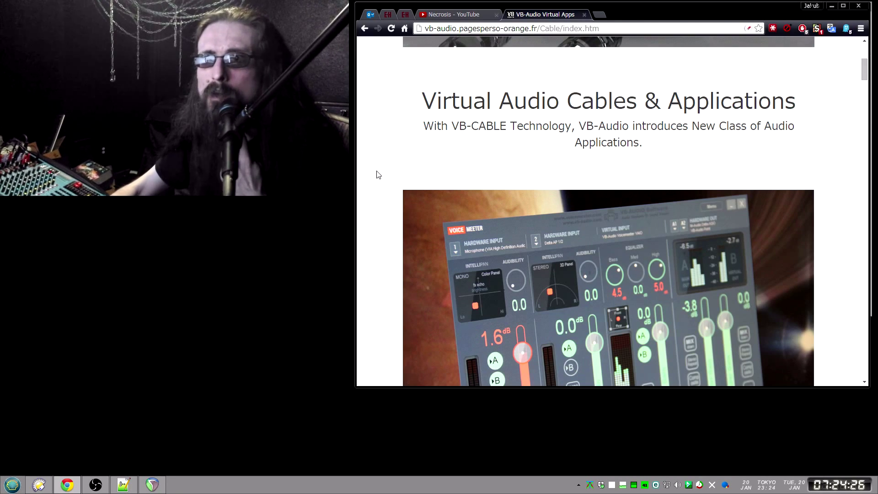
- Search Google for "reaper" from the browser's home page
click(407, 28)
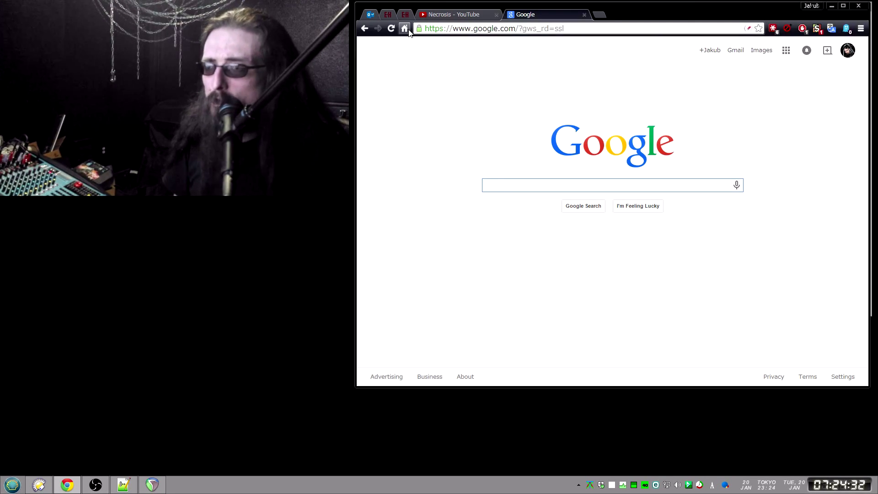
text(reaprea)
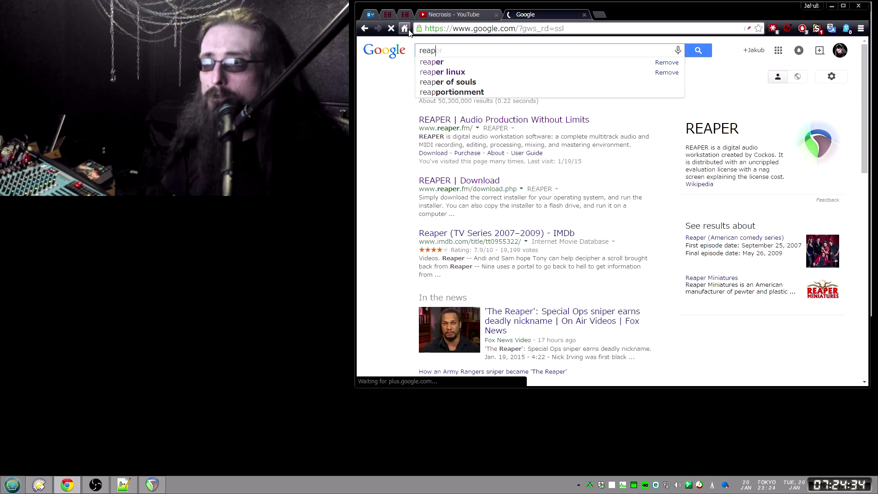
key(BackSpace)
key(BackSpace)
key(BackSpace)
text(ear)
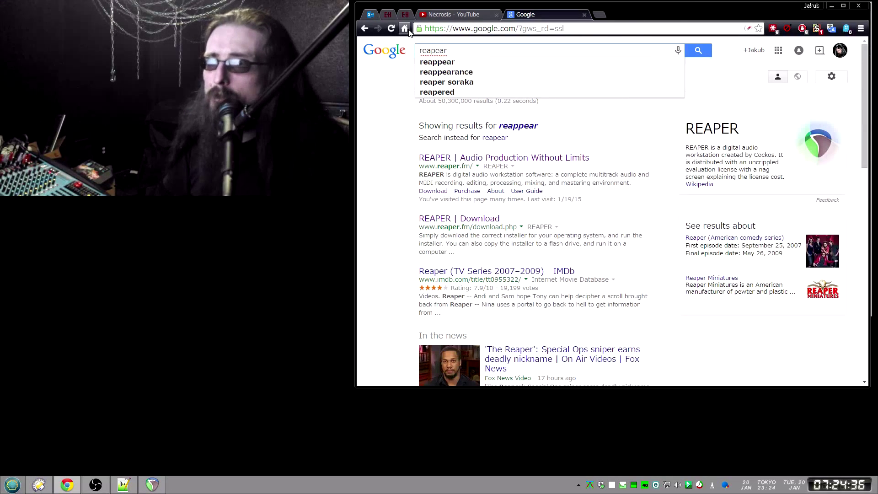
key(BackSpace)
key(BackSpace)
key(BackSpace)
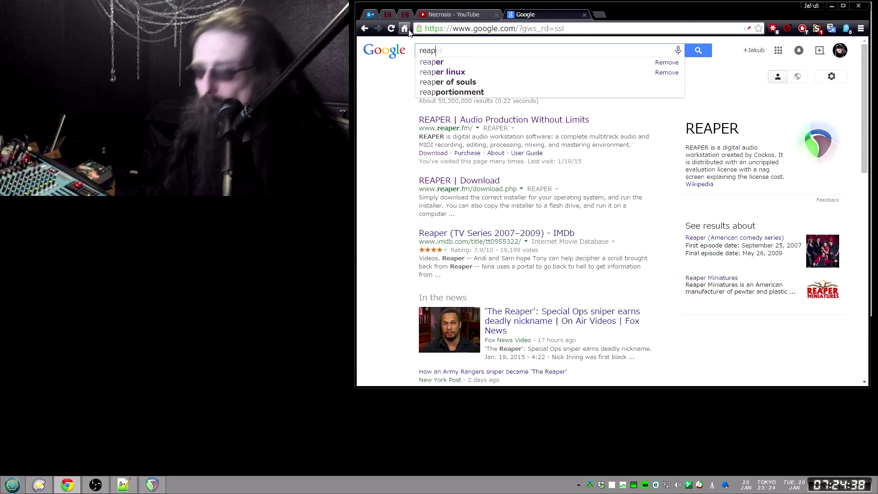
text(er)
key(Return)
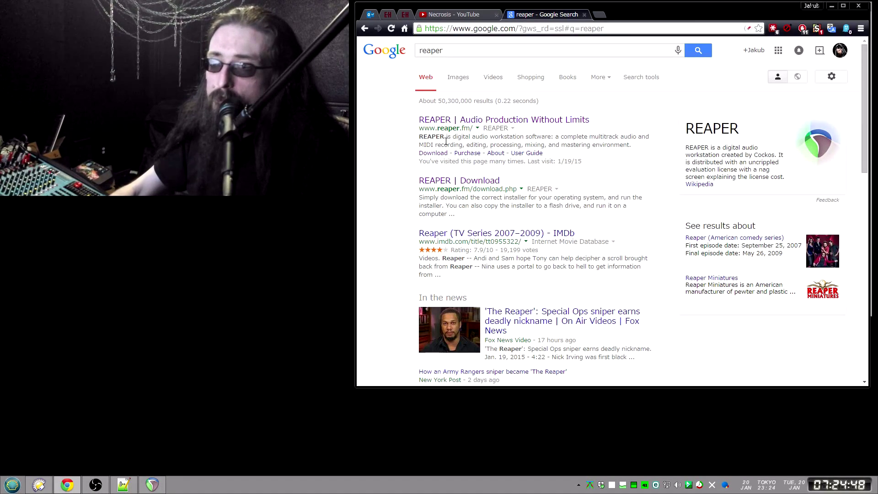
- Open the download page of the official REAPER site and download the Windows 64-bit installer
click(484, 121)
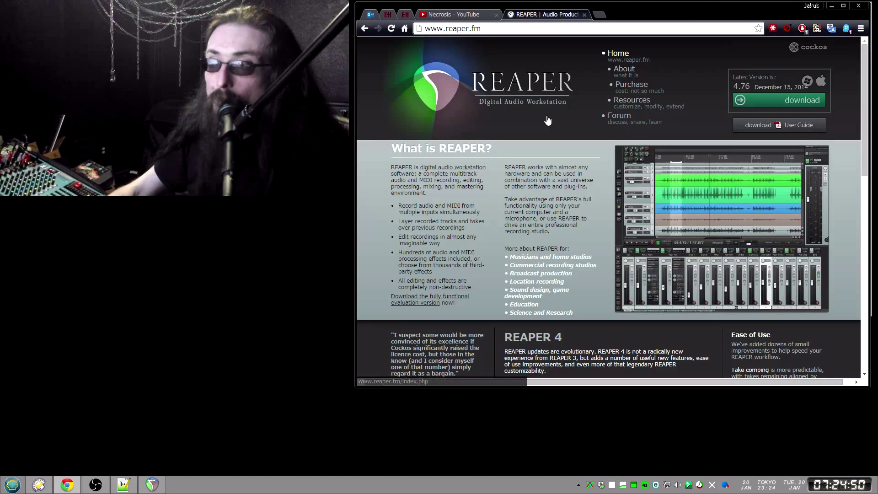
click(760, 98)
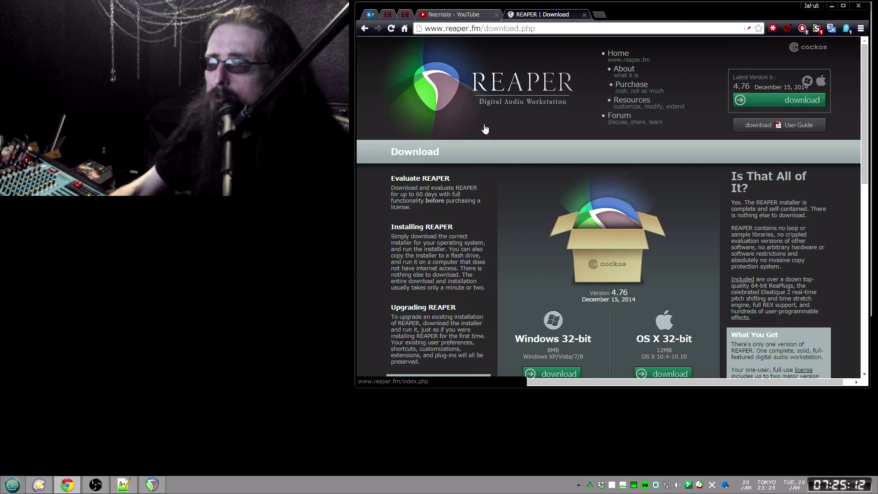
scroll(505, 202, down, 4)
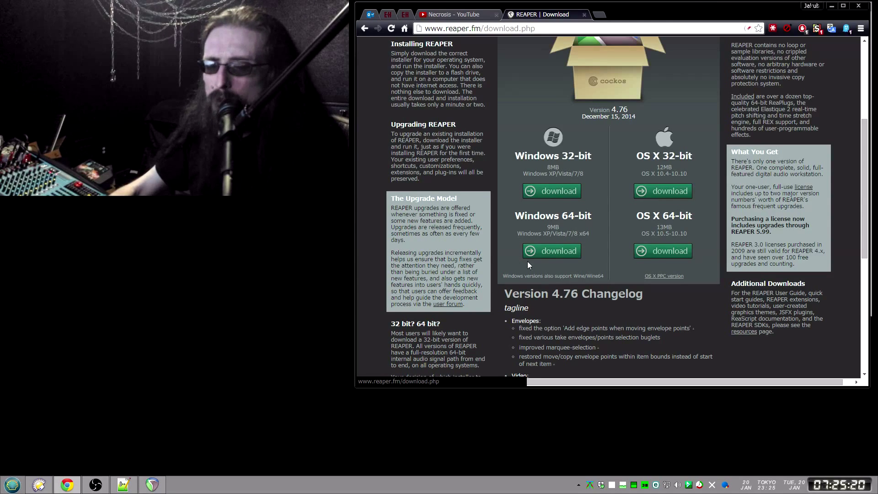
click(562, 256)
drag(480, 197, 406, 244)
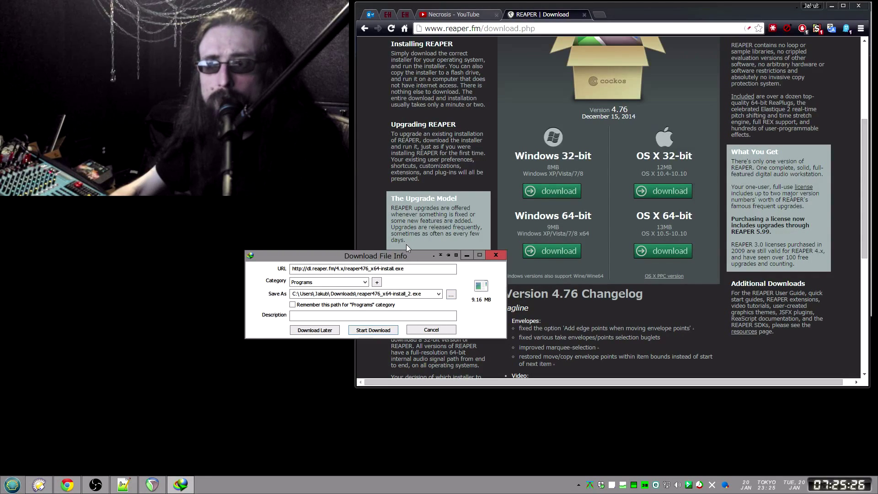
click(368, 329)
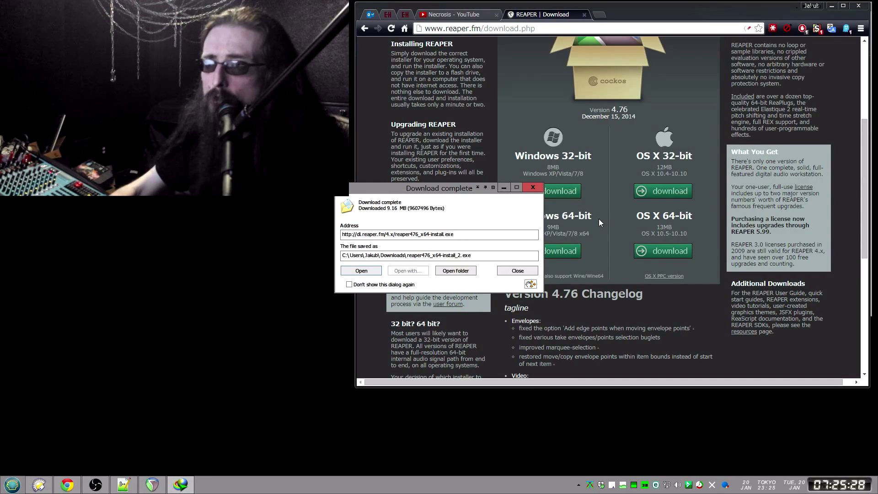
- Start the REAPER v4.76 (x64) setup despite the running instance and proceed to component selection with a non-portable install in C:\REAPER (x64)
click(361, 270)
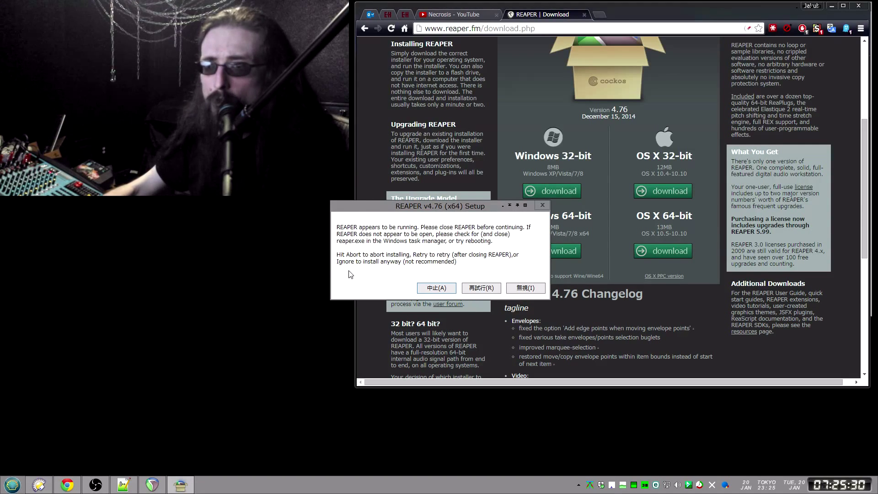
click(526, 288)
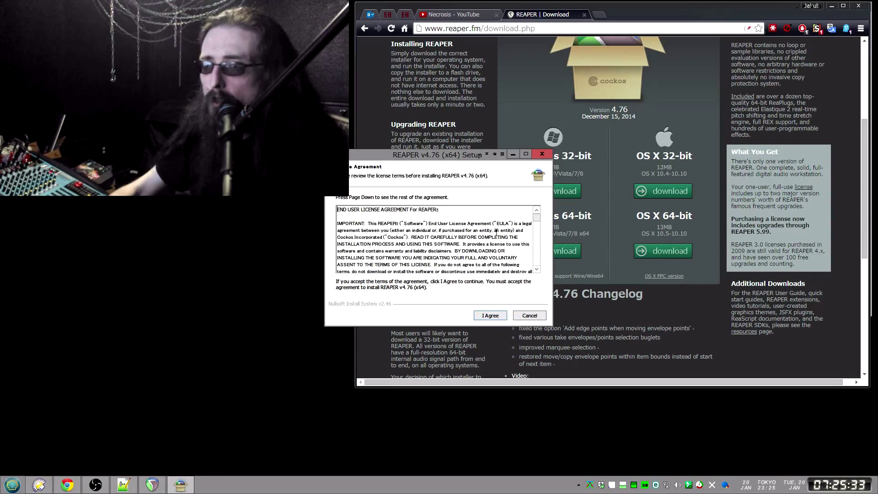
click(490, 317)
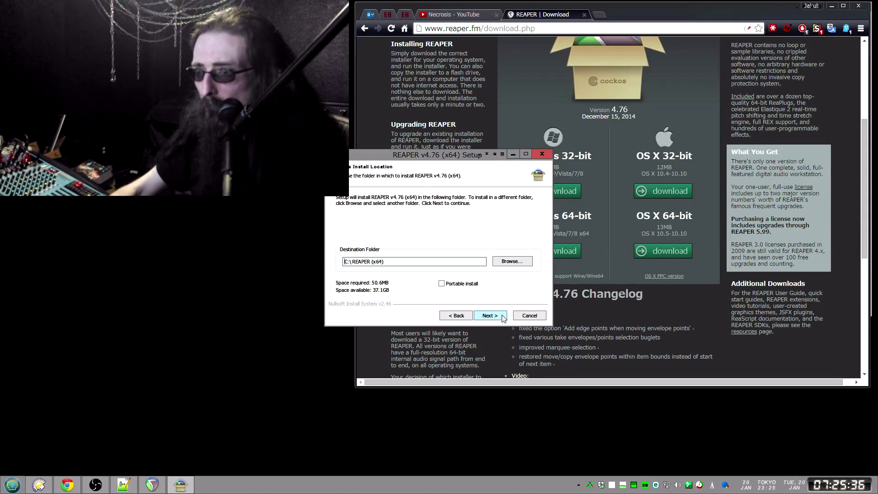
click(441, 283)
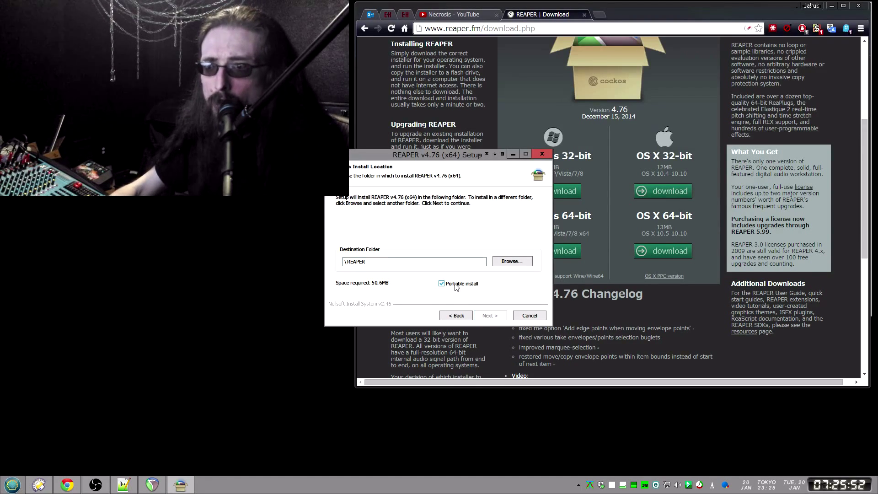
click(456, 284)
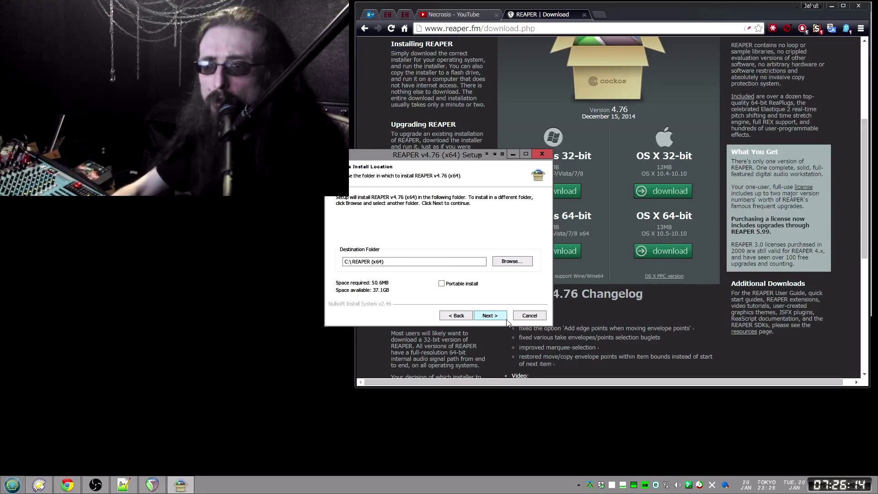
click(490, 316)
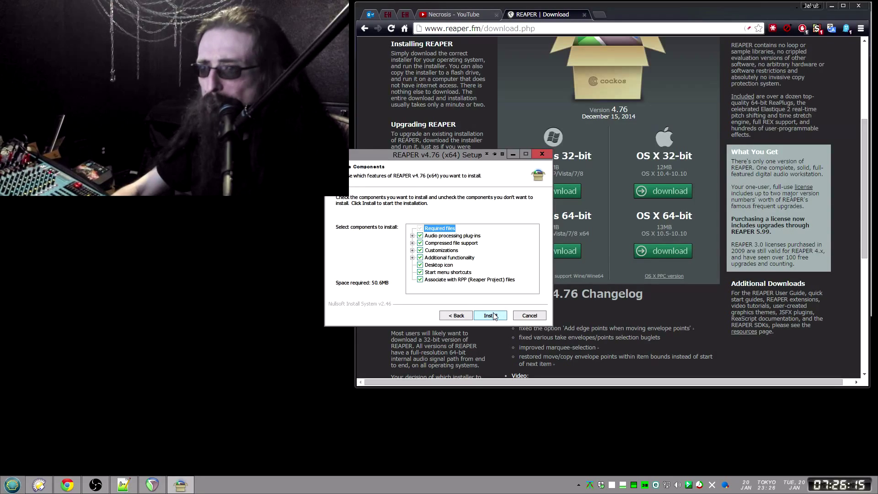
- Review the components under Additional functionality, including the ReaRoute ASIO driver, and leave the whole group selected
click(412, 257)
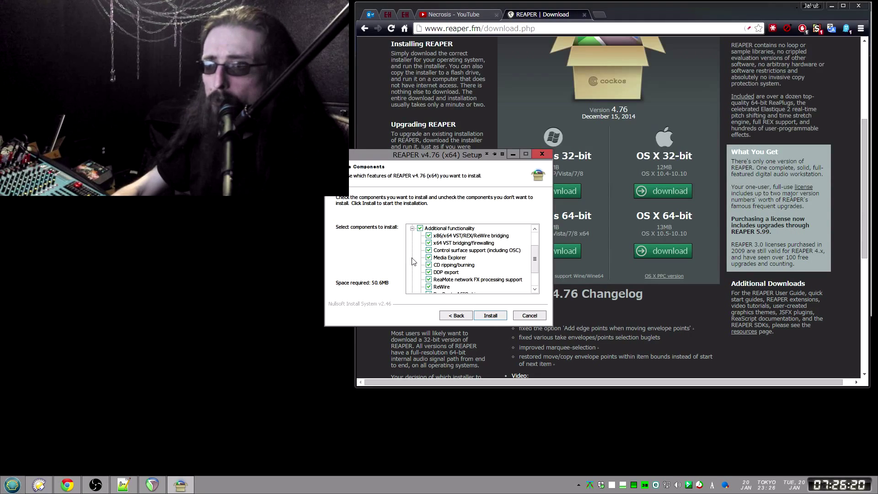
click(420, 228)
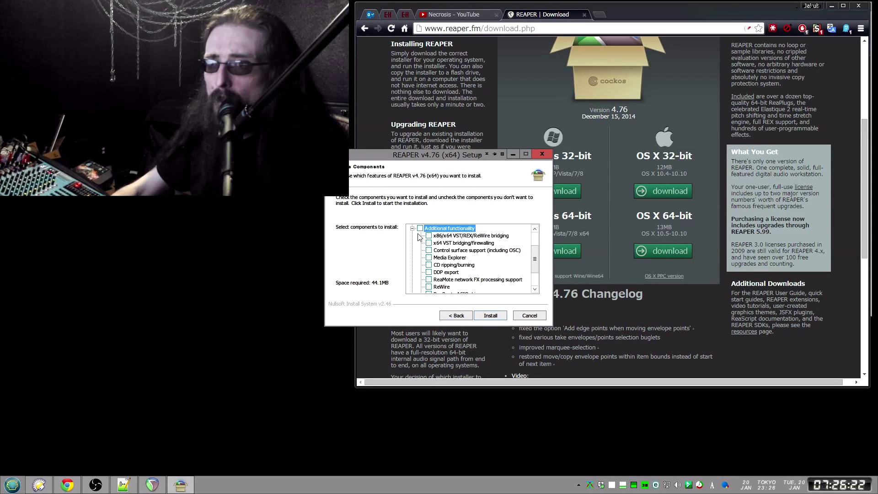
click(412, 227)
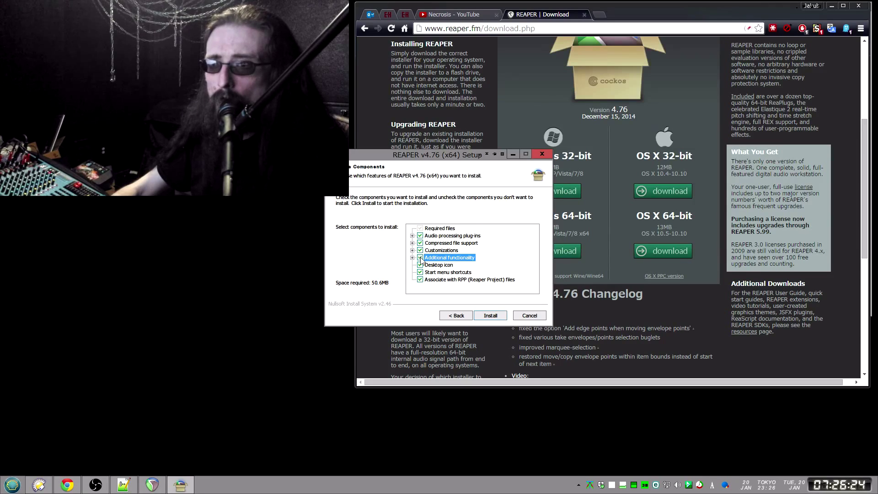
double_click(422, 257)
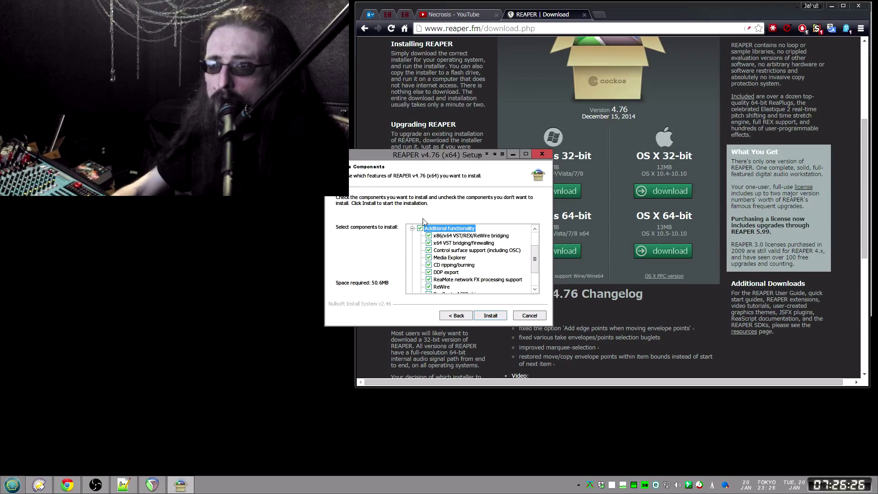
scroll(439, 256, down, 2)
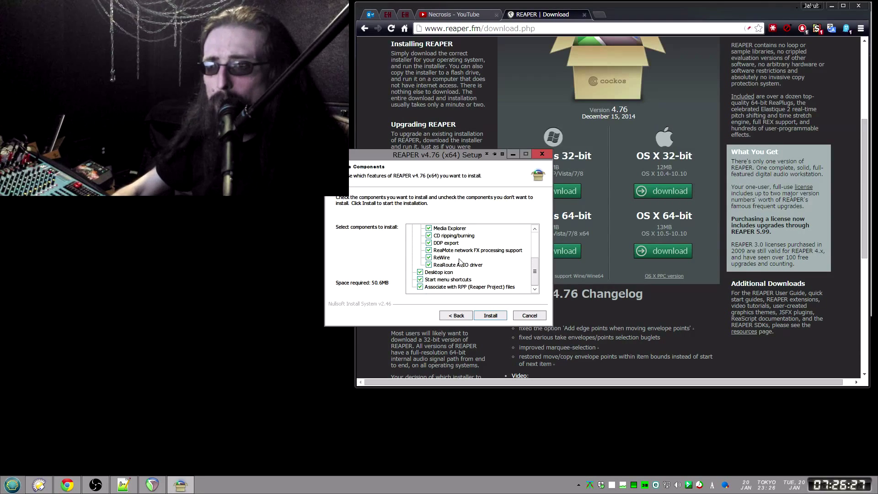
scroll(442, 253, up, 3)
click(413, 257)
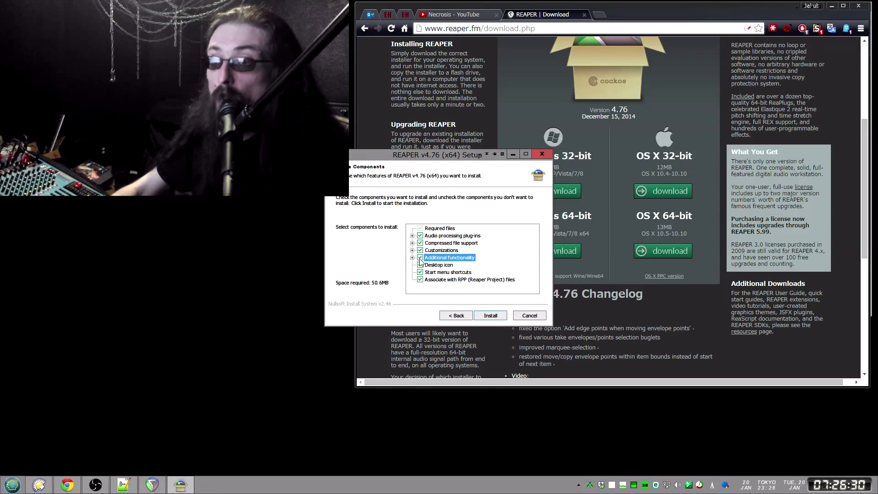
- Highlight the ReaRoute ASIO driver under Additional functionality, and quit the REAPER setup without installing
click(413, 258)
scroll(485, 276, down, 2)
click(456, 266)
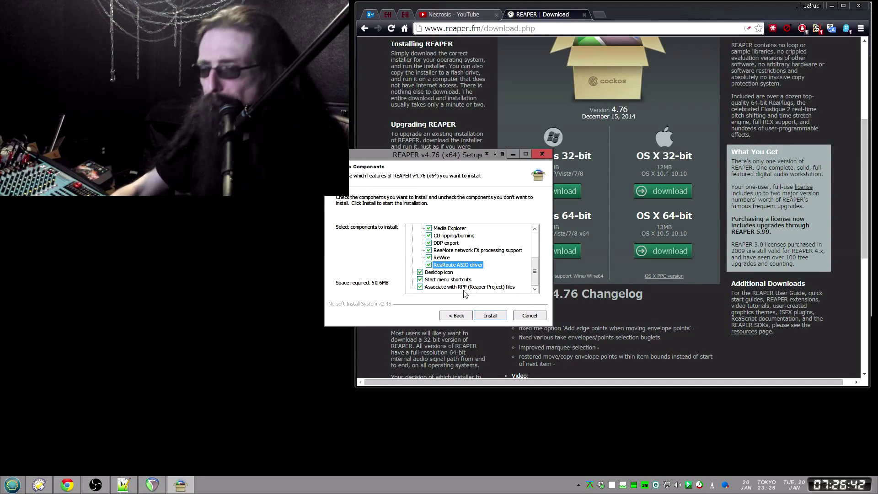
scroll(466, 288, up, 3)
click(412, 258)
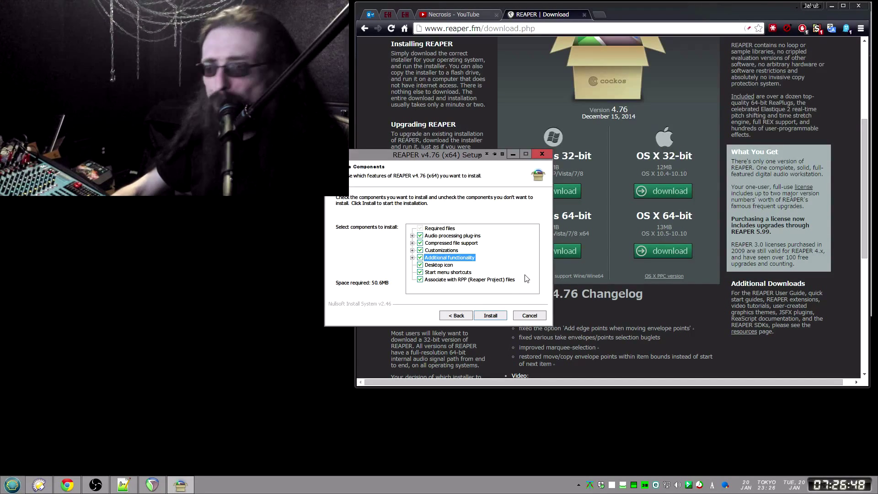
click(517, 319)
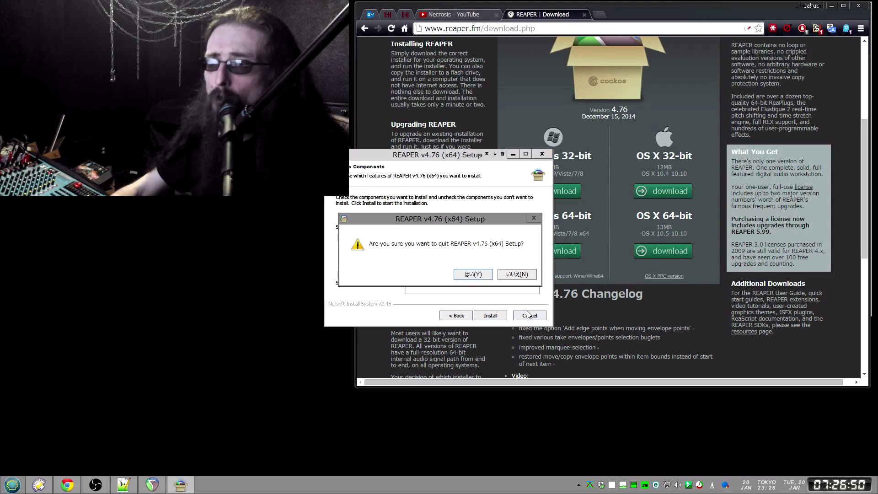
click(475, 275)
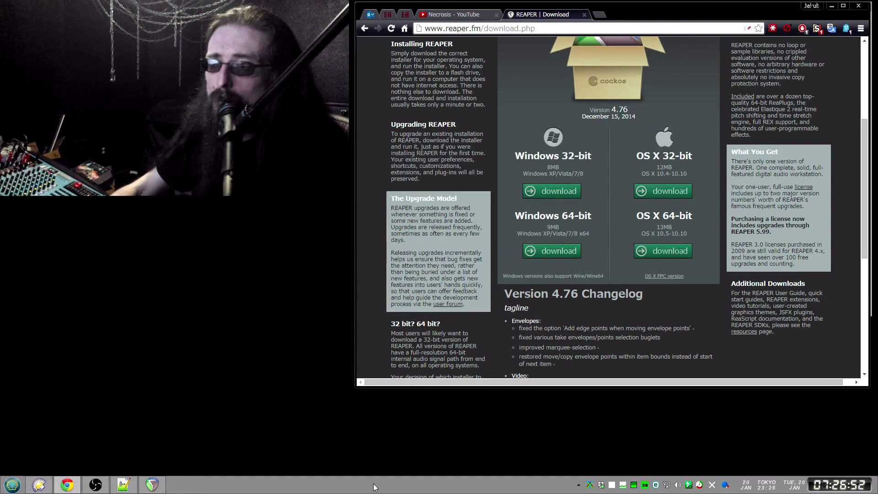
- Switch to the running REAPER with the ReaRoute project, view its window maximized, and restore the window to its smaller size
click(156, 485)
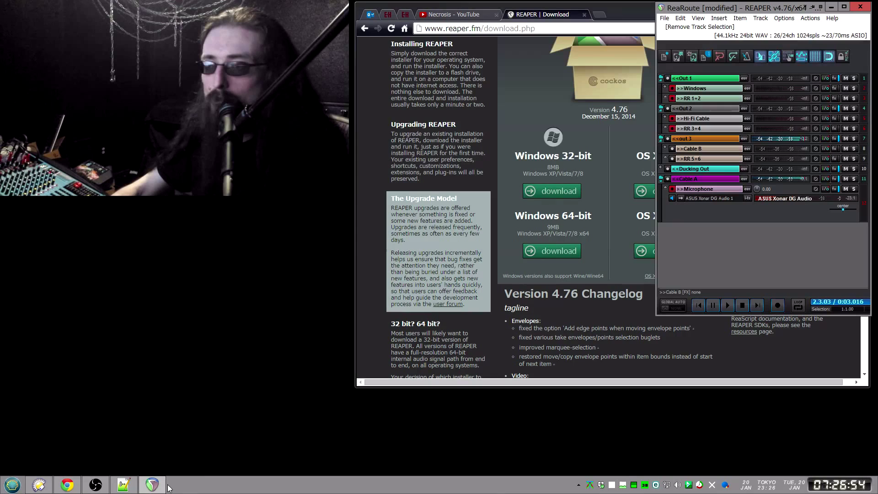
click(595, 319)
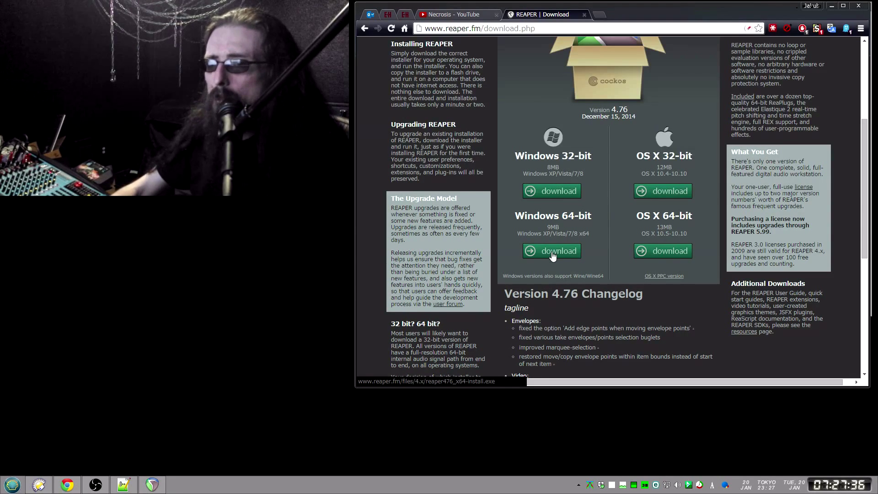
click(153, 487)
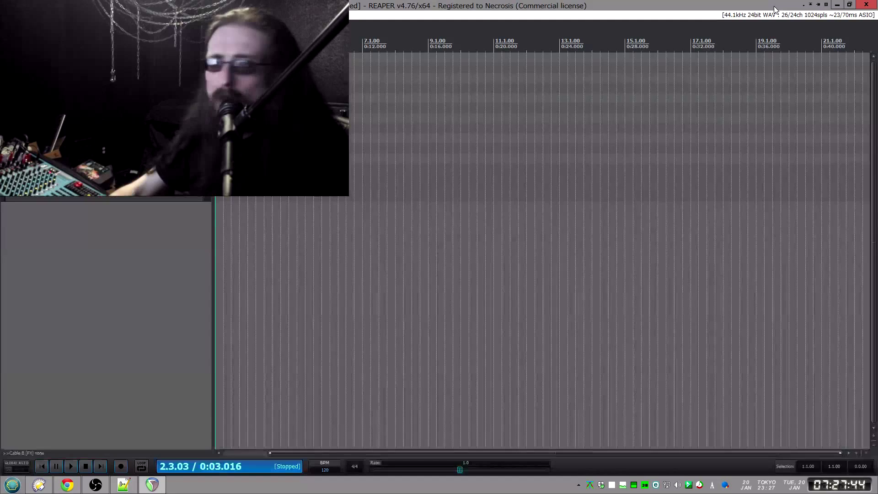
double_click(777, 7)
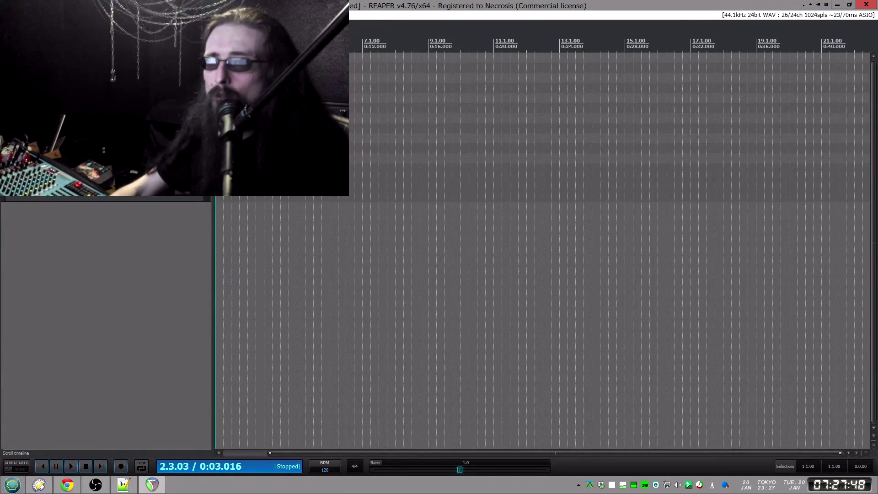
key(super+Down)
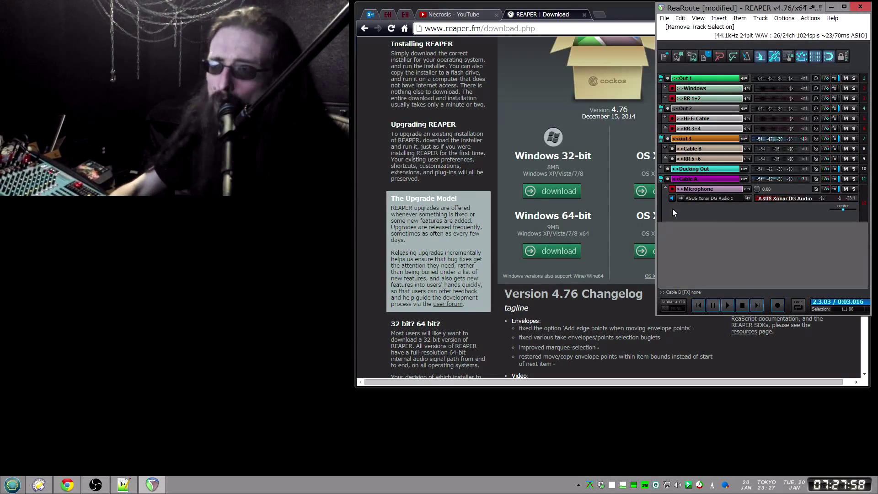
- Close the Chrome window and open the Windows playback devices
click(538, 54)
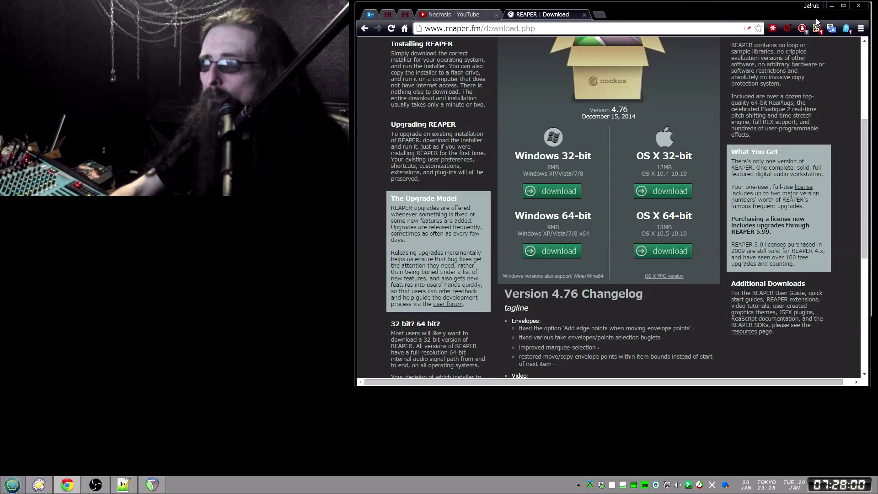
click(858, 7)
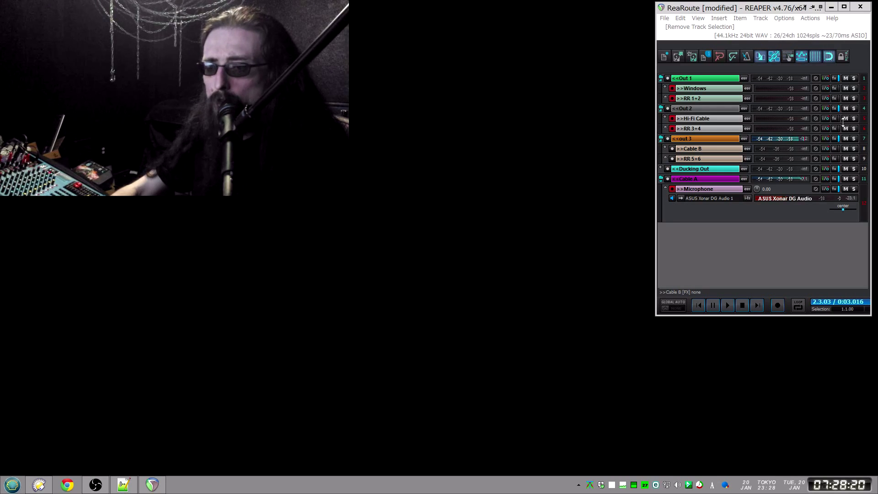
right_click(678, 485)
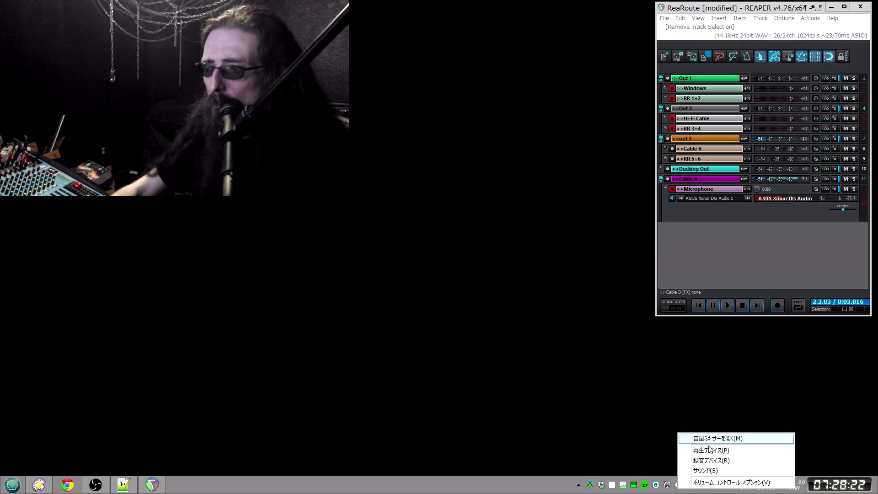
click(723, 447)
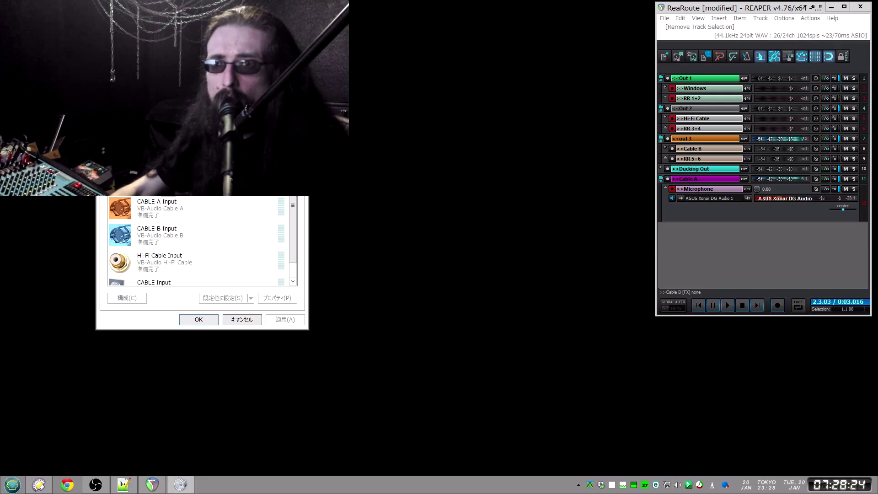
- Move the Sound window clear of the webcam and look through the playback devices, from S/PDIF Pass-through Device to CABLE Input
drag(227, 102, 387, 130)
click(375, 187)
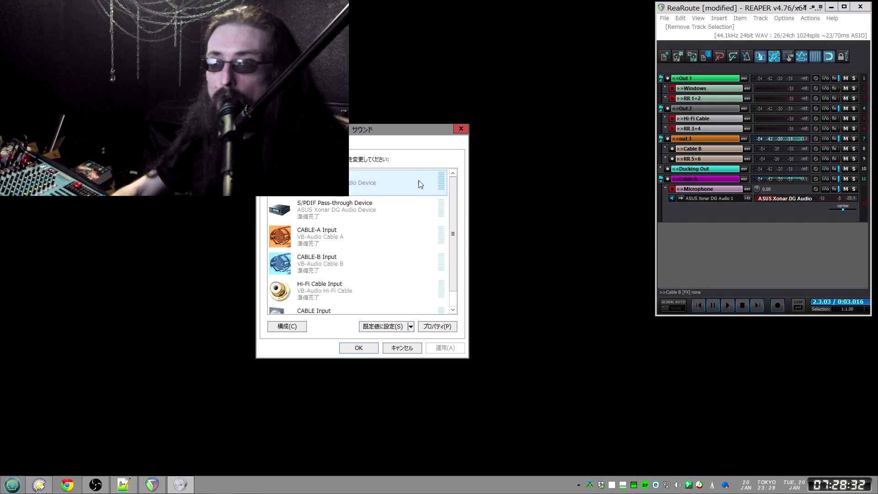
click(316, 310)
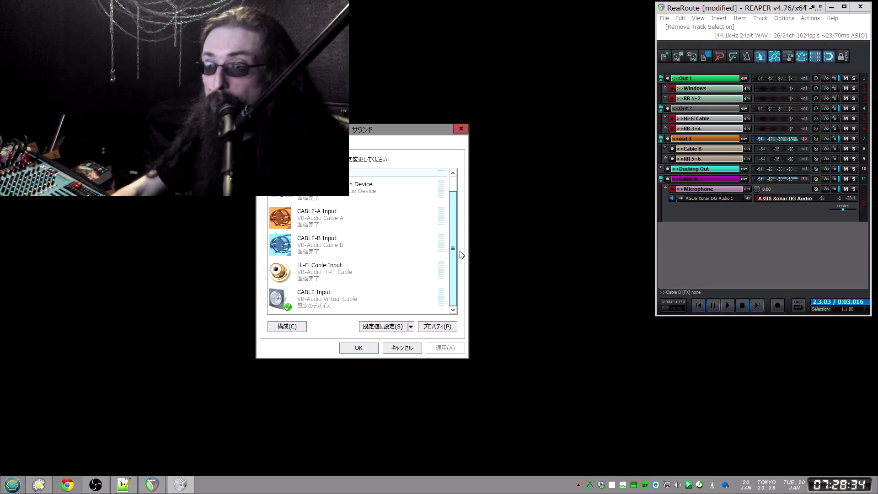
click(325, 199)
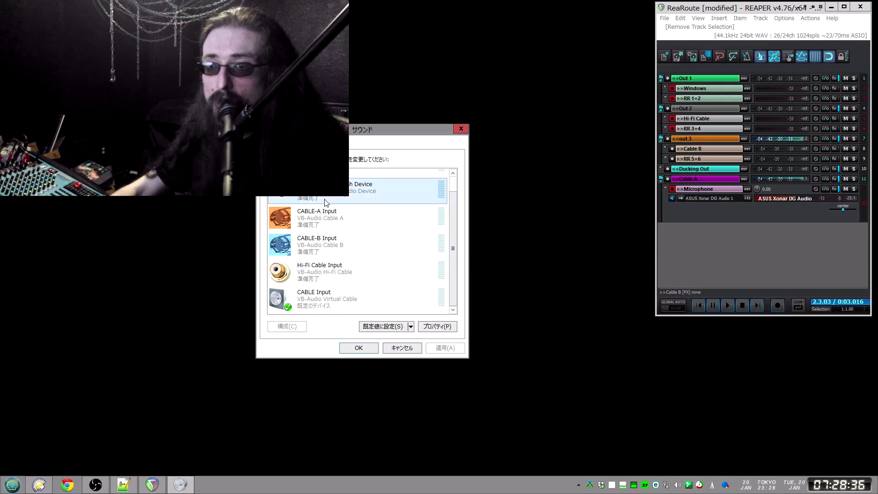
click(323, 242)
click(323, 293)
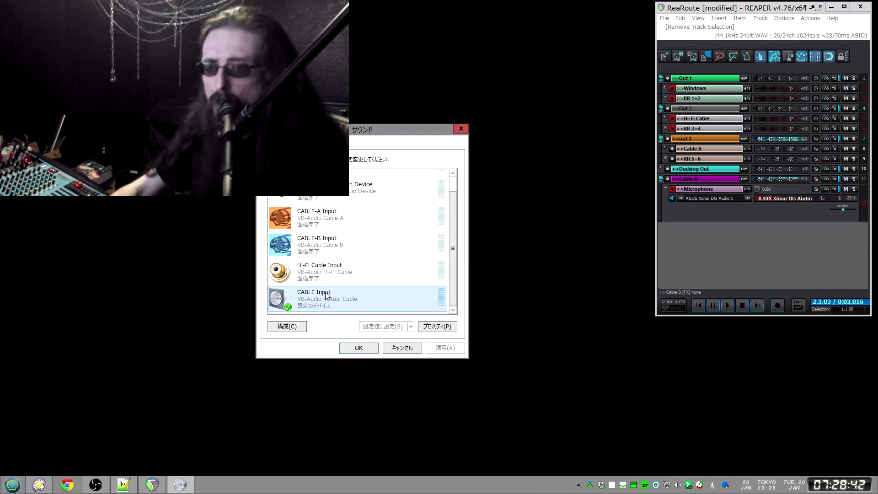
click(314, 269)
click(315, 219)
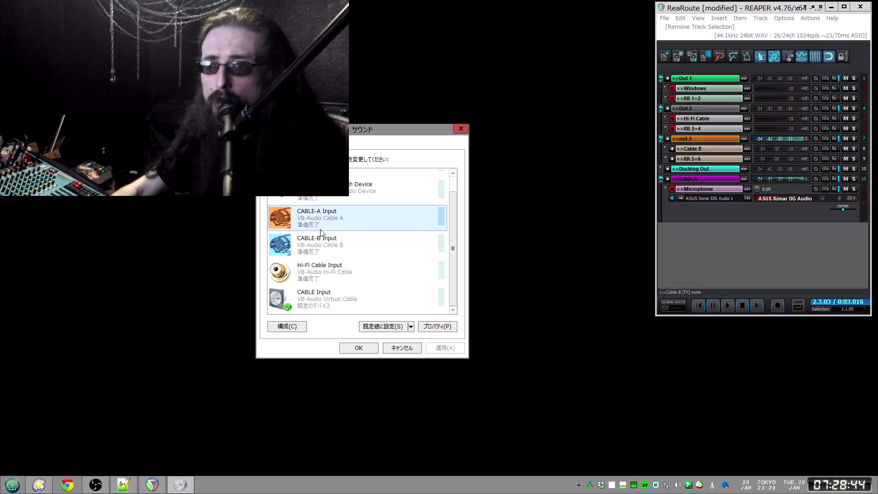
click(330, 293)
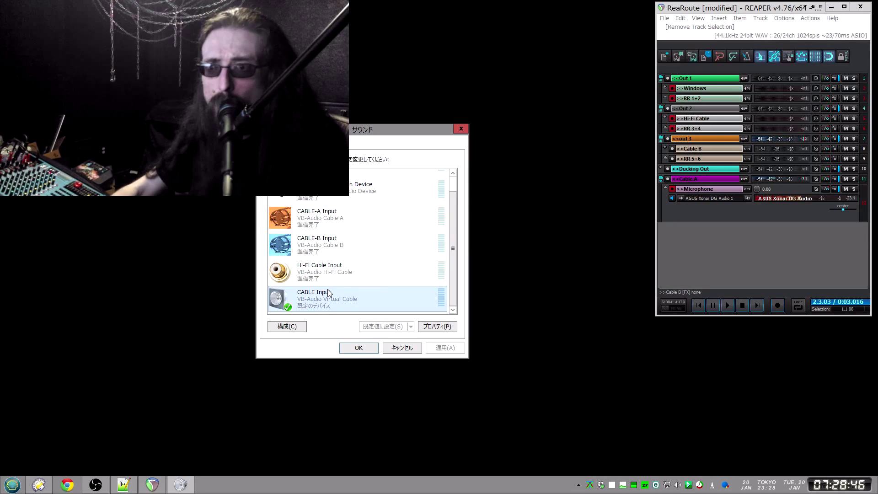
- Examine the default-device options for CABLE Input and Hi-Fi Cable Input, keep CABLE Input as default, and close the Sound settings
right_click(314, 302)
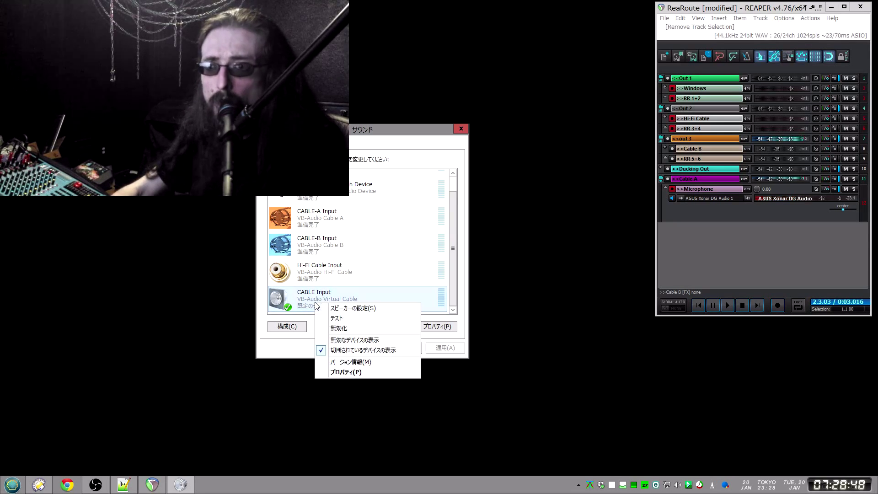
right_click(326, 275)
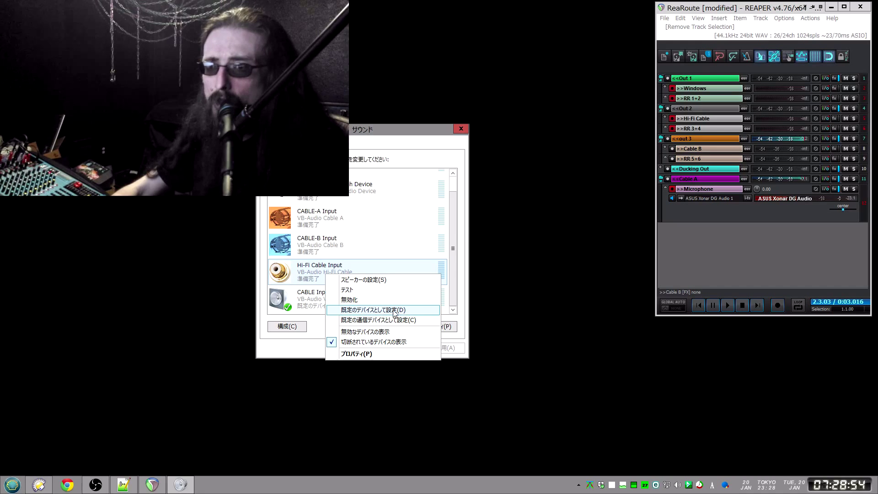
click(298, 311)
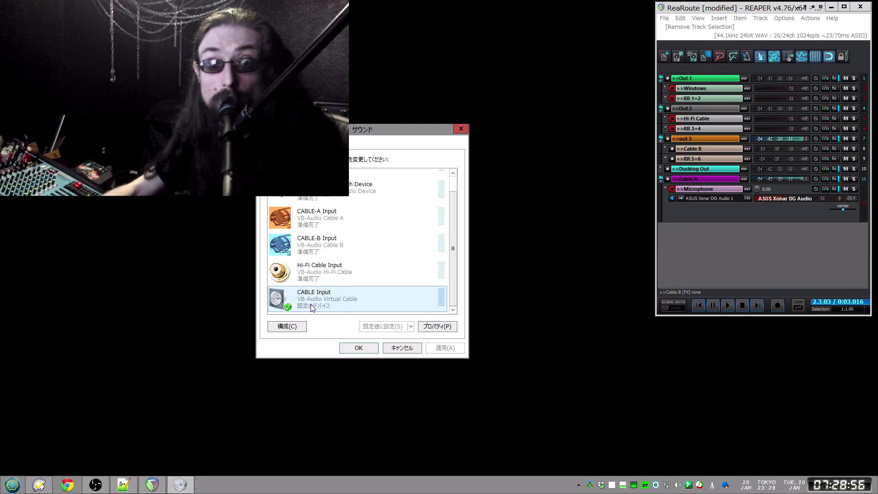
drag(453, 279, 405, 190)
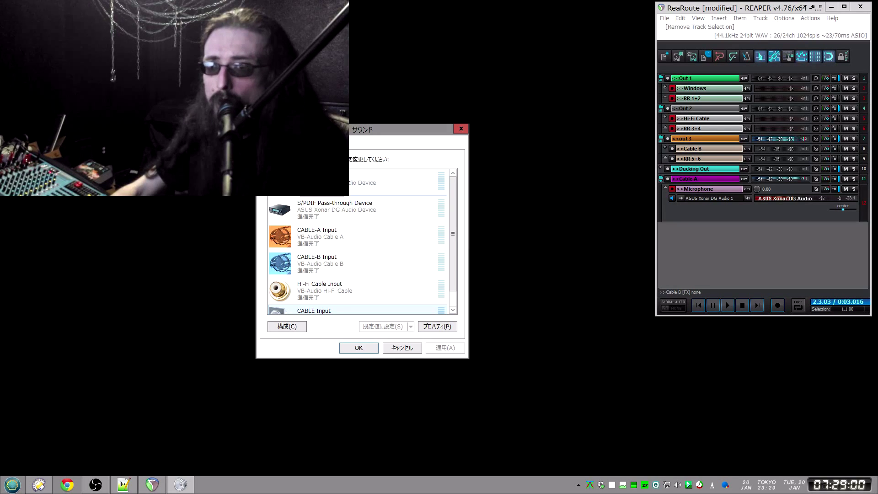
click(453, 297)
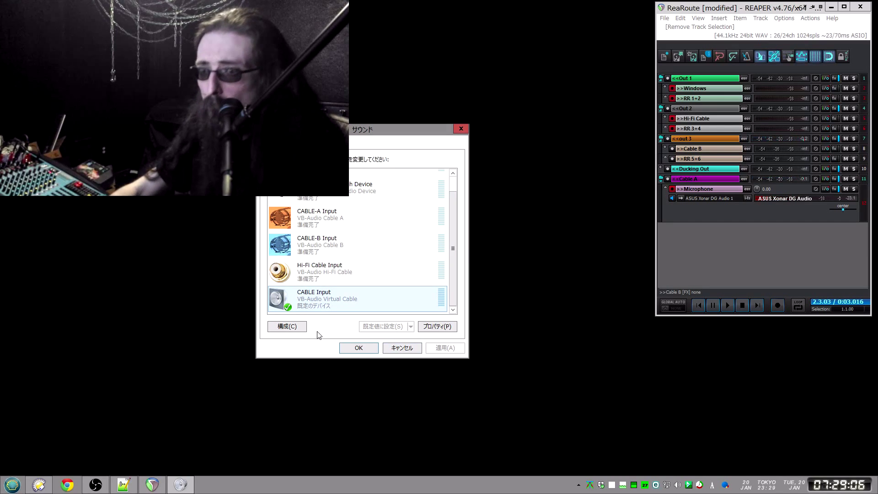
click(358, 349)
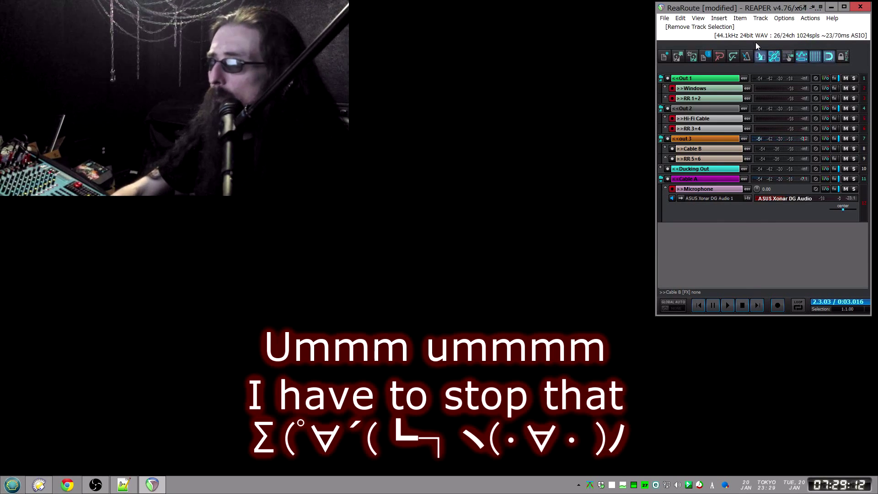
click(579, 484)
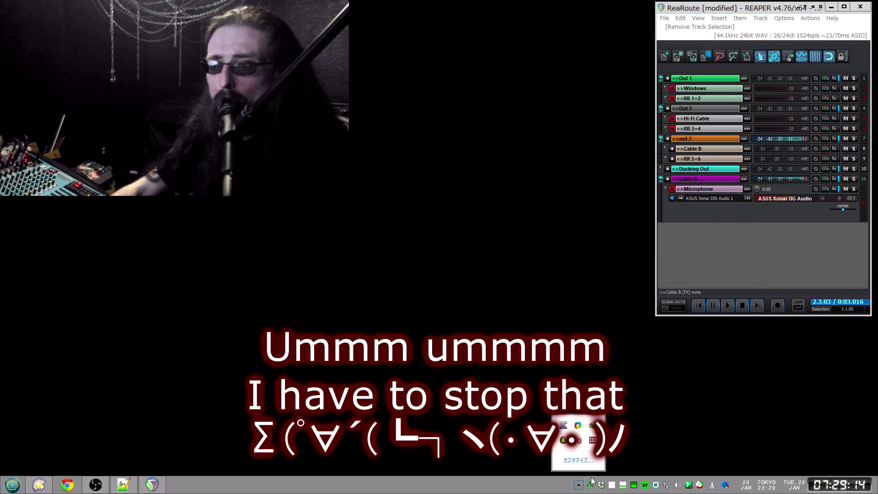
click(646, 421)
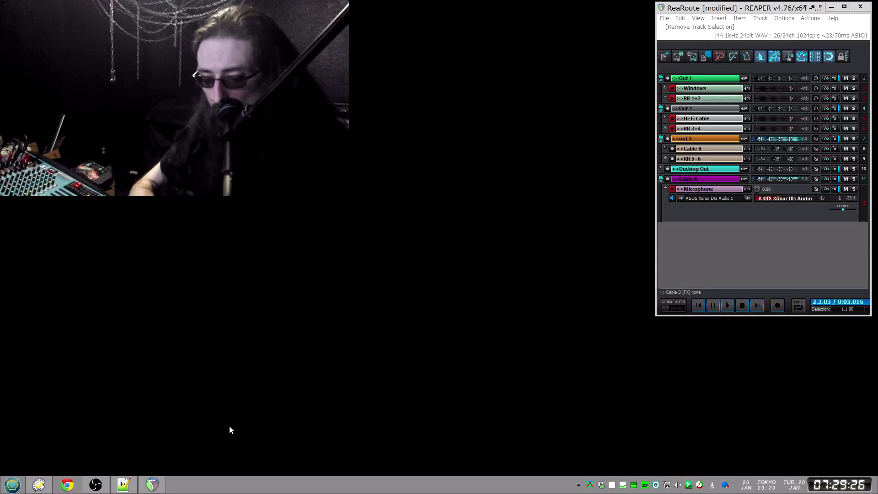
- Launch TeamViewer 10, sign in with the saved account, and connect to the Symbiosis computer
key(super)
text(team)
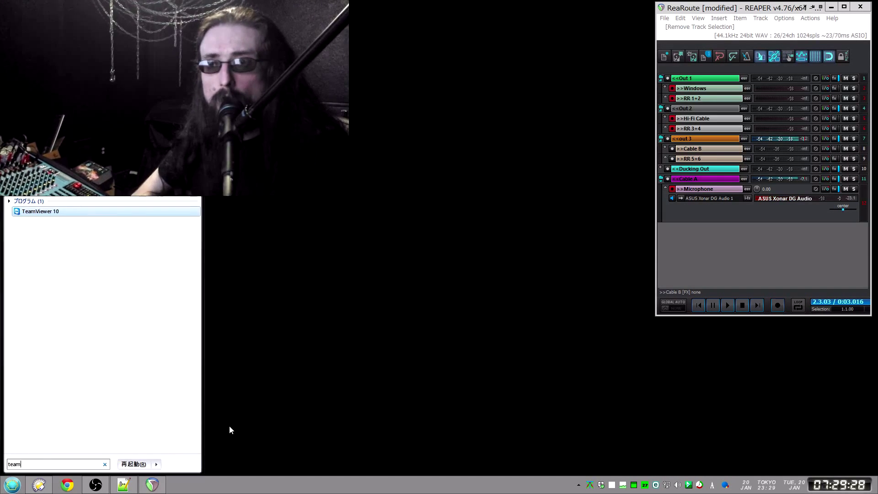
key(Return)
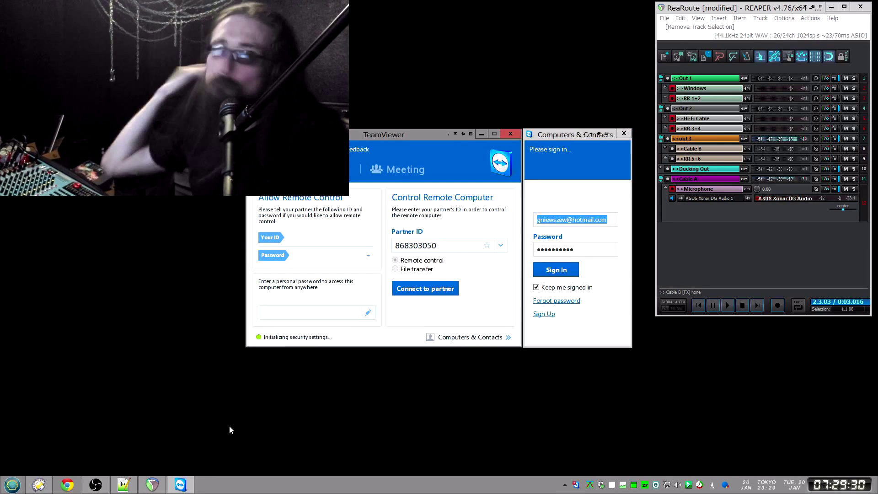
click(540, 274)
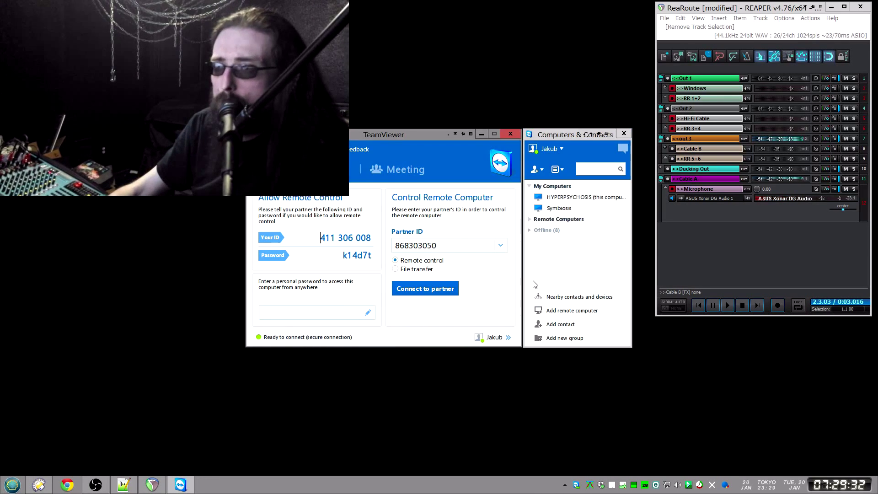
double_click(567, 209)
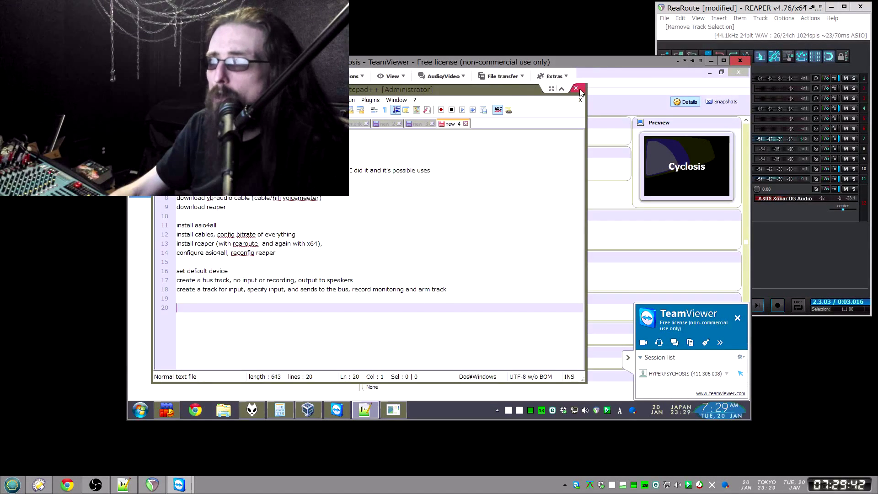
- Clear the remote desktop by closing Notepad++ and collapsing the TeamViewer toolbar and session list
click(576, 88)
click(561, 89)
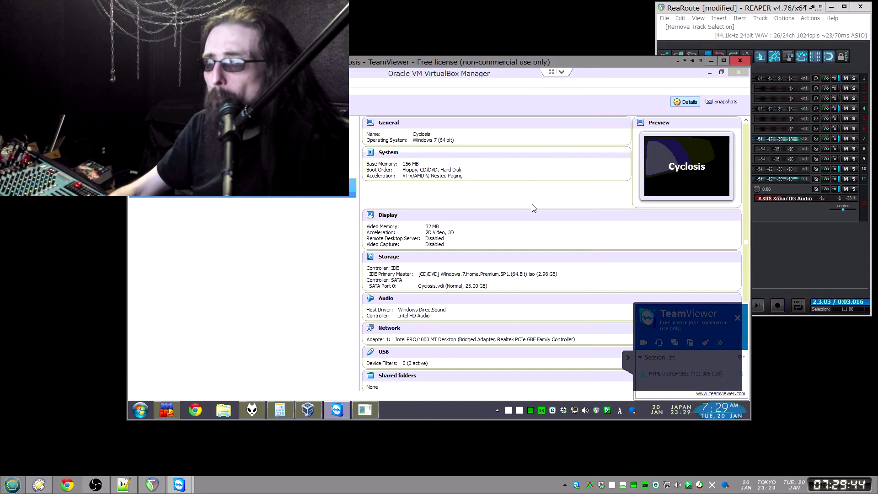
click(628, 357)
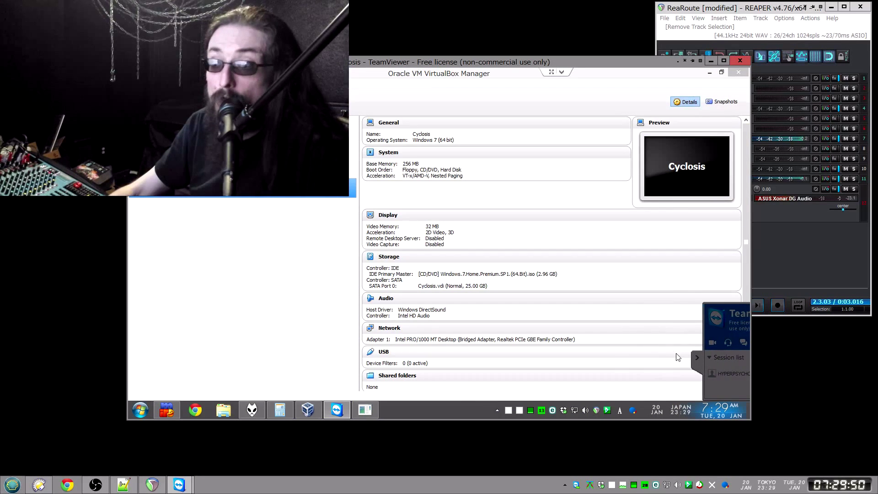
- Switch to the remote computer's REAPER with the ReaRoute project, and open and close its audio device preferences
click(596, 410)
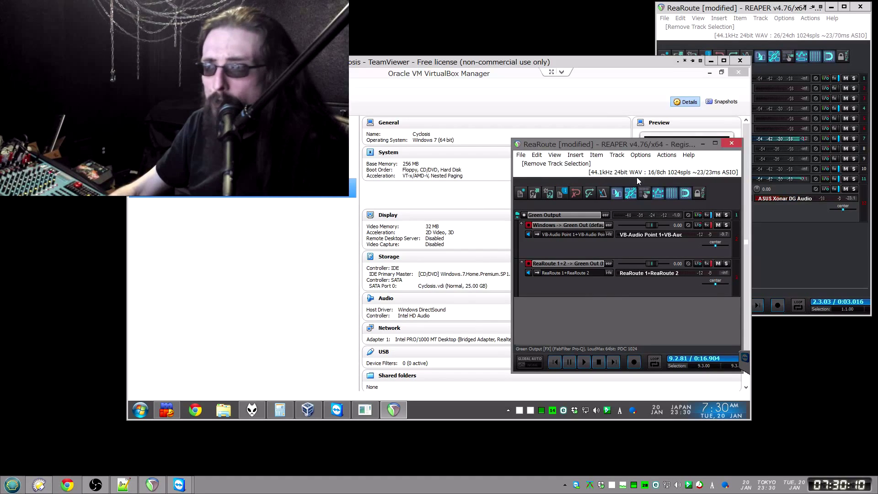
click(684, 172)
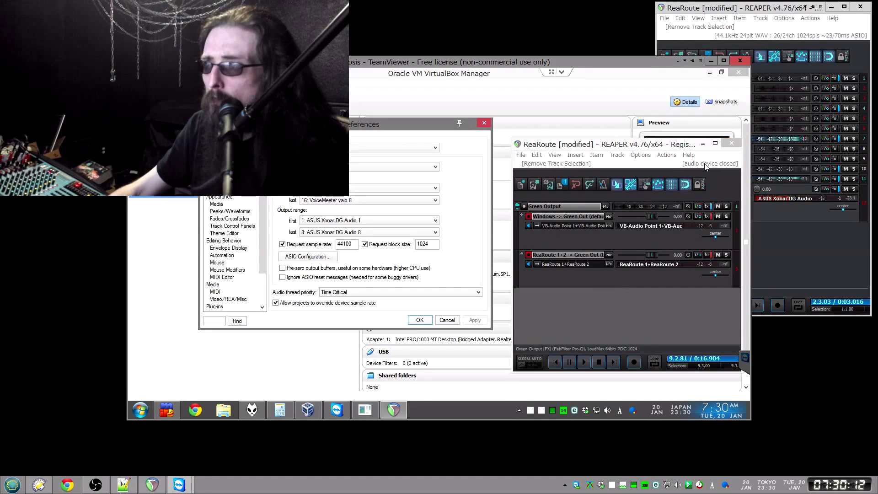
click(484, 123)
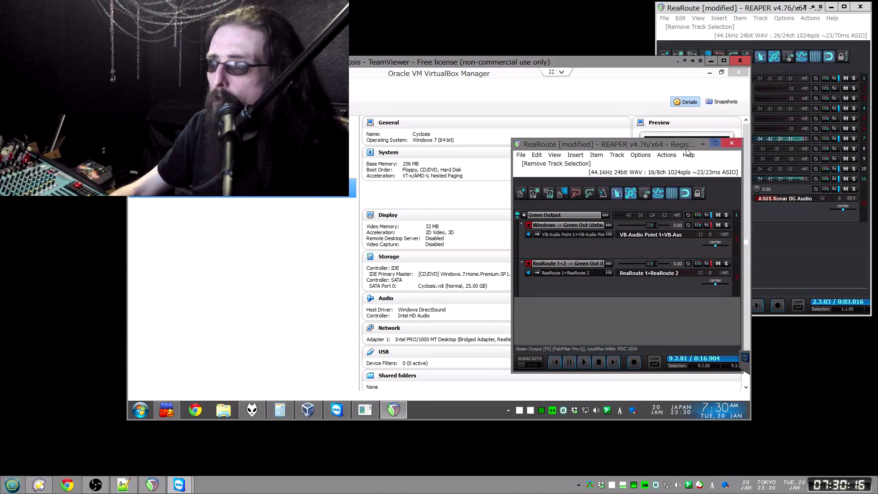
- Reopen the remote REAPER's audio device preferences, review the audio system, ASIO driver and input range choices, and confirm them
key(ctrl+p)
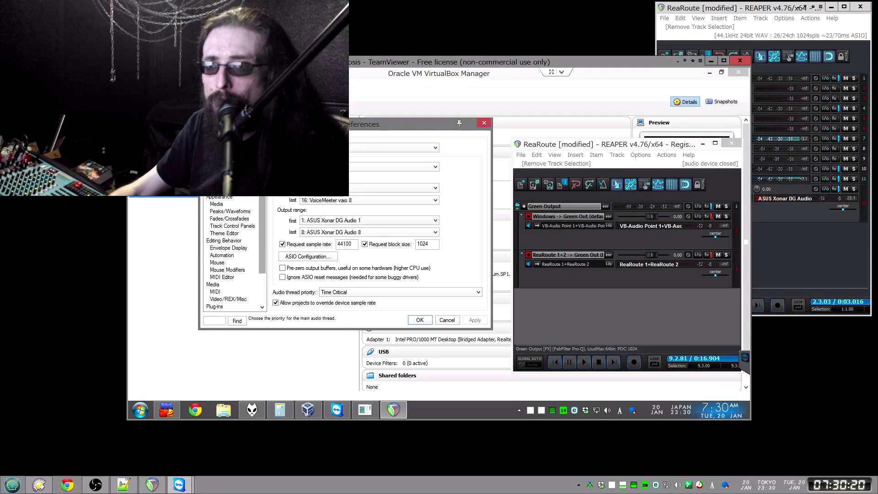
scroll(207, 207, up, 2)
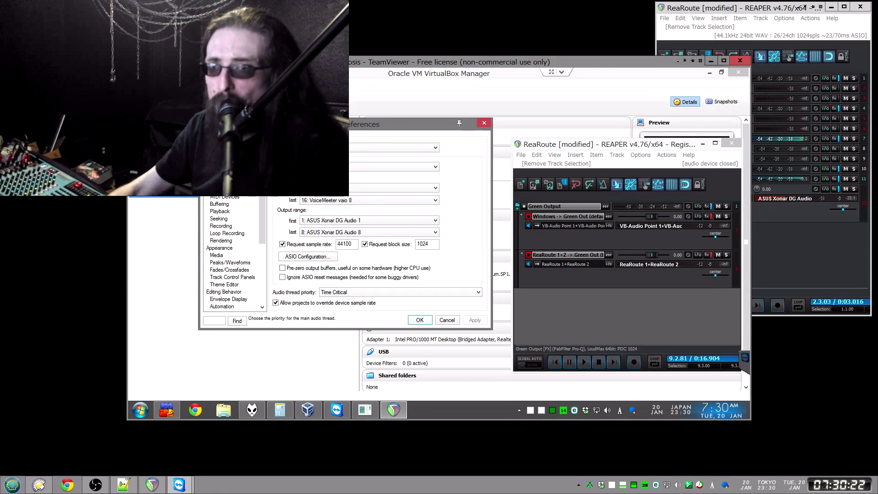
click(330, 147)
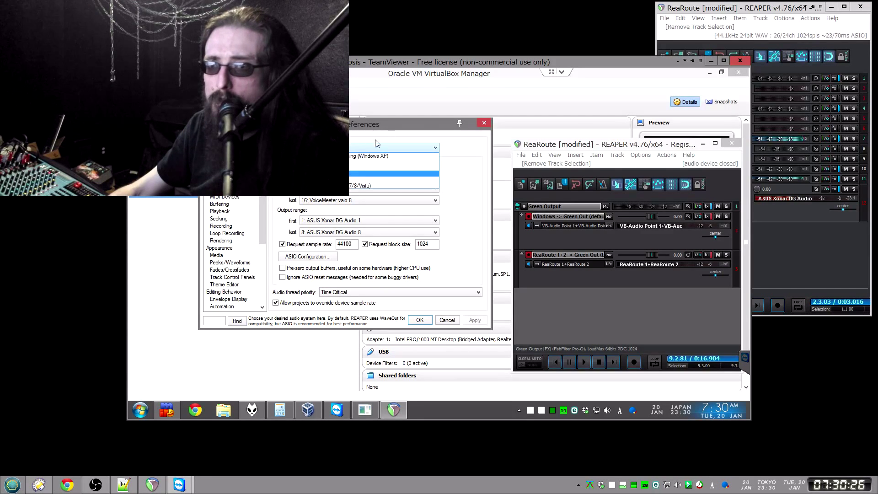
click(329, 173)
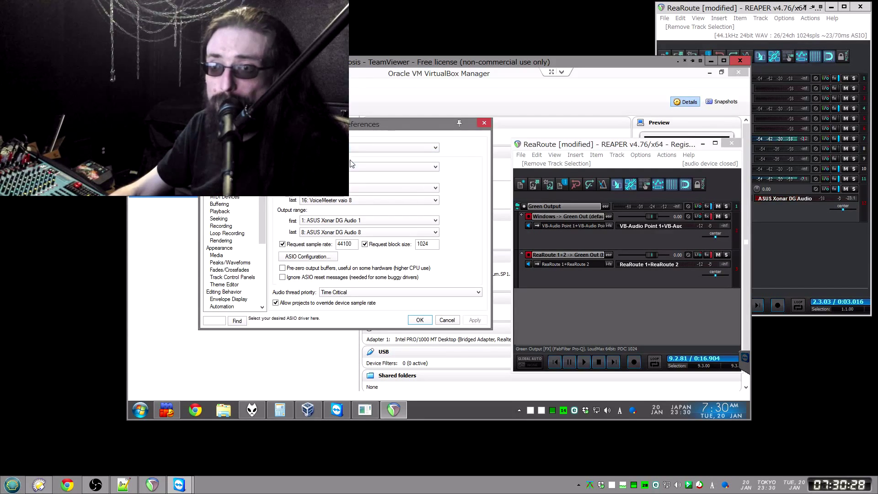
click(329, 167)
click(384, 180)
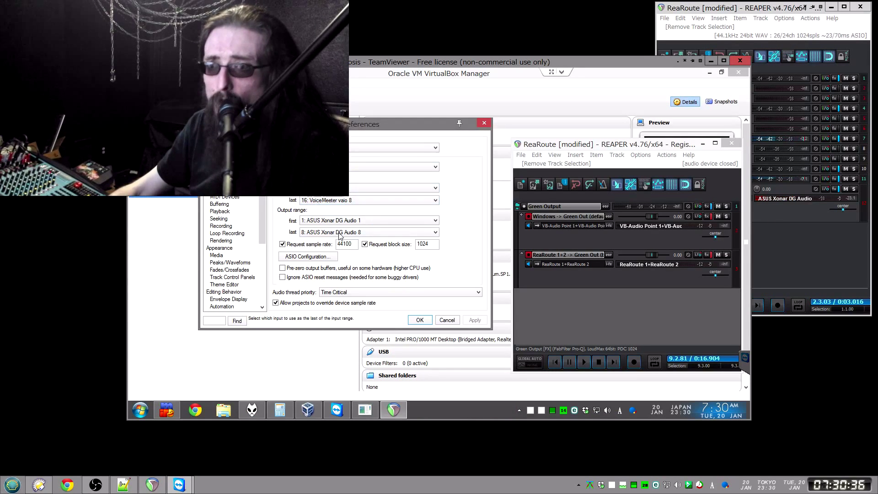
click(419, 320)
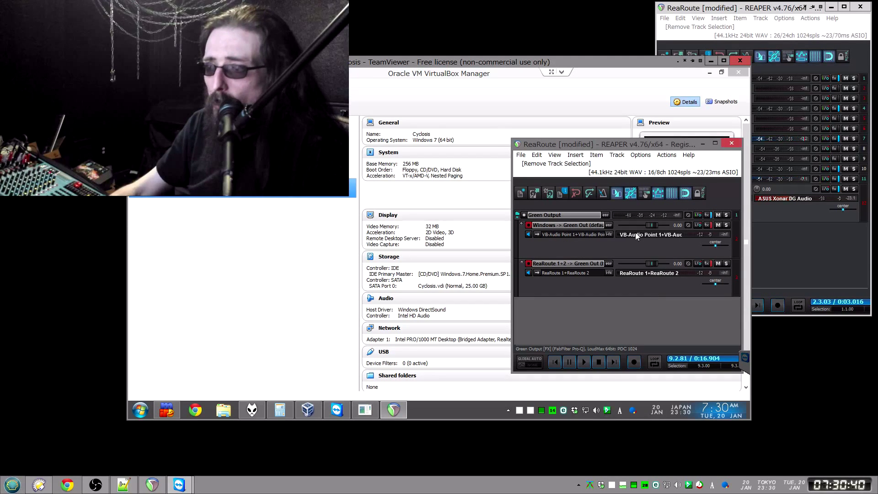
click(508, 410)
click(509, 409)
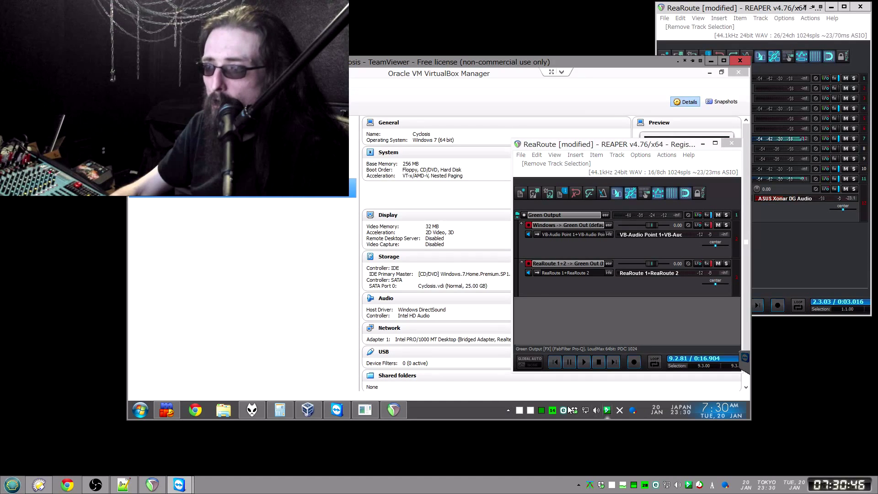
click(507, 412)
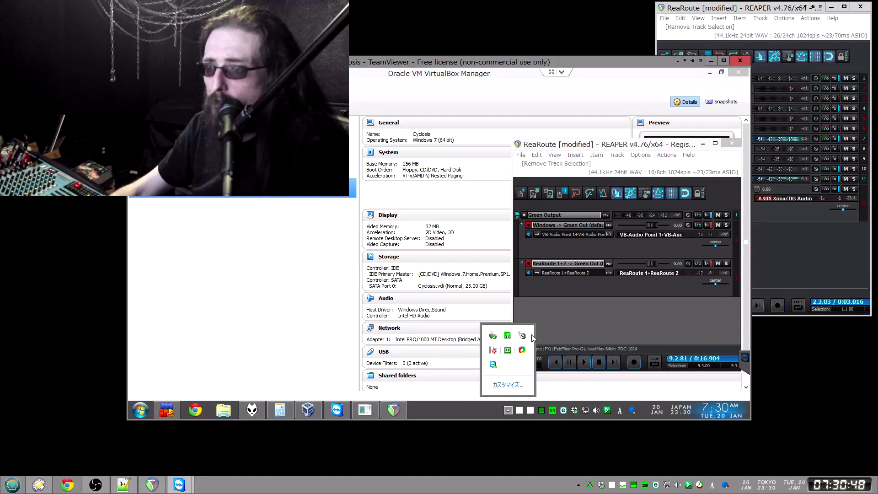
click(609, 313)
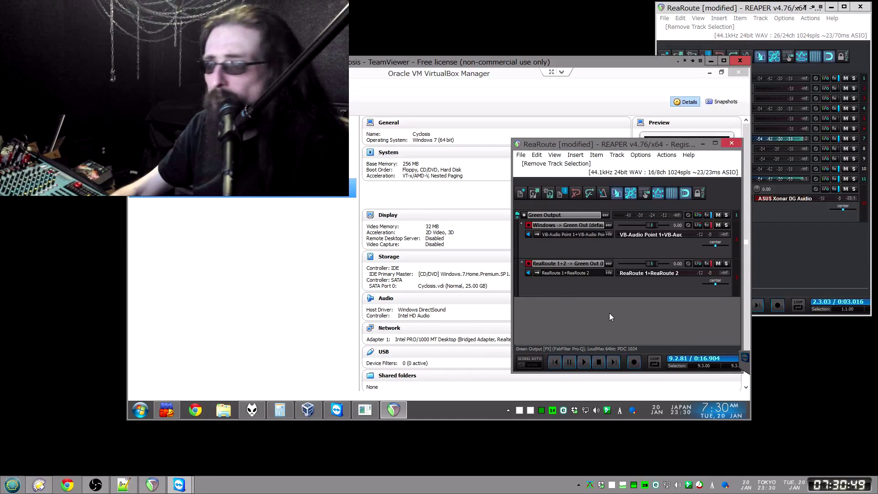
- Open the ASIO4ALL v2.12 settings on the remote computer, close them, and open them again
click(607, 410)
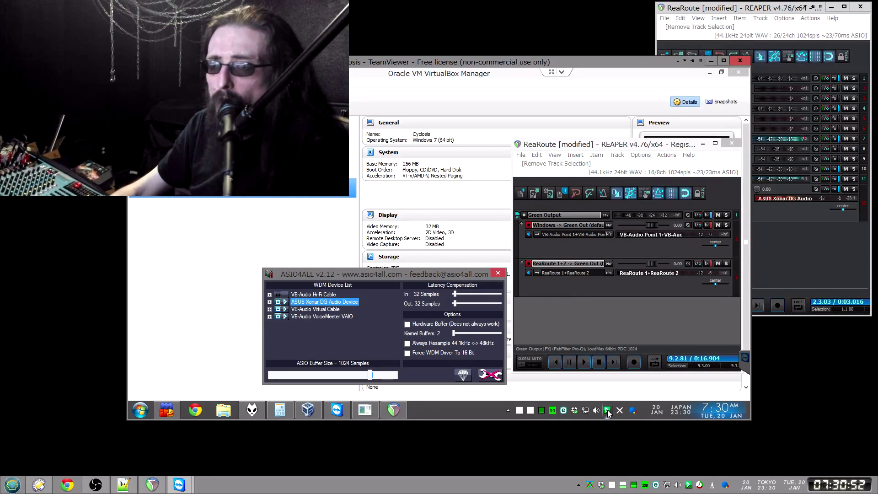
click(497, 273)
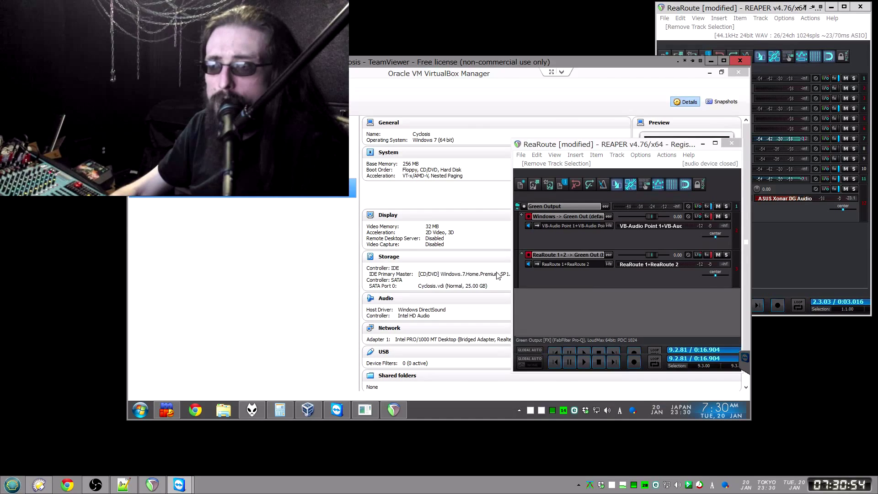
click(608, 409)
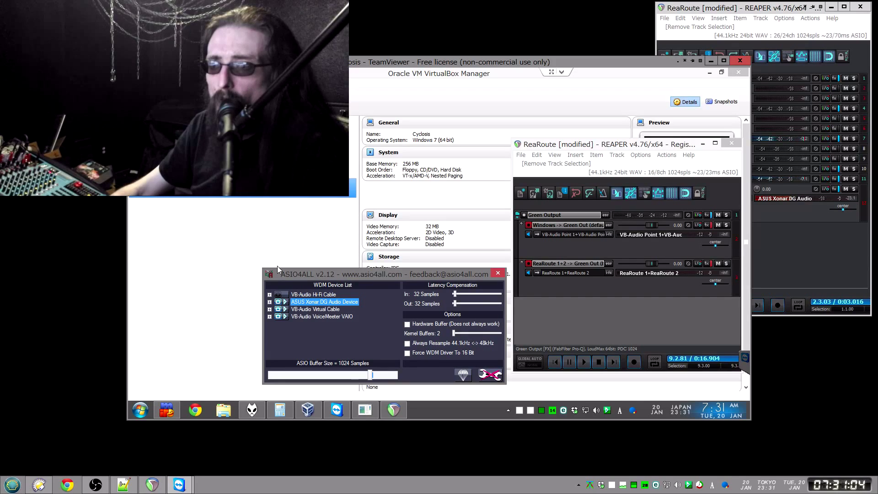
- Expand the ASUS Xonar DG Audio Device in the WDM device list, examine its inputs and outputs, and collapse it
mouse_move(294, 303)
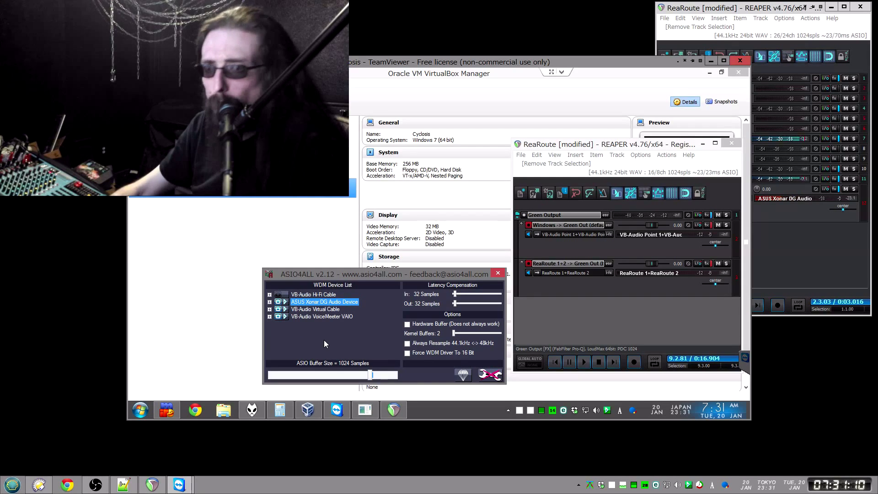
mouse_move(334, 304)
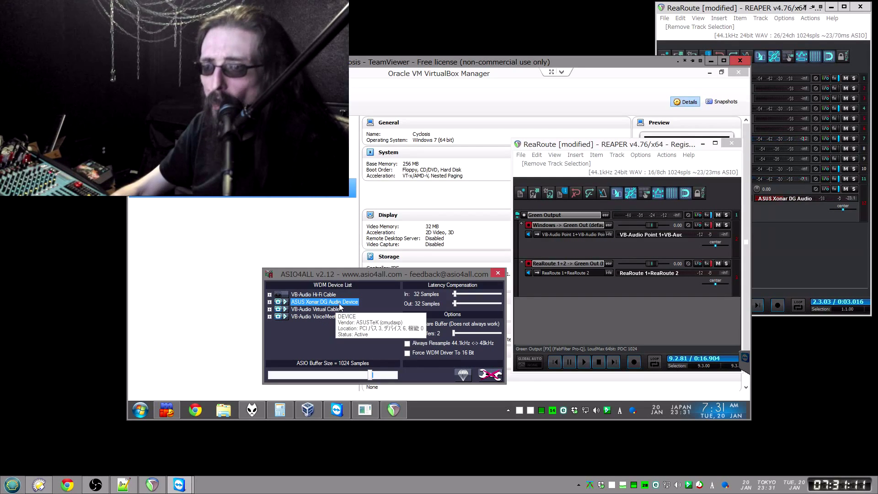
click(270, 302)
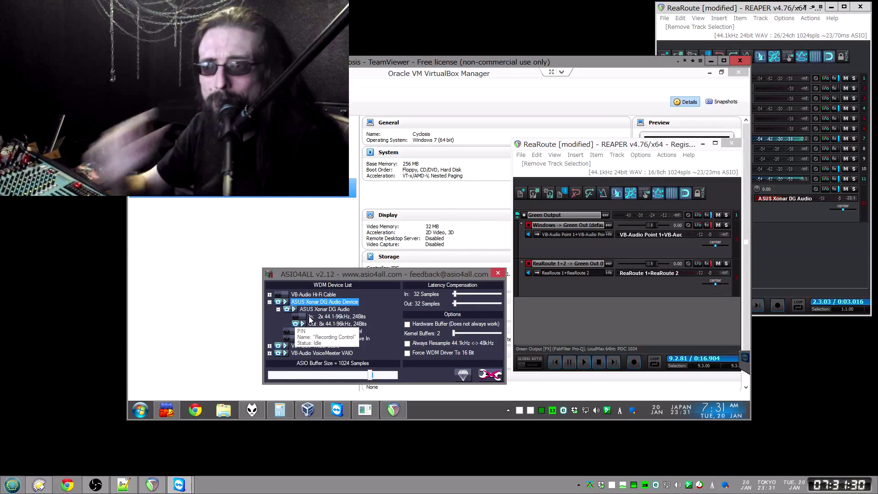
click(696, 243)
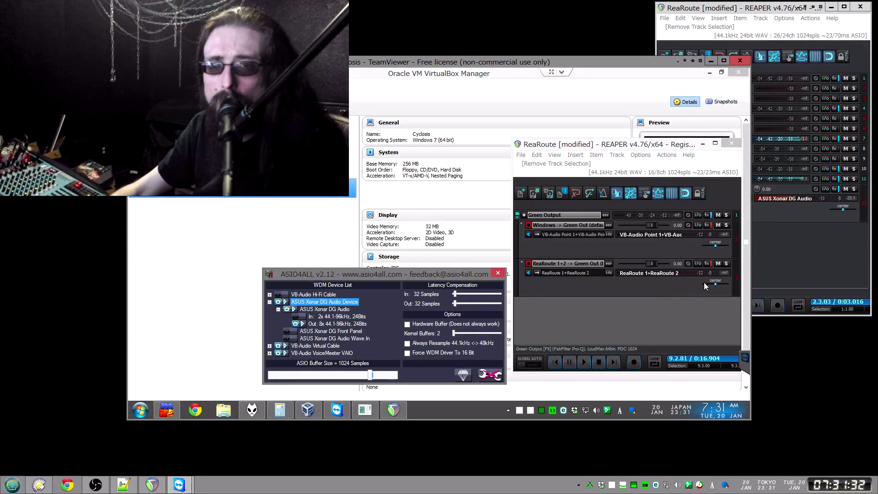
mouse_move(703, 281)
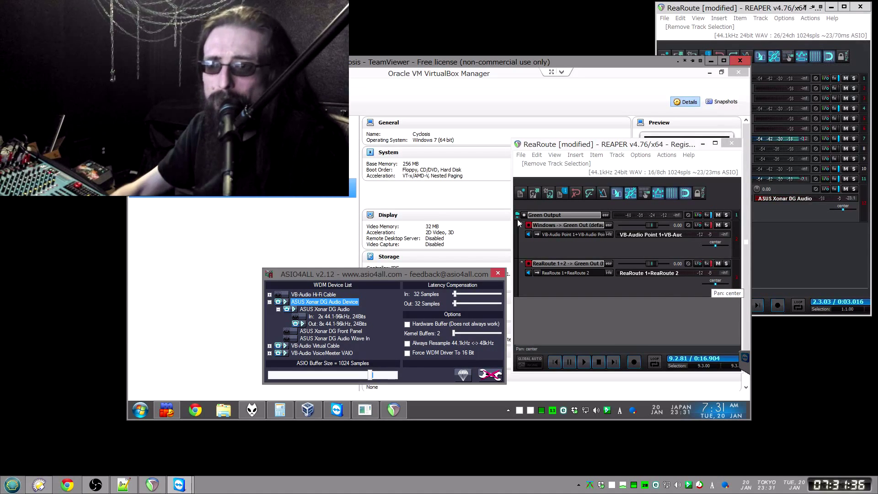
mouse_move(296, 324)
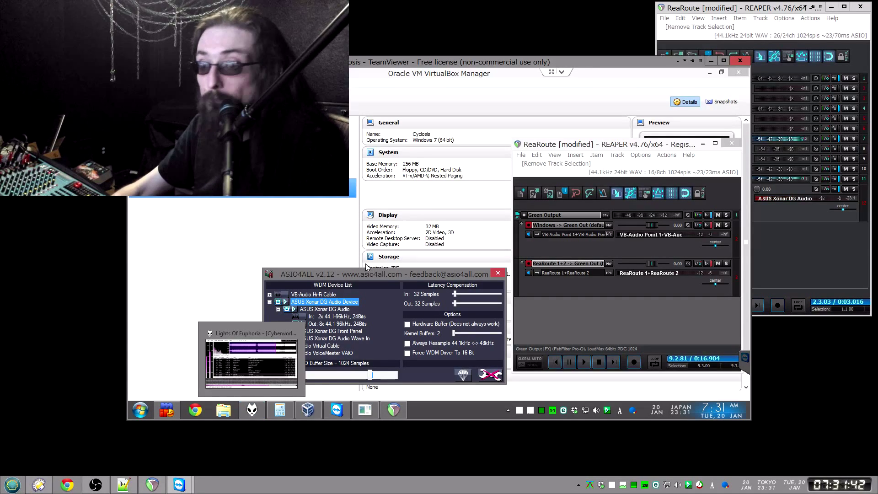
click(269, 302)
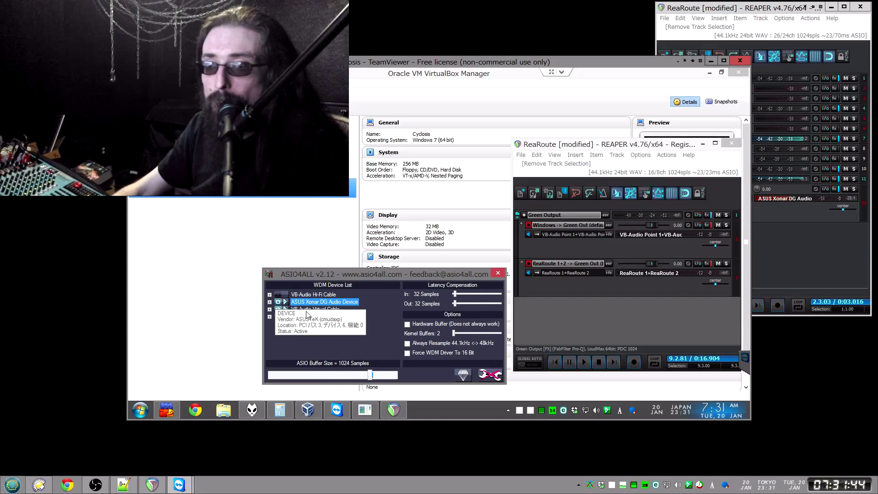
- Examine the VB-Audio Virtual Cable's input and output entries, collapse them, and close the ASIO4ALL settings
click(270, 309)
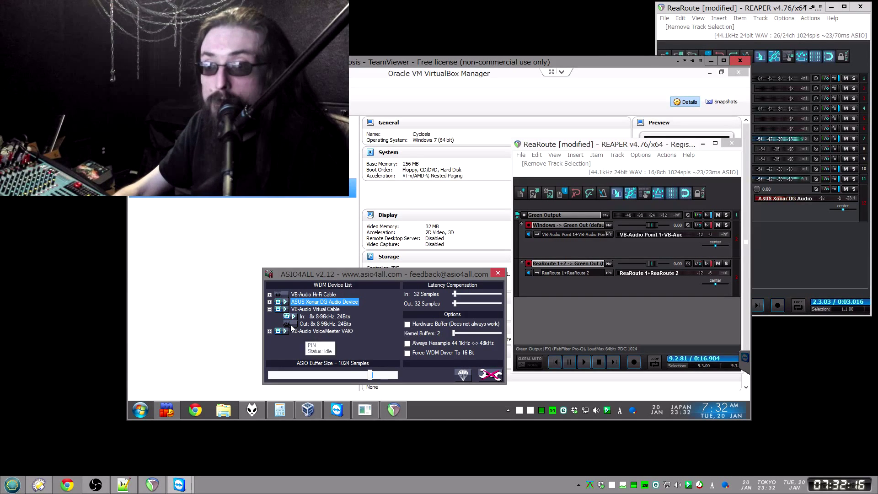
click(270, 309)
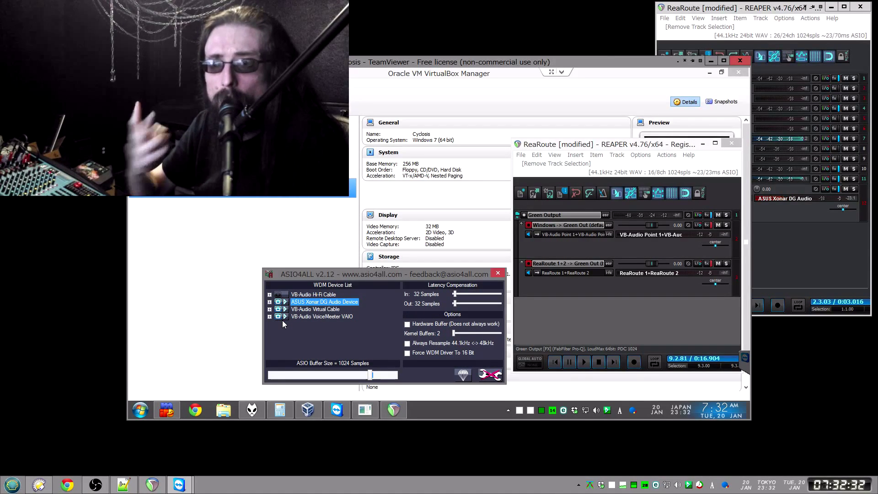
click(497, 274)
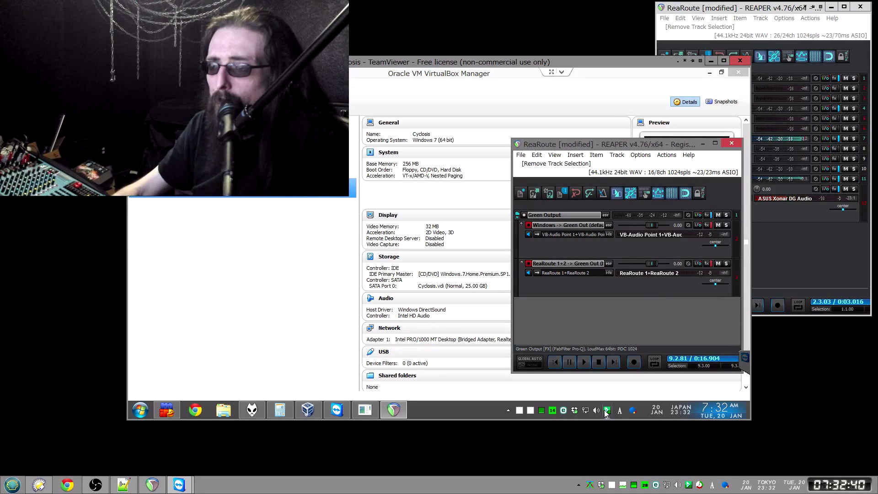
- Open the remote REAPER's audio device preferences, review the first and last channel choices for the input and output ranges, and confirm
click(663, 172)
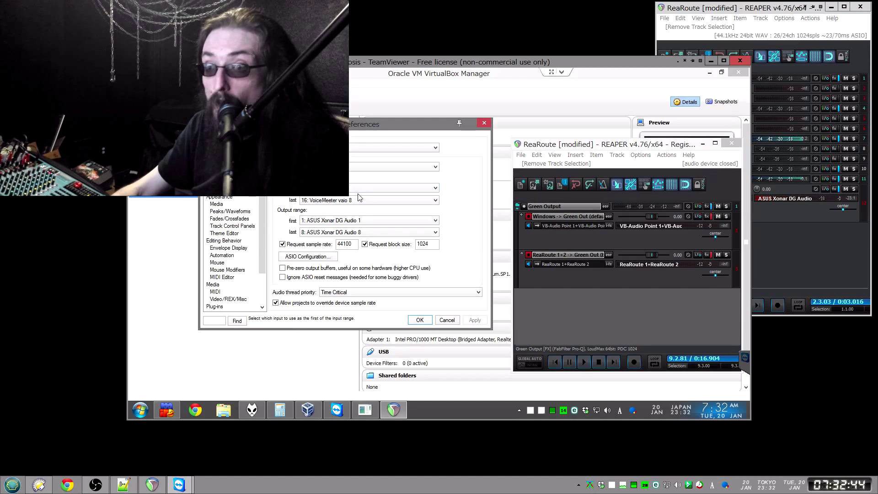
click(353, 197)
click(348, 191)
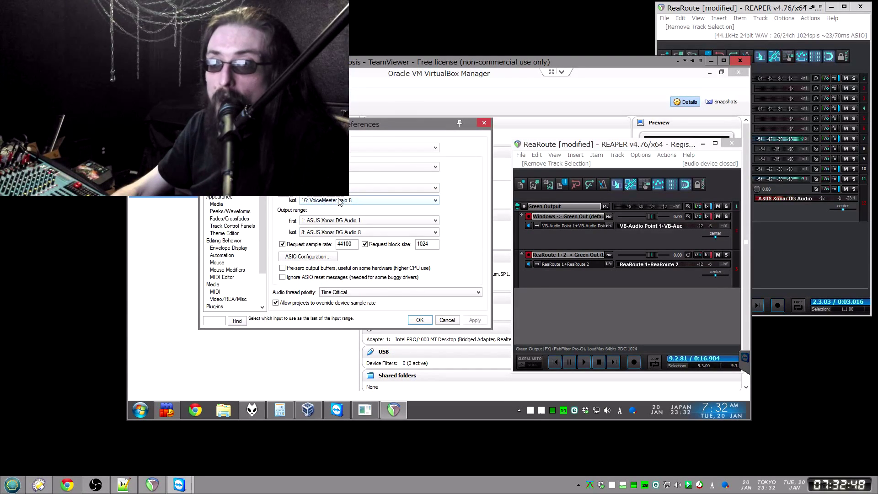
click(355, 188)
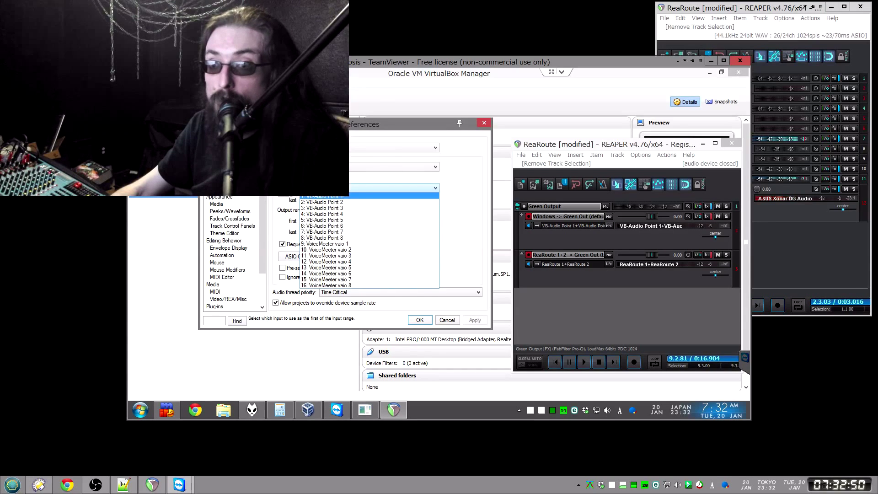
click(354, 188)
click(363, 205)
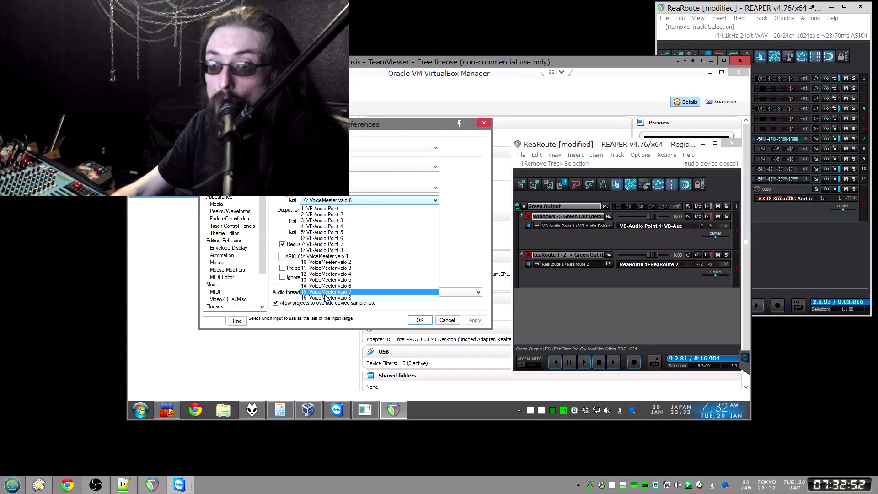
click(342, 300)
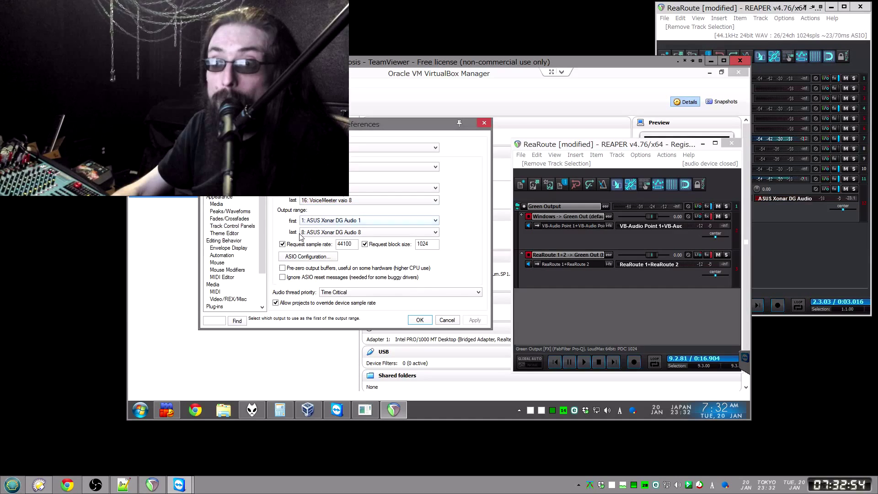
click(383, 233)
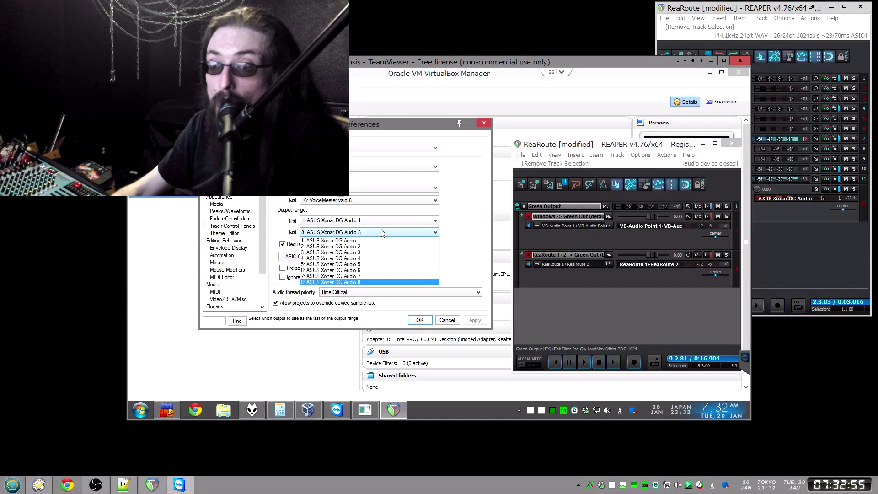
click(345, 282)
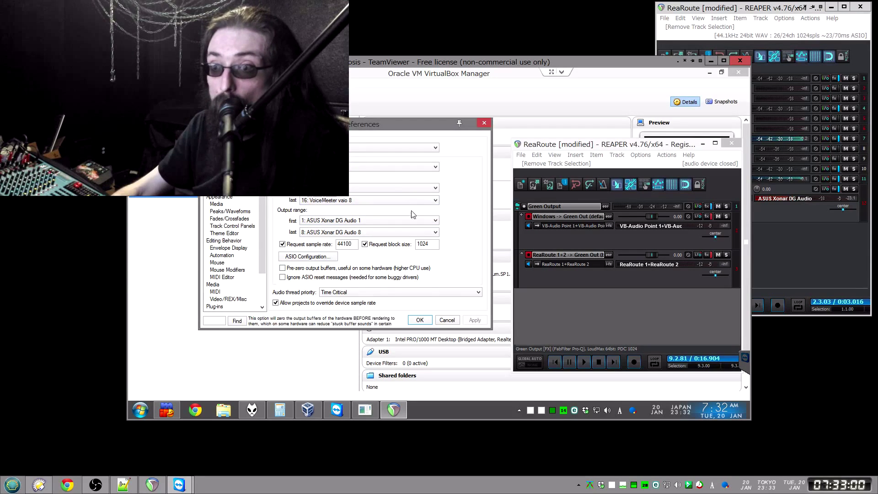
click(420, 320)
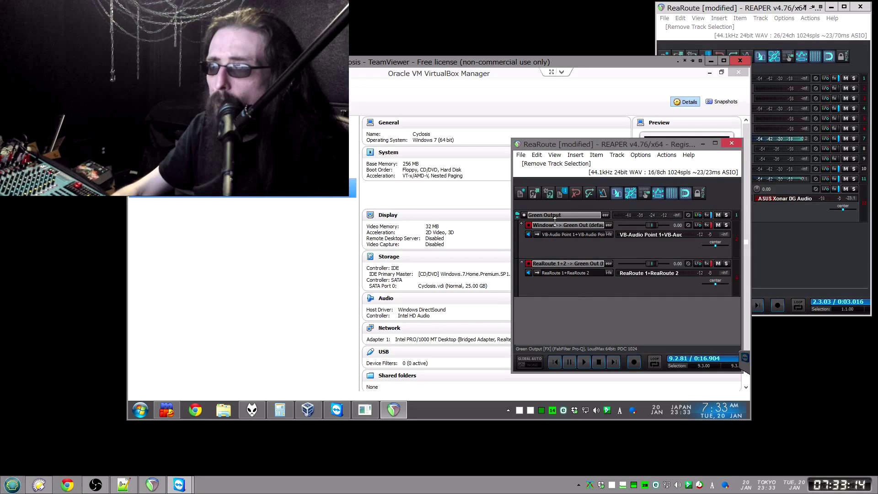
- Disarm recording on the Windows and ReaRoute 1+2 tracks and collapse both tracks to minimum height
click(530, 225)
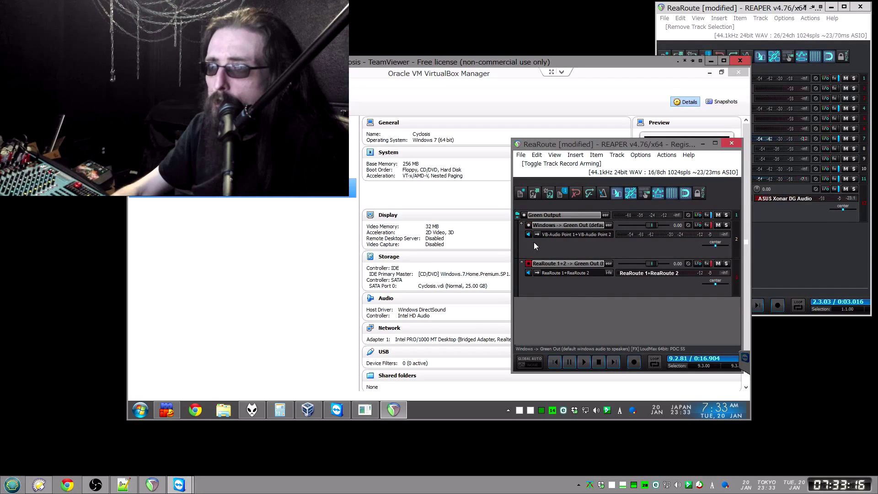
click(562, 259)
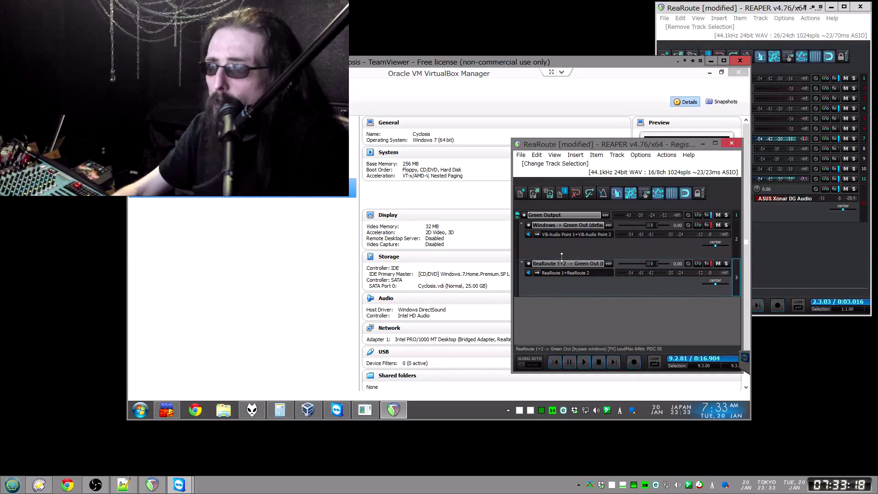
click(561, 268)
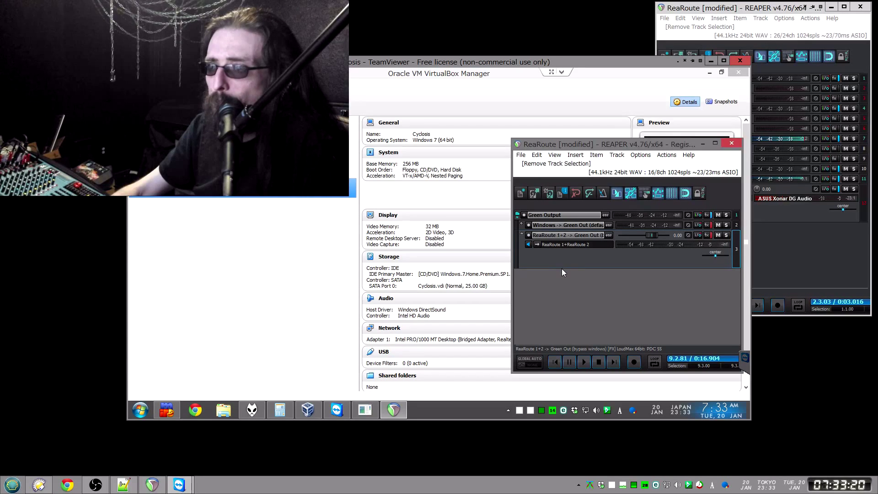
drag(560, 266, 556, 223)
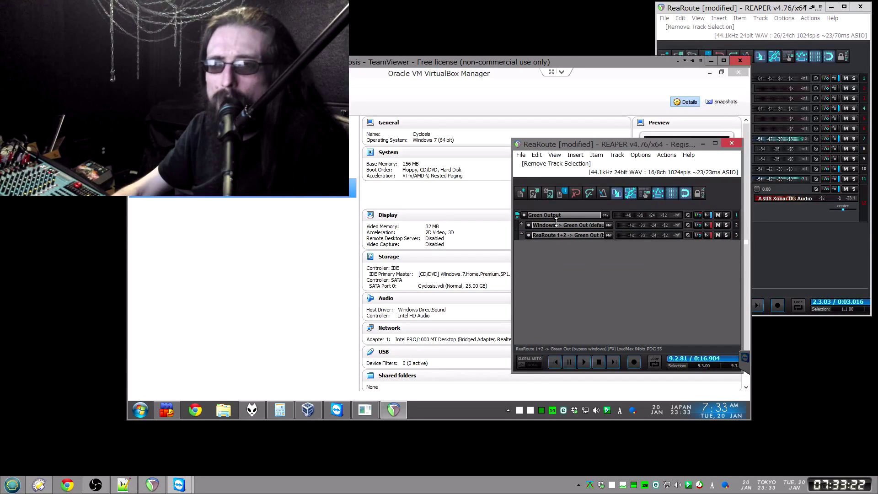
right_click(555, 270)
click(539, 268)
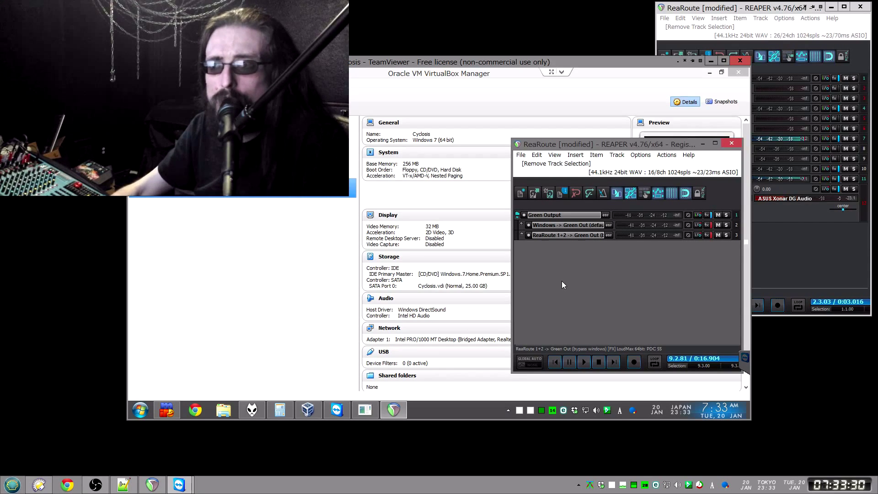
right_click(562, 280)
click(559, 258)
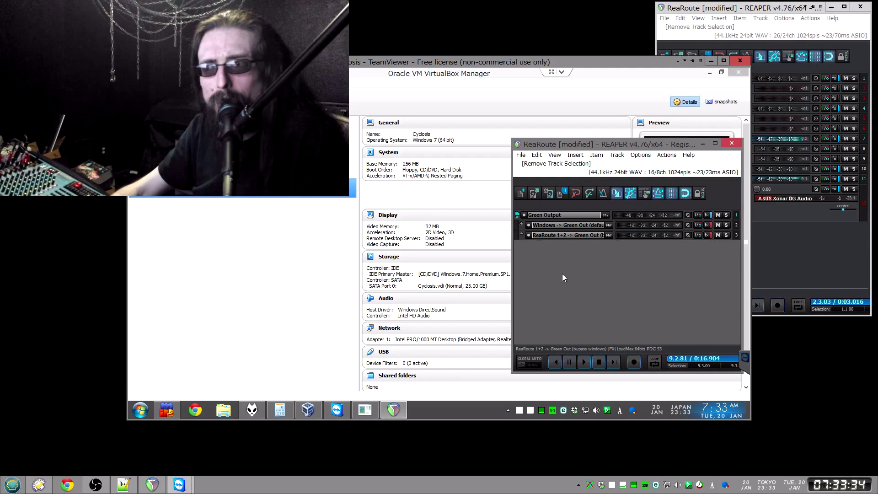
right_click(571, 281)
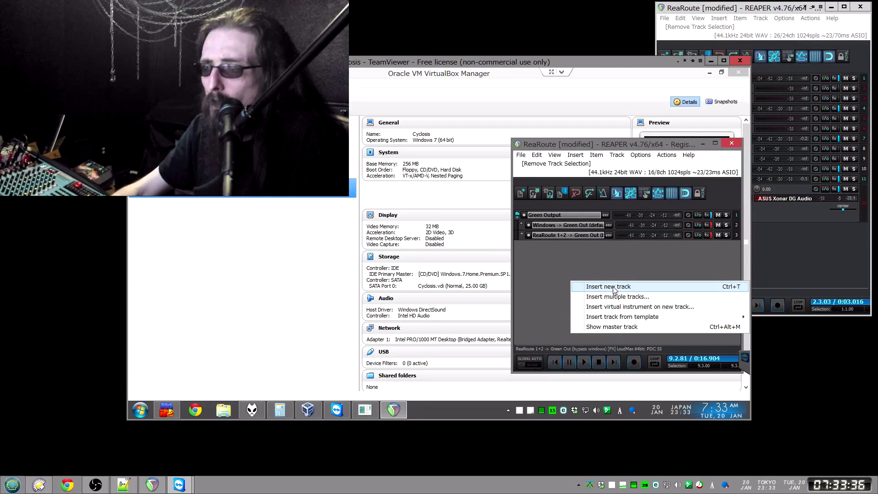
click(545, 270)
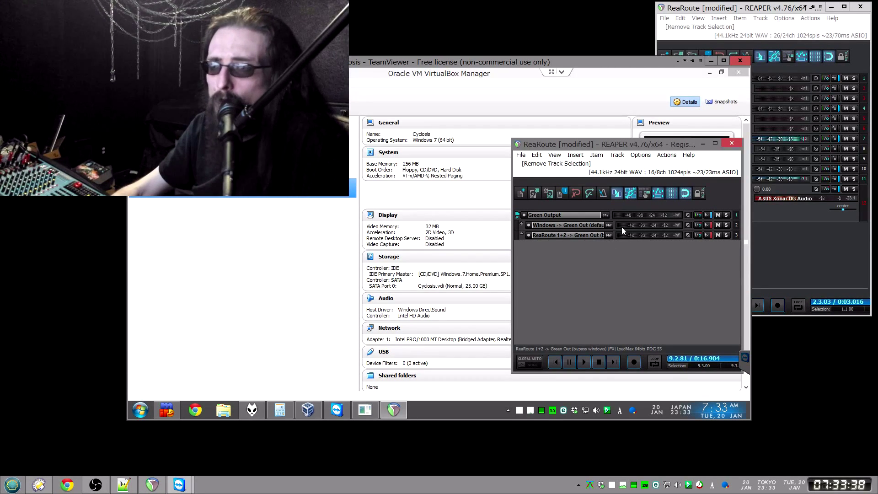
- Insert a new track below the ReaRoute 1+2 track and expand it to show its input controls
right_click(579, 285)
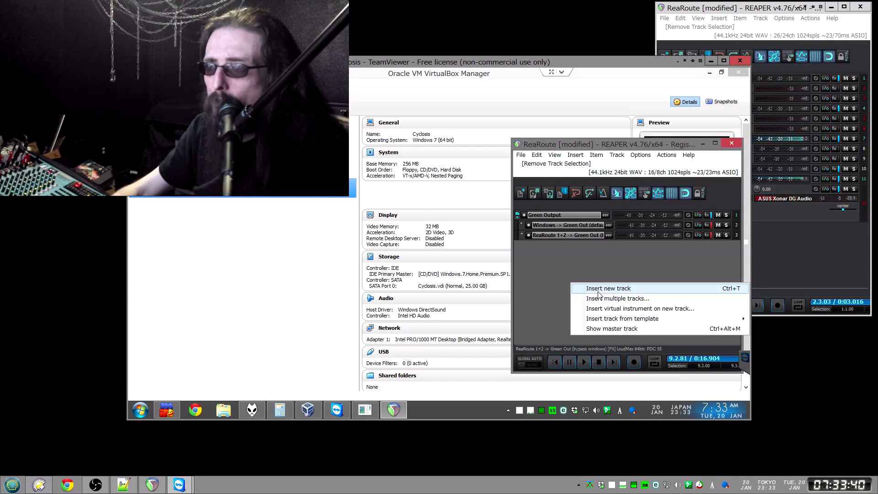
click(598, 291)
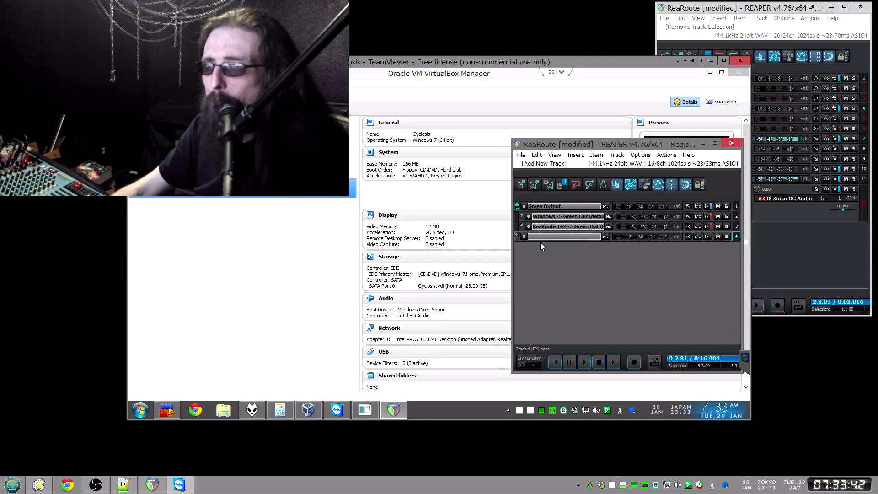
double_click(540, 238)
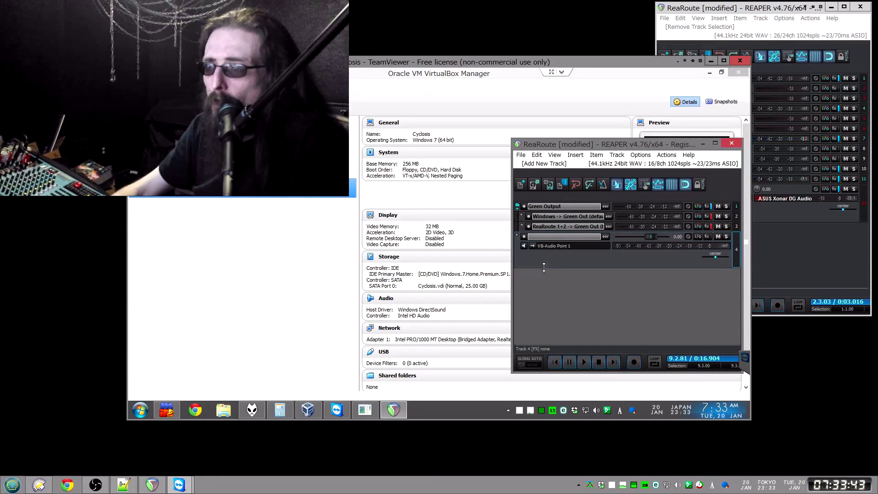
- Set the new track's colour to a custom bright green
right_click(544, 237)
mouse_move(583, 311)
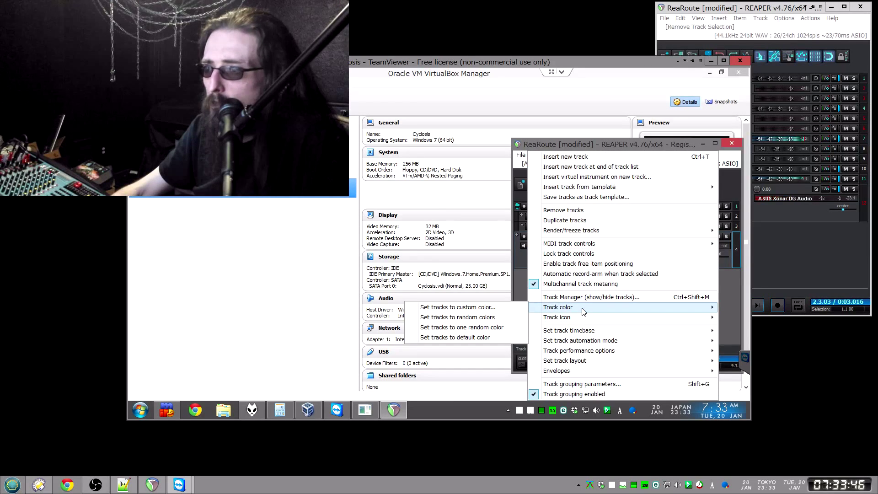
click(487, 308)
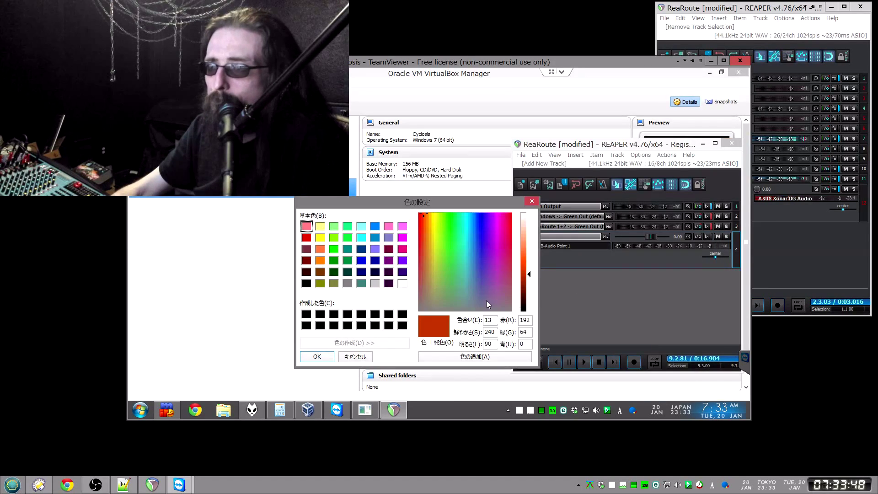
drag(443, 221, 451, 214)
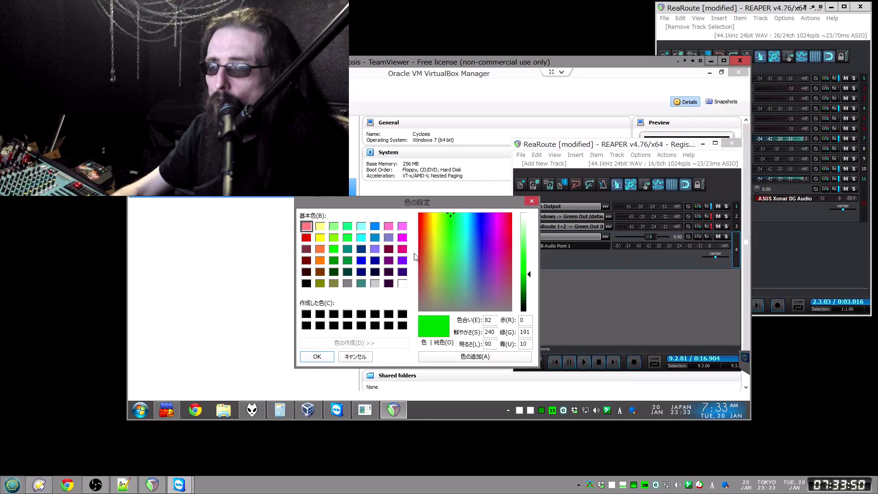
click(332, 357)
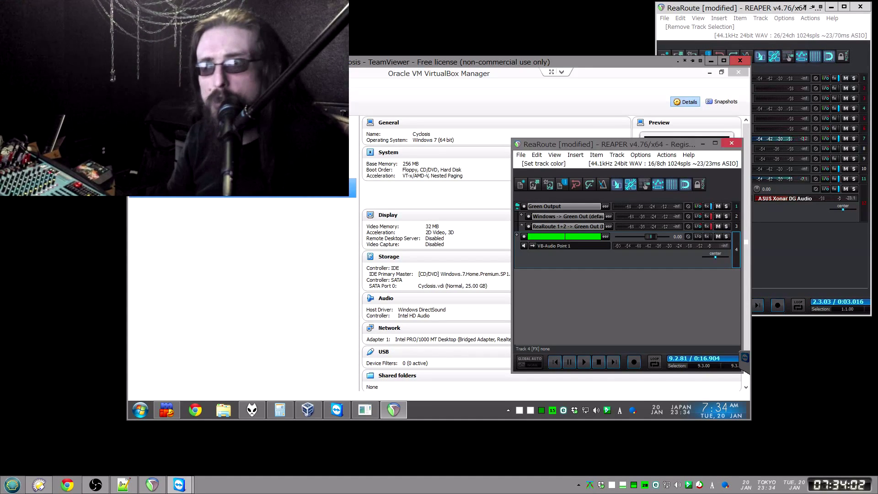
- Name the green track "Speaker Output"
text(S)
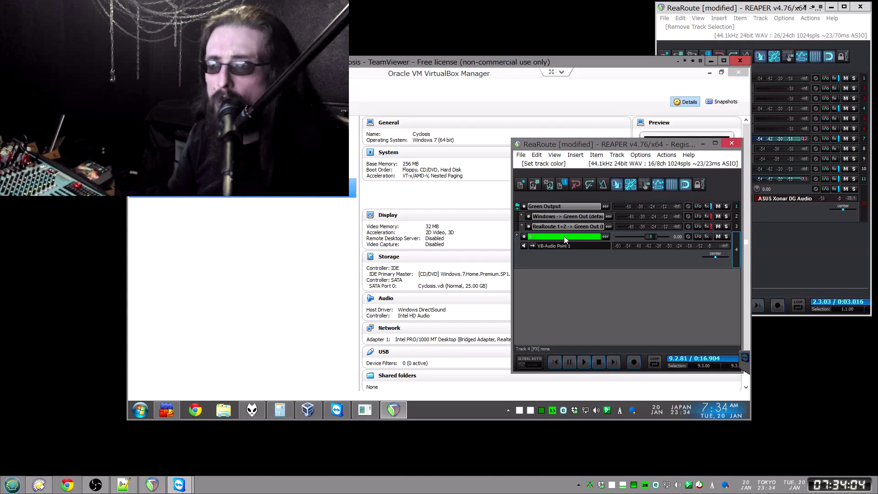
text(peaker Output)
key(Return)
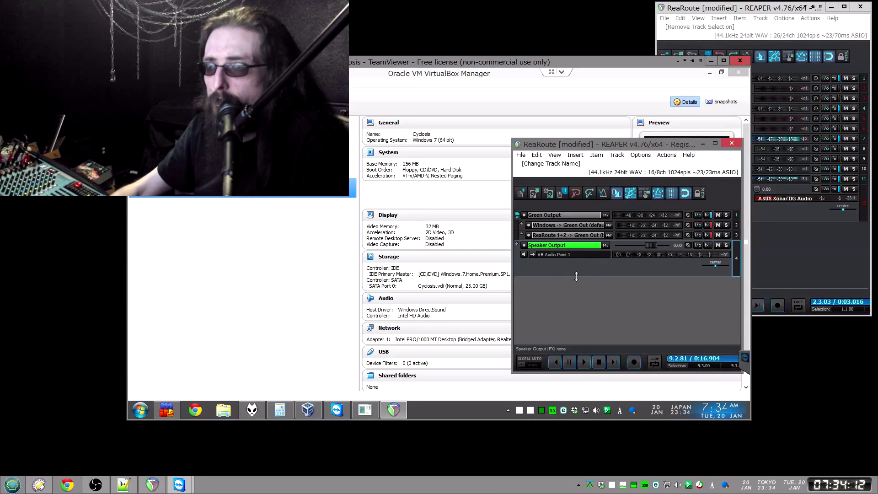
- Shrink the Speaker Output track slightly and set its record input to None
drag(576, 276, 563, 256)
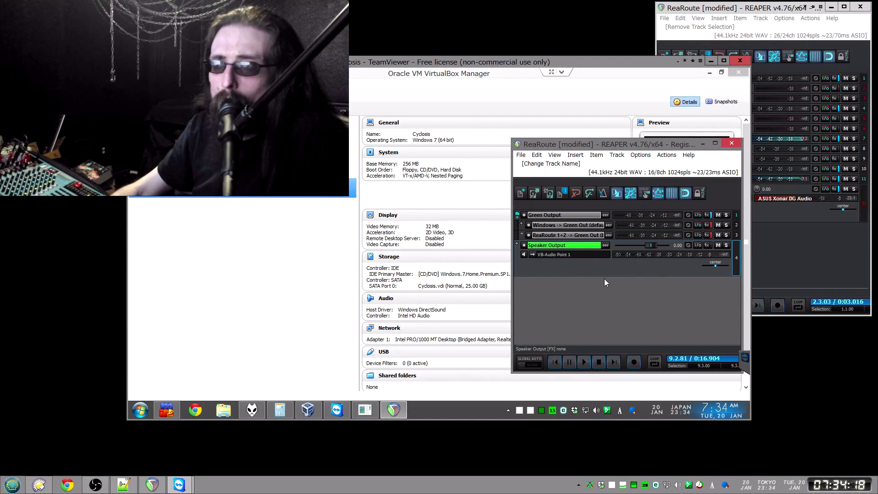
mouse_move(595, 277)
mouse_down()
mouse_move(588, 267)
mouse_move(586, 289)
mouse_move(585, 265)
mouse_move(585, 282)
mouse_move(585, 273)
mouse_up()
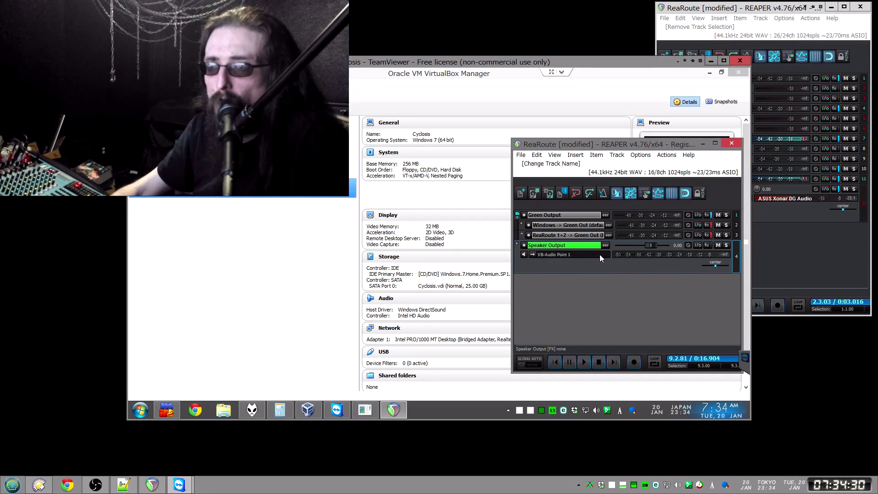
click(561, 255)
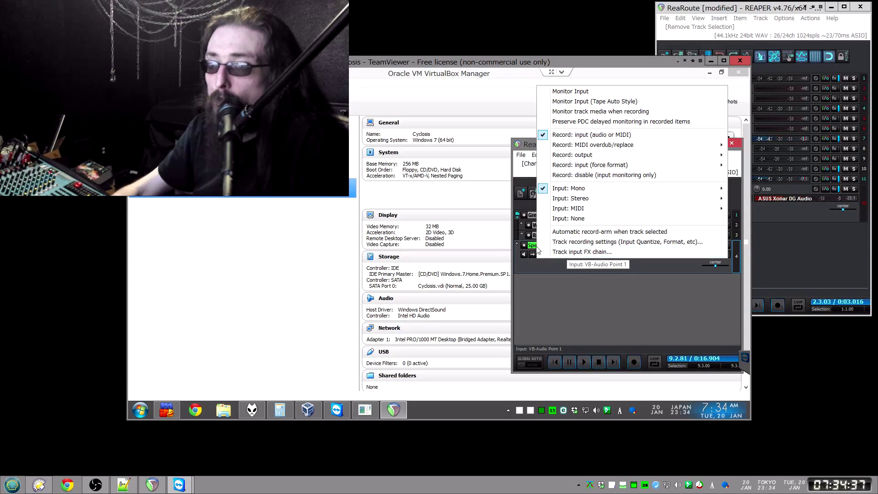
click(575, 219)
click(567, 254)
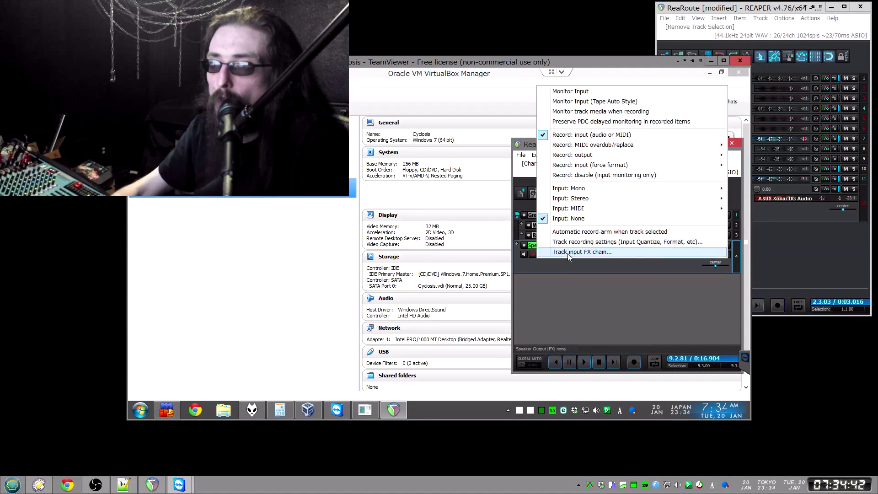
click(566, 219)
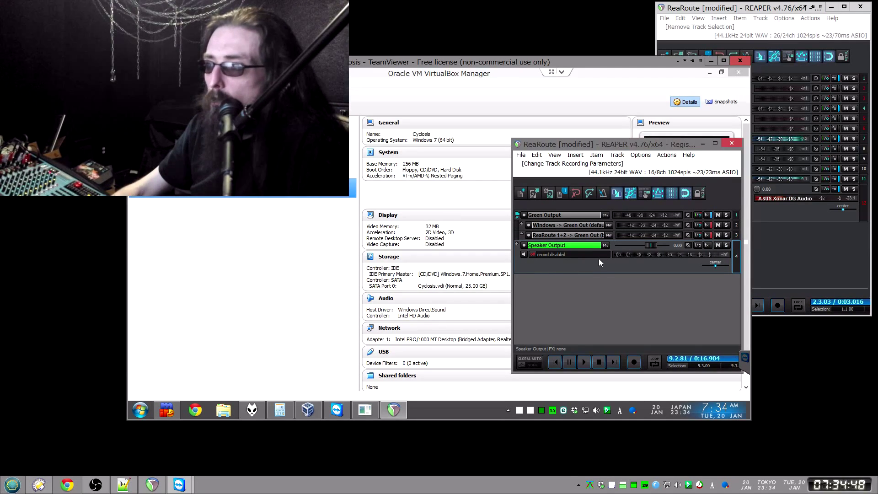
- Route the Speaker Output track to hardware output ASUS Xonar DG Audio 1 / ASUS Xonar DG Audio 2 and reduce the track's height
right_click(698, 246)
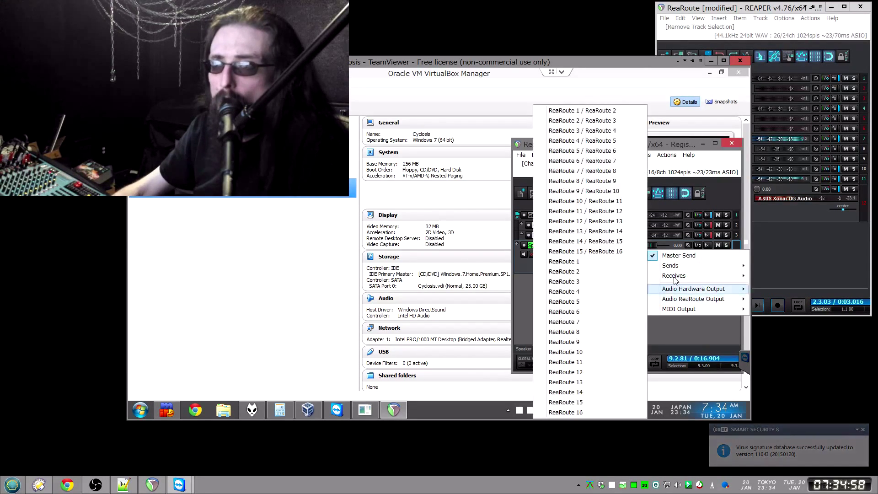
mouse_move(682, 295)
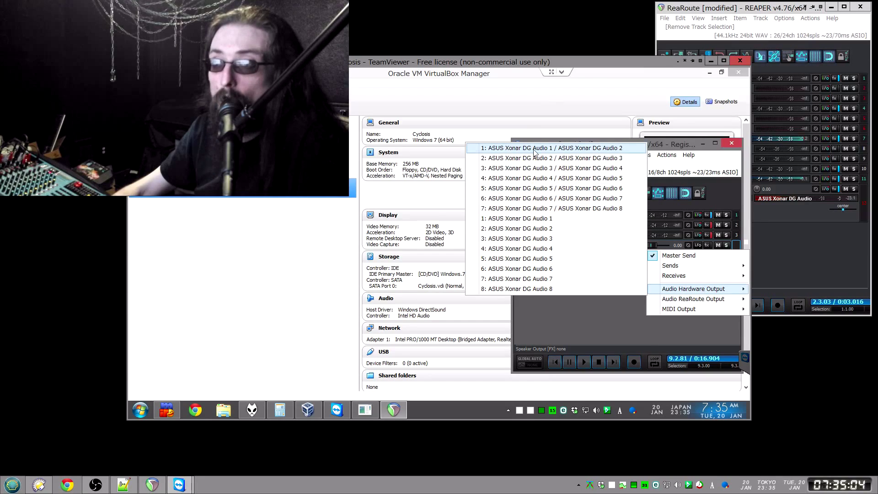
click(556, 149)
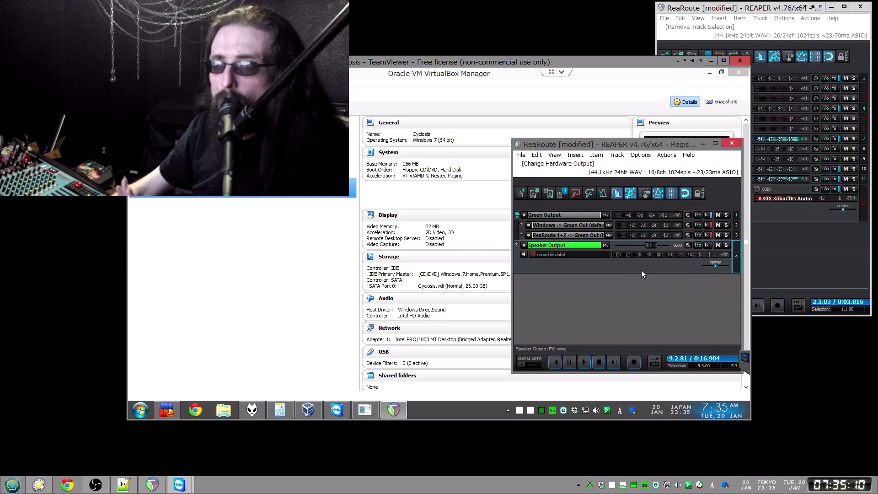
drag(630, 273, 628, 264)
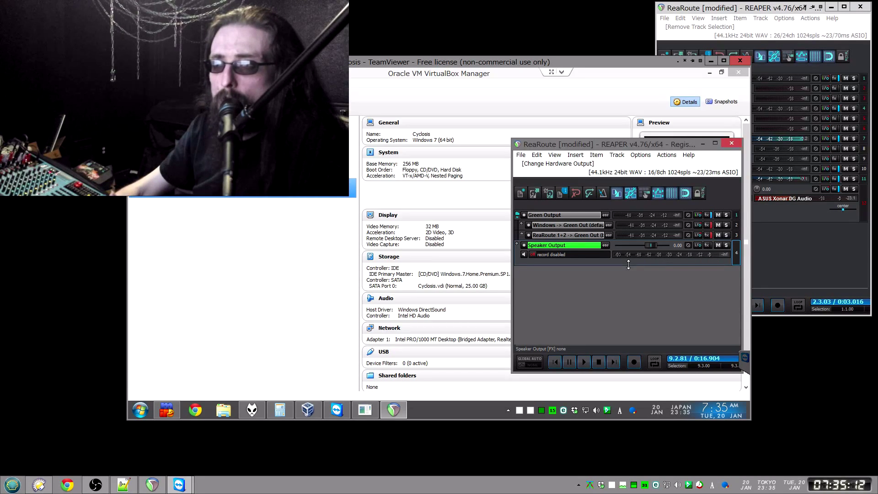
- Insert a new track below Speaker Output and expand it to show its input controls
right_click(605, 285)
click(627, 288)
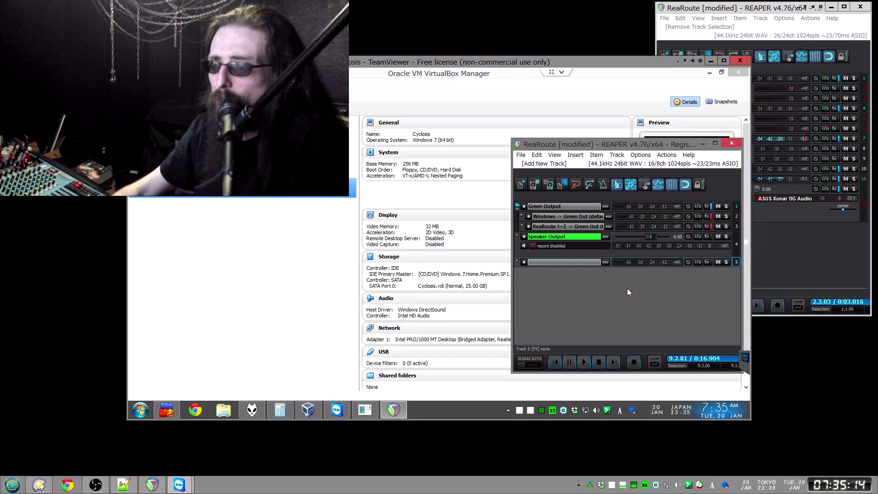
drag(566, 266, 566, 289)
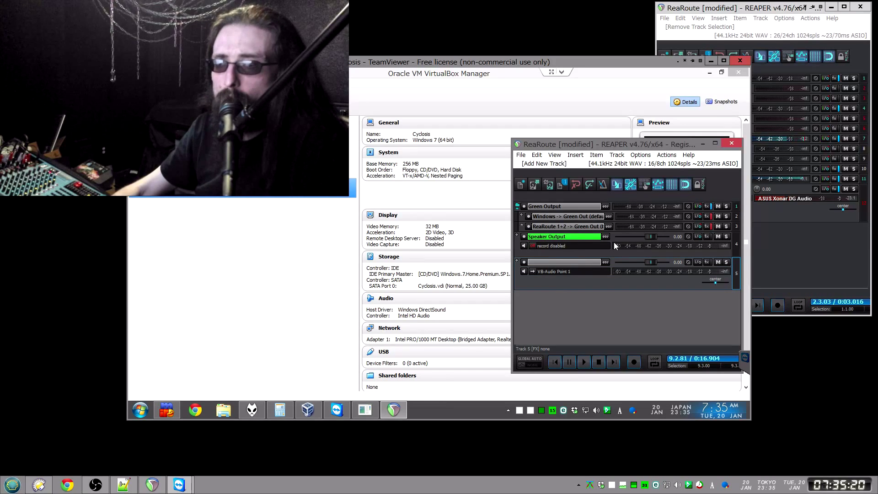
- Open the local computer's playback devices and select the VB-Audio Virtual Cable entry to examine it
click(555, 272)
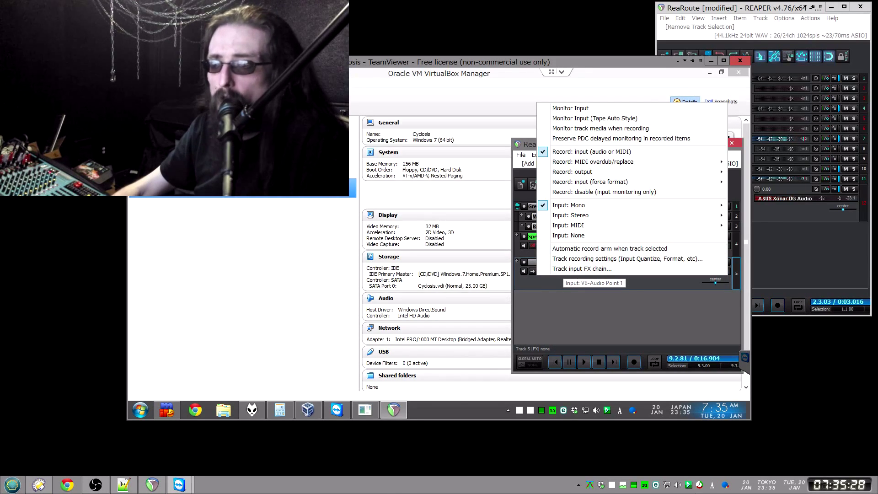
right_click(678, 486)
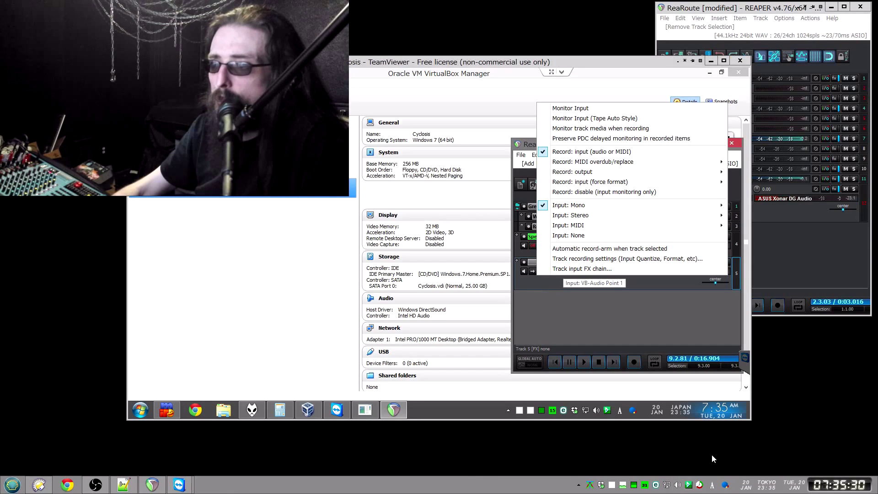
click(712, 454)
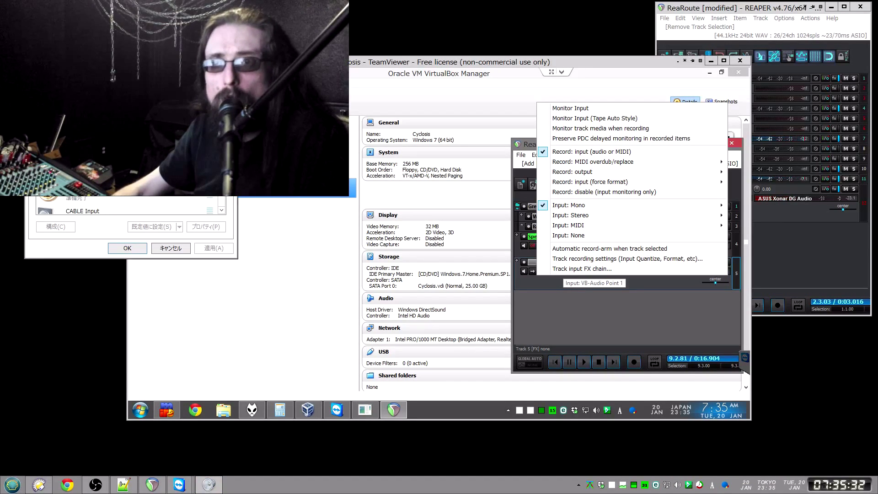
scroll(126, 190, down, 2)
click(125, 193)
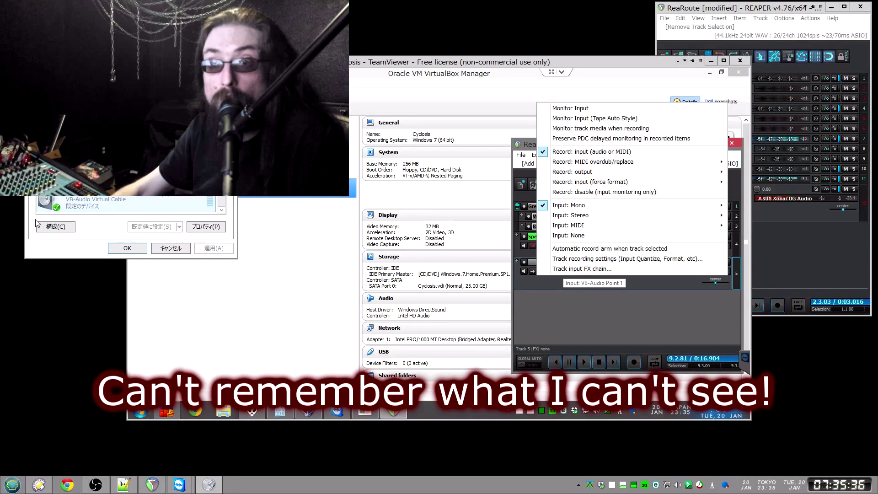
- Set the new track's input to the stereo pair VB-Audio Point 1 / VB-Audio Point 2
click(606, 309)
click(566, 280)
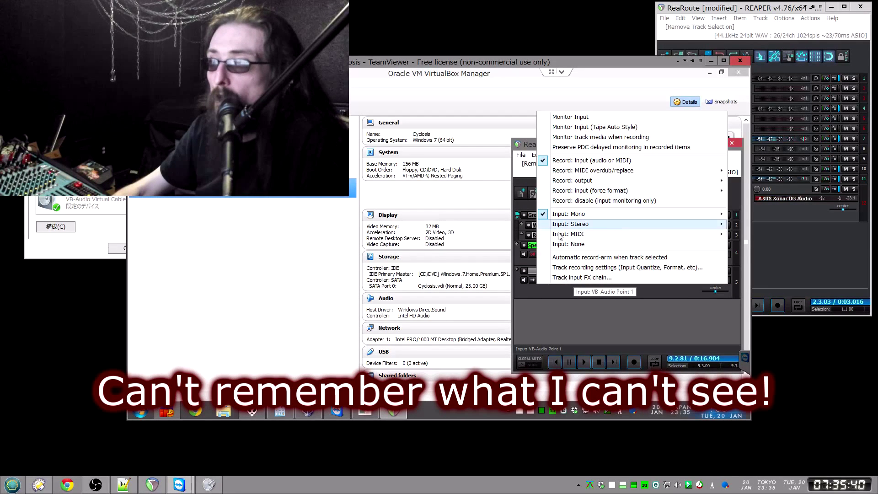
mouse_move(567, 224)
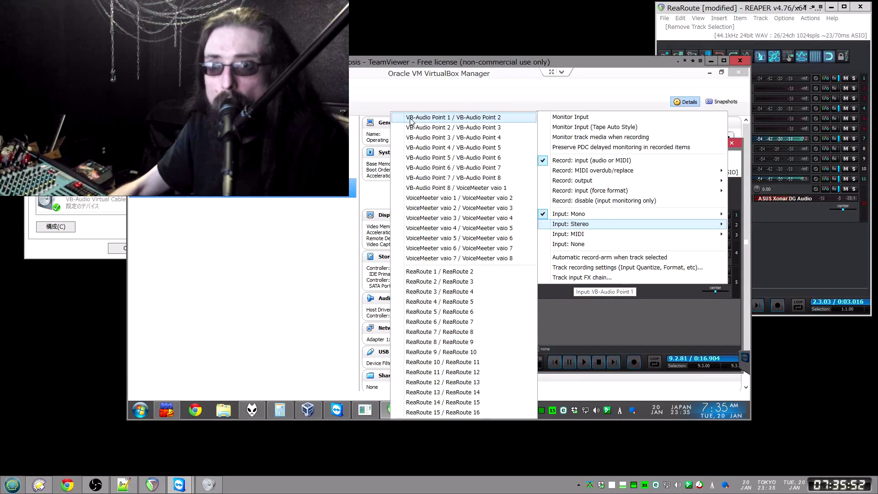
click(437, 118)
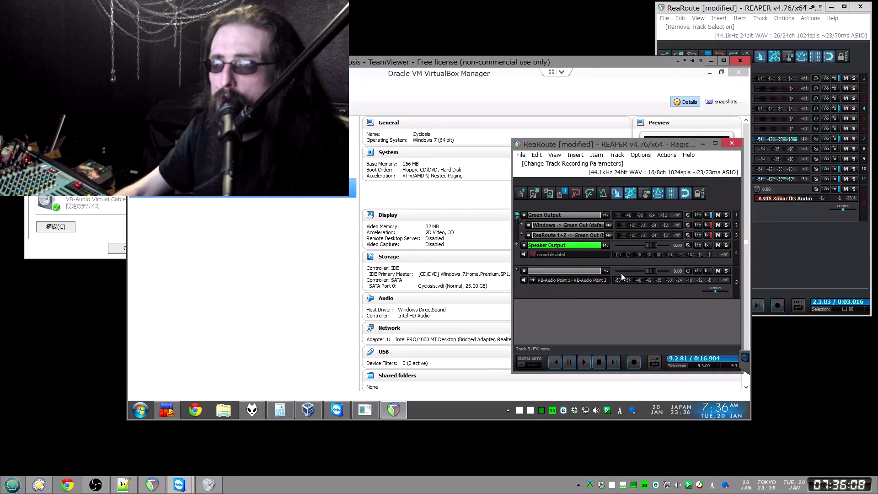
- Name the new track below Speaker Output "windows audio"
click(562, 270)
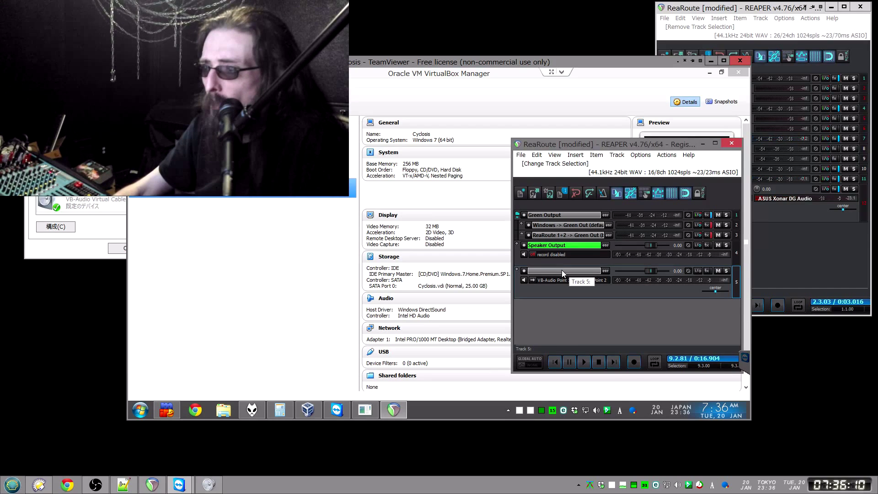
text(wi)
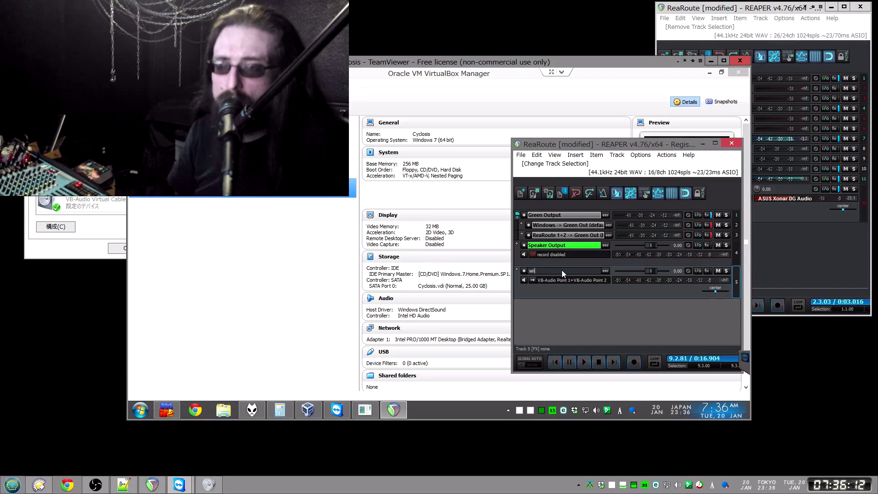
text(ndows audio)
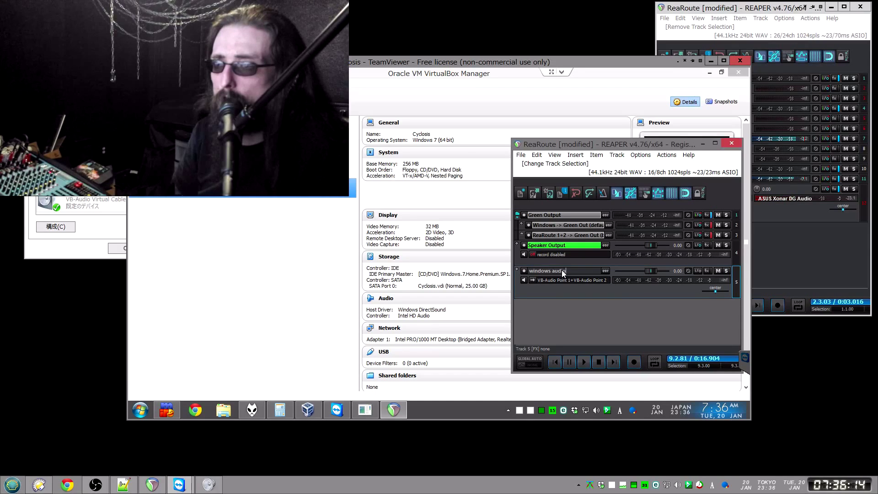
key(Return)
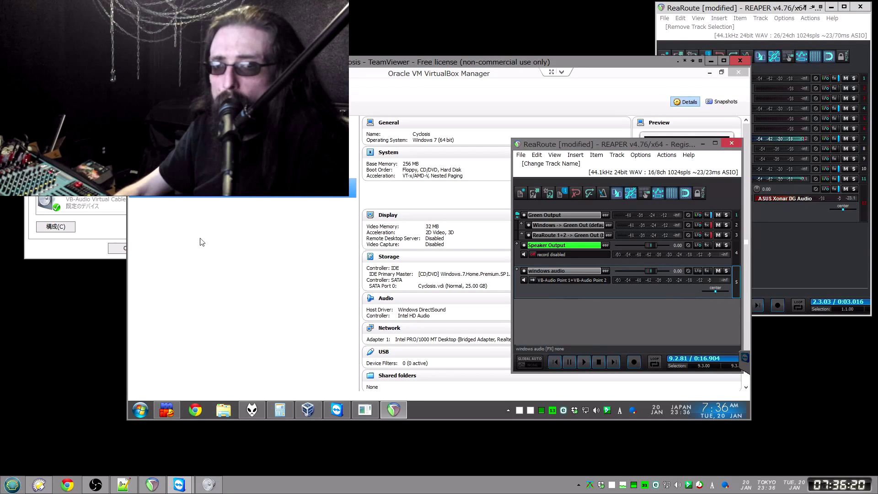
- Compare the VB-Audio Virtual Cable and VB-Audio VoiceMeeter VAIO playback devices with the windows audio track's input
click(37, 205)
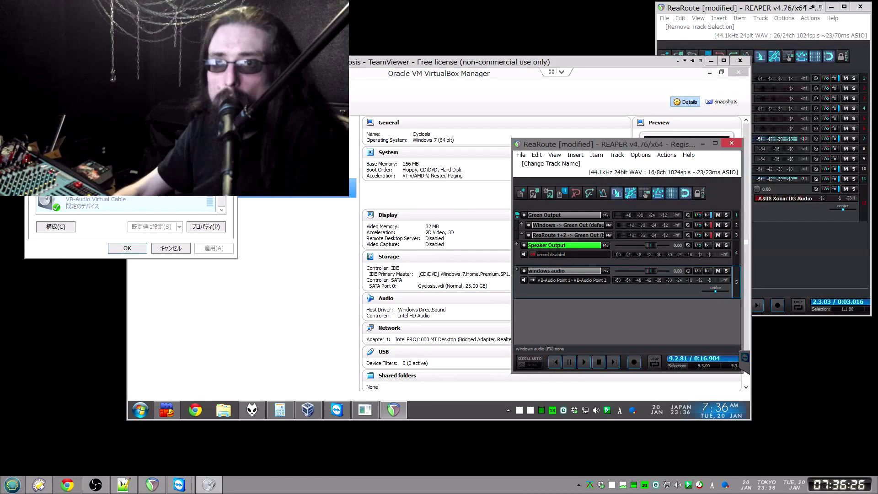
click(43, 190)
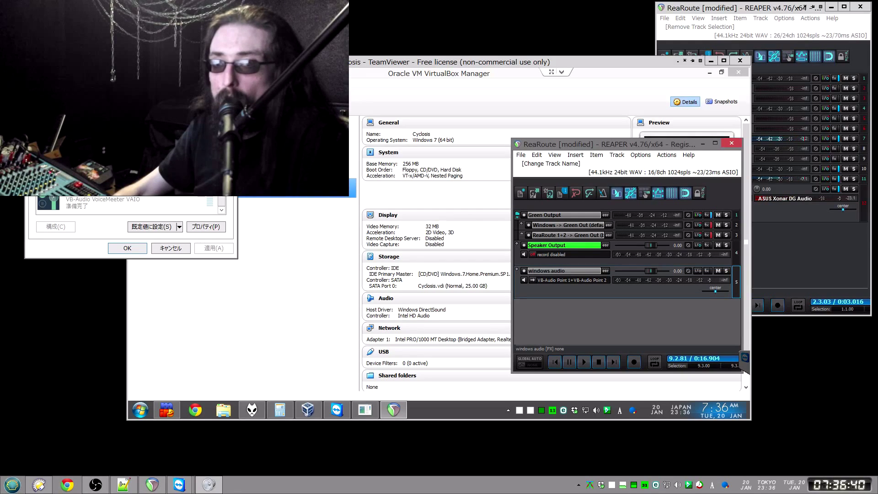
click(558, 279)
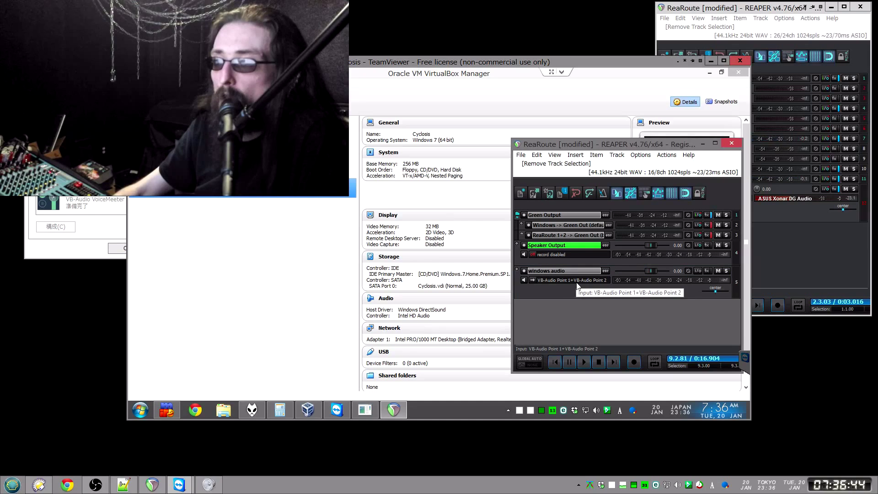
- Add a send from the windows audio track to track 4, Speaker Output
right_click(698, 272)
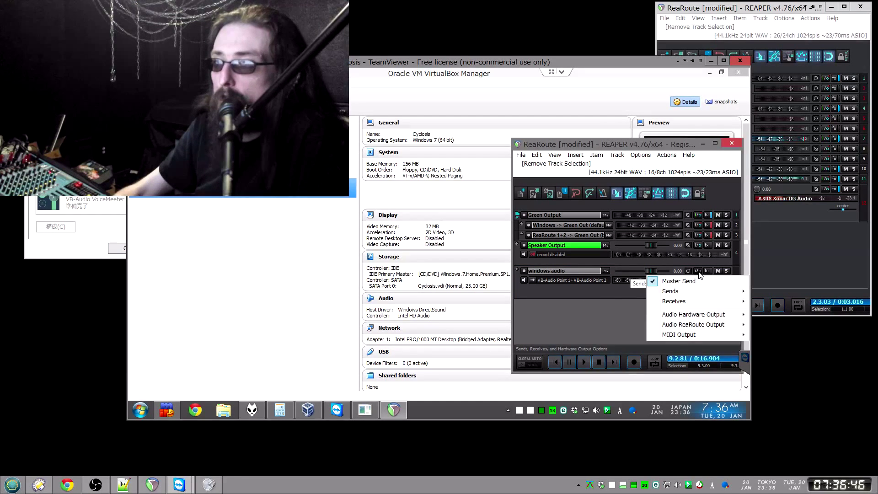
mouse_move(691, 294)
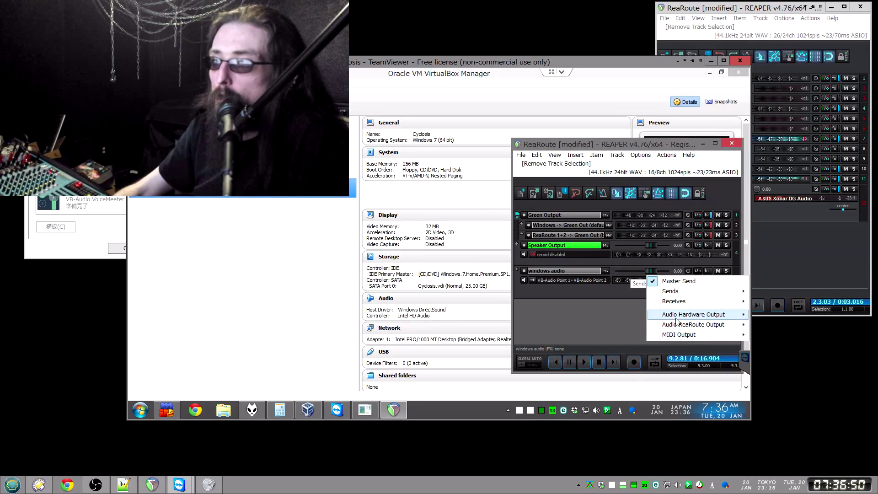
mouse_move(682, 314)
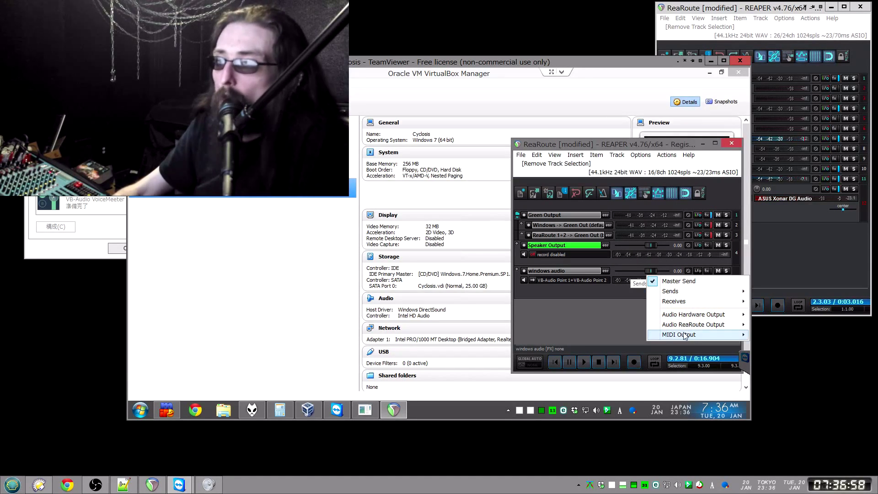
mouse_move(685, 335)
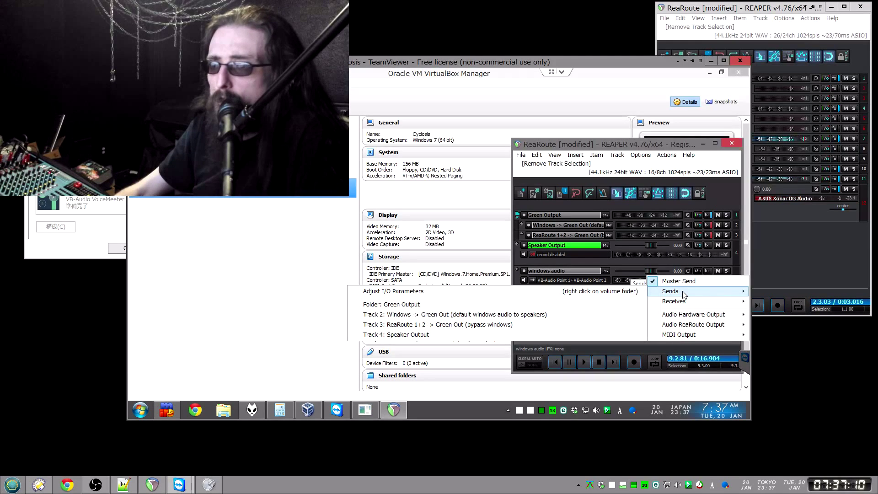
click(424, 335)
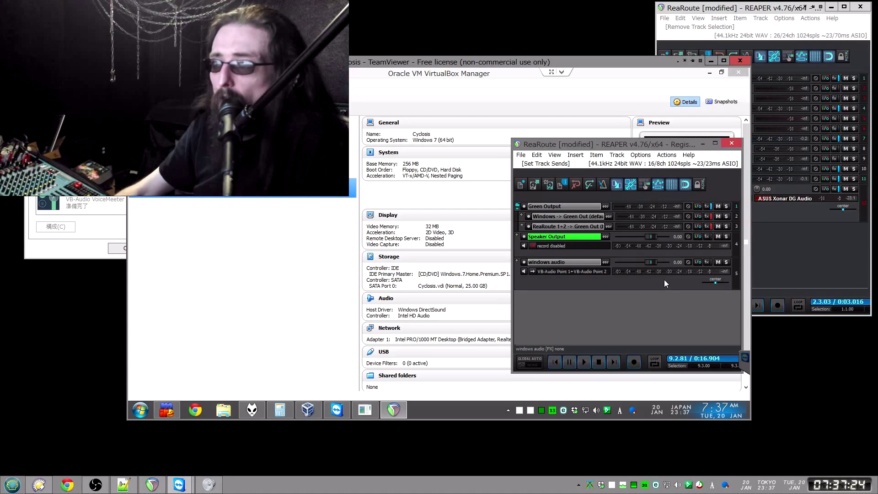
- Arm the windows audio track for recording and turn on its record monitoring
click(524, 262)
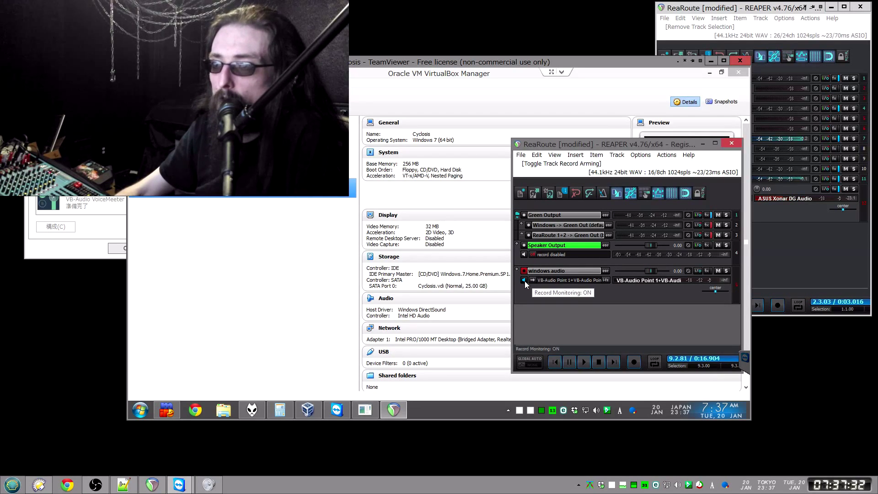
click(524, 281)
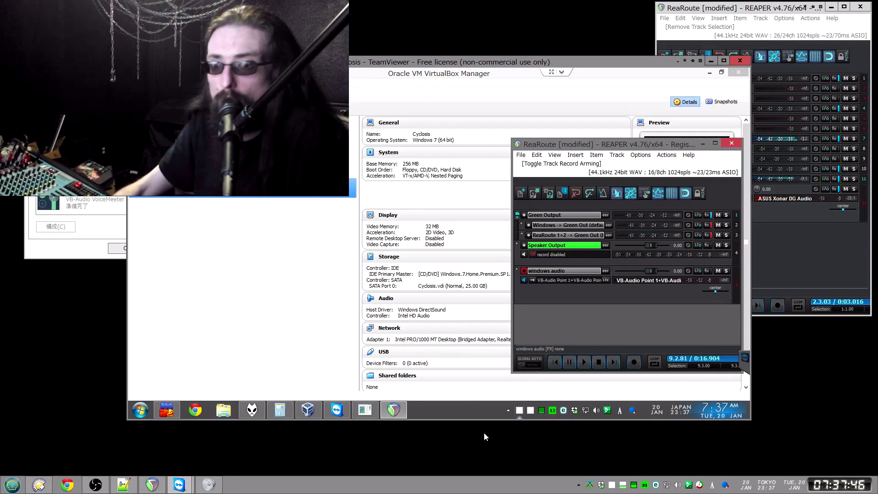
click(651, 303)
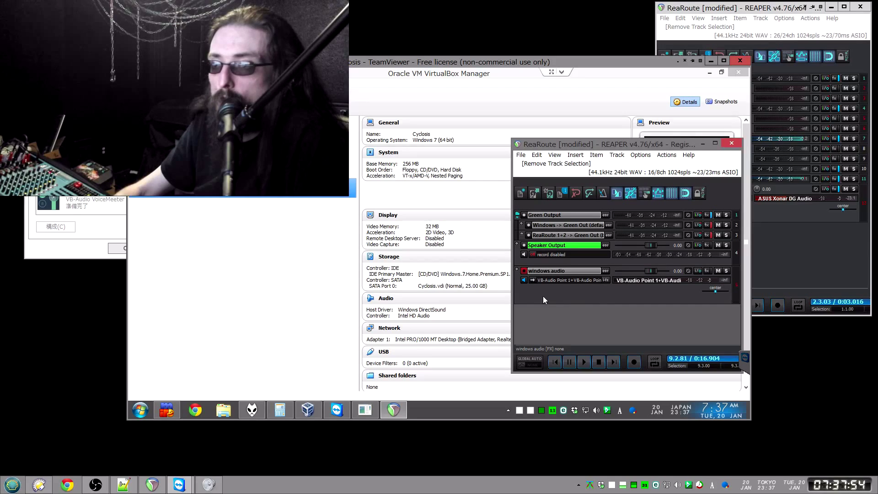
- Compare the VB-Audio Virtual Cable and VB-Audio VoiceMeeter VAIO playback devices with the windows audio track's input setting
click(603, 299)
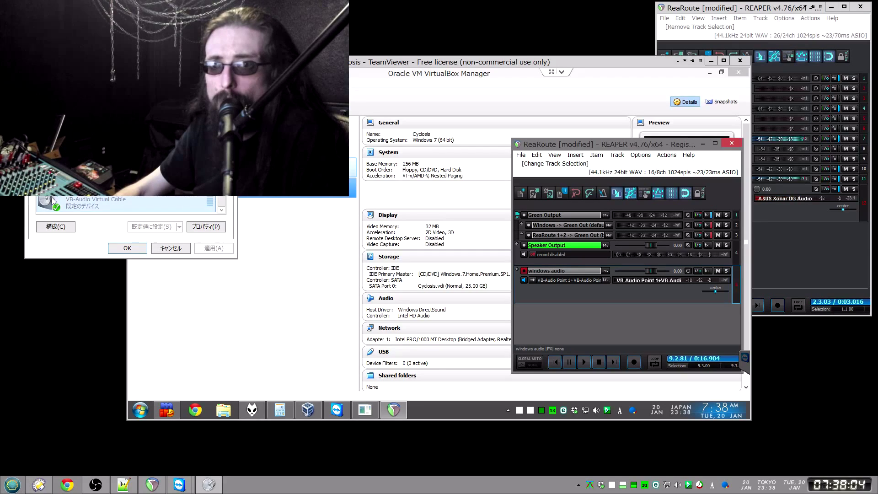
scroll(73, 202, down, 2)
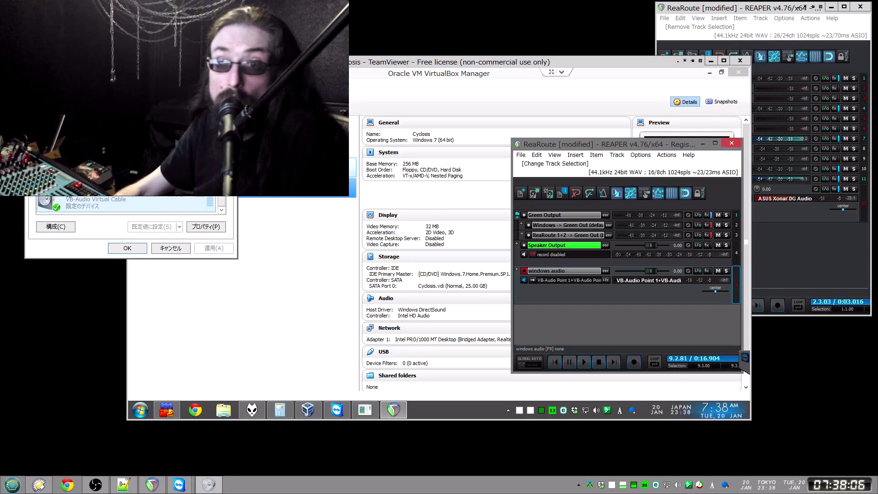
click(73, 202)
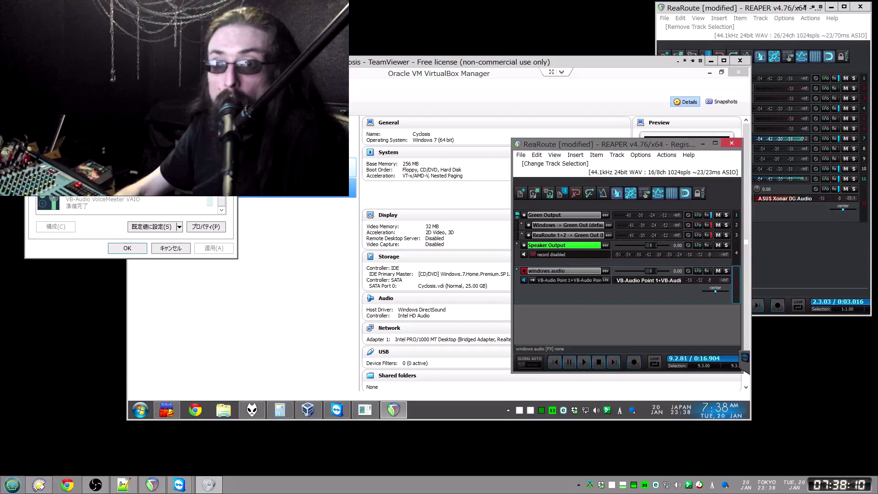
click(567, 279)
click(567, 301)
click(554, 295)
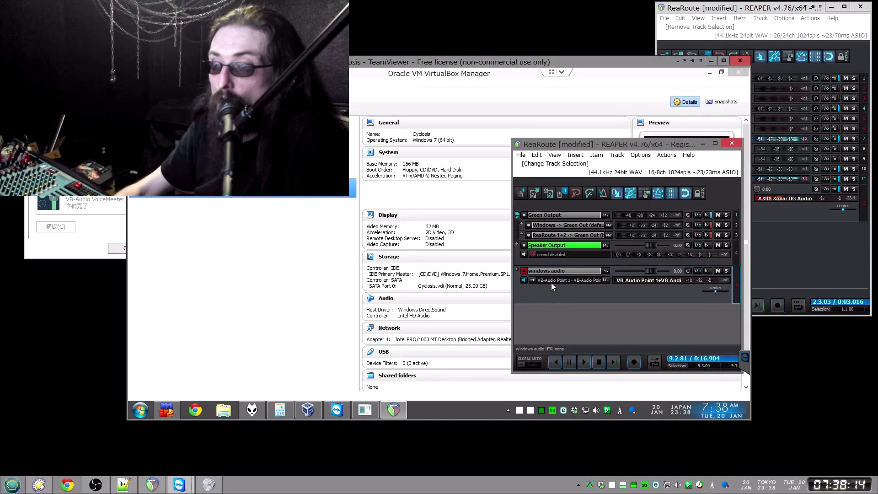
- Check the windows audio track's sends and the Speaker Output track's audio hardware output
right_click(699, 271)
mouse_move(674, 296)
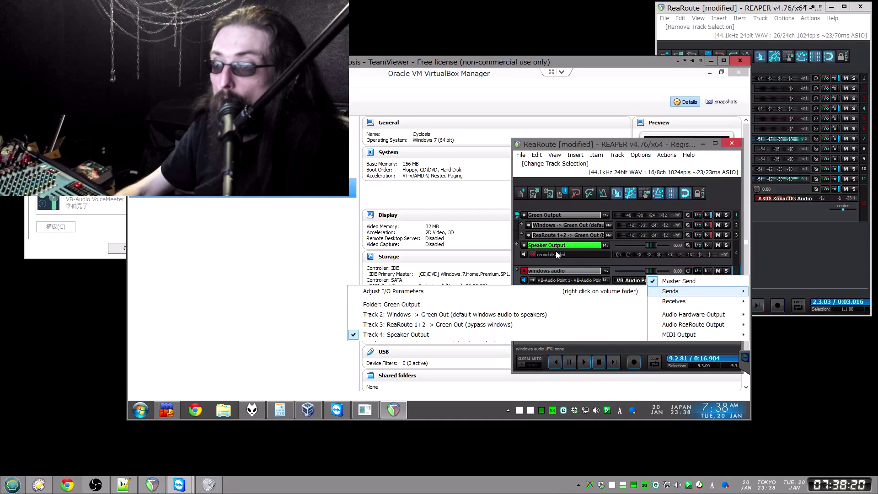
click(577, 262)
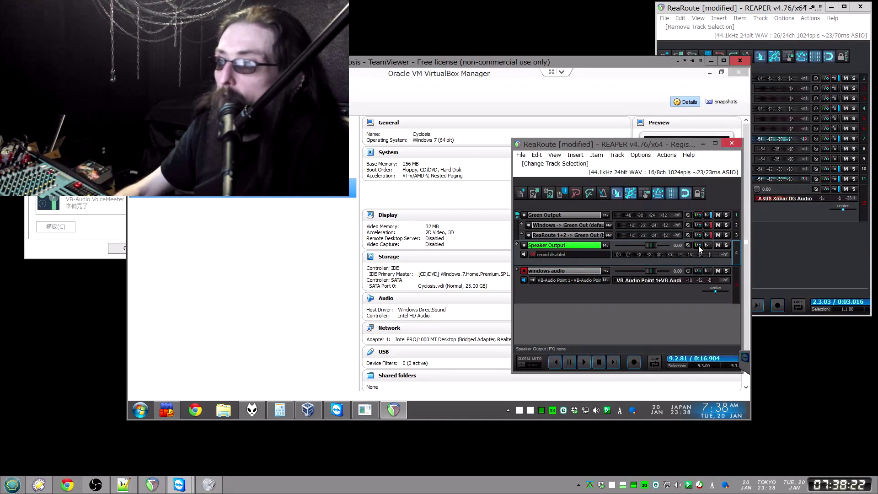
right_click(698, 245)
mouse_move(681, 275)
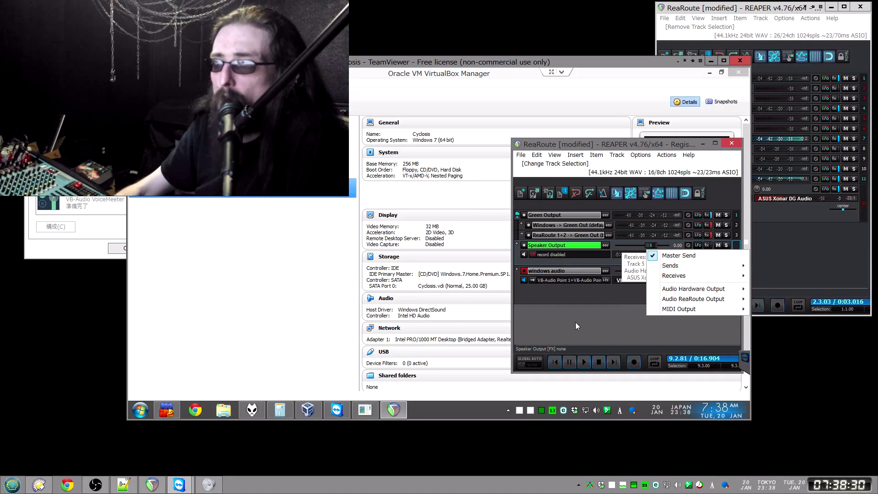
click(607, 327)
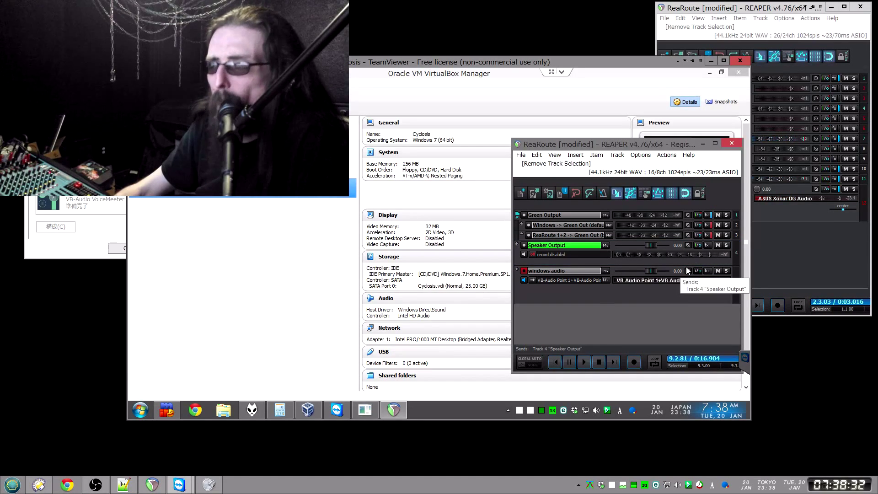
right_click(698, 245)
mouse_move(675, 290)
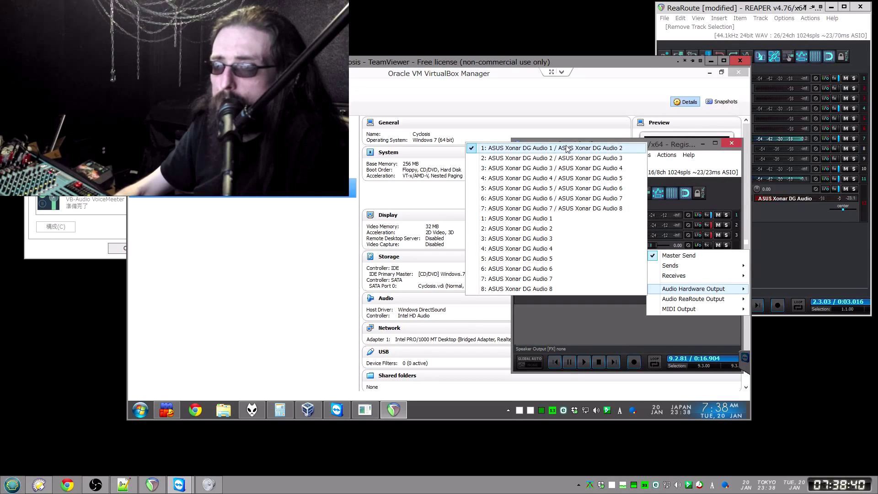
click(598, 325)
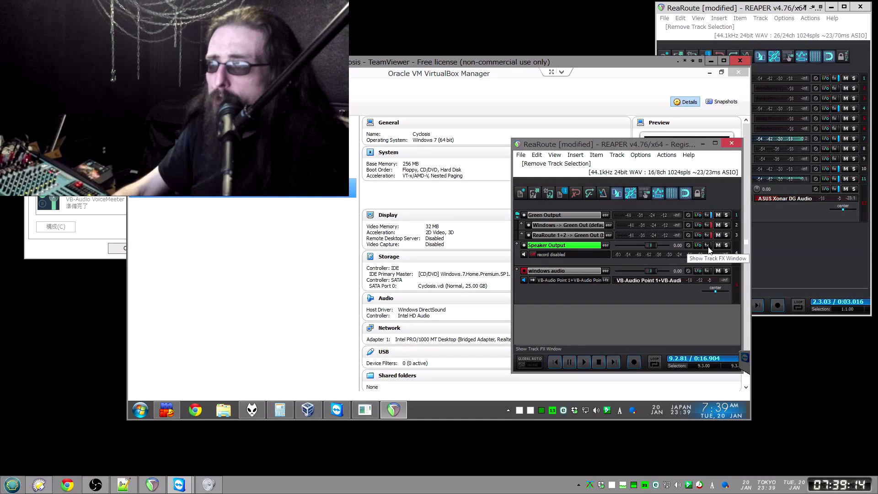
- Duplicate the windows audio track directly below the original
click(599, 292)
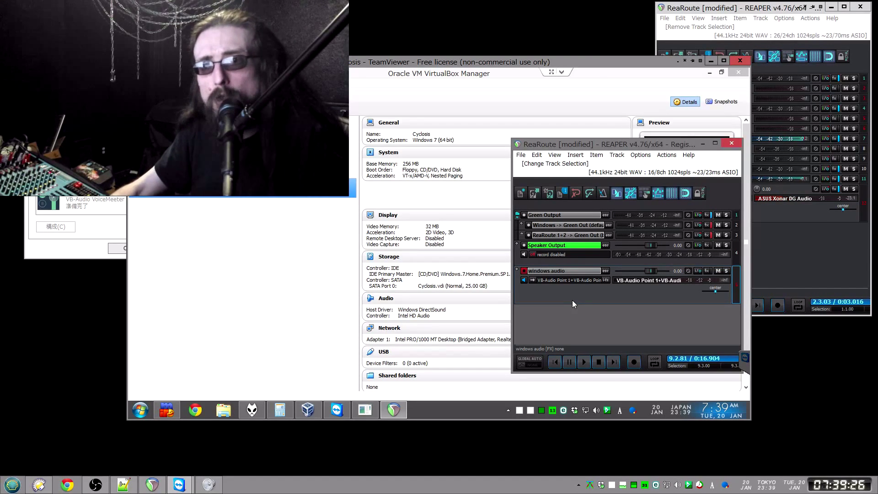
click(571, 314)
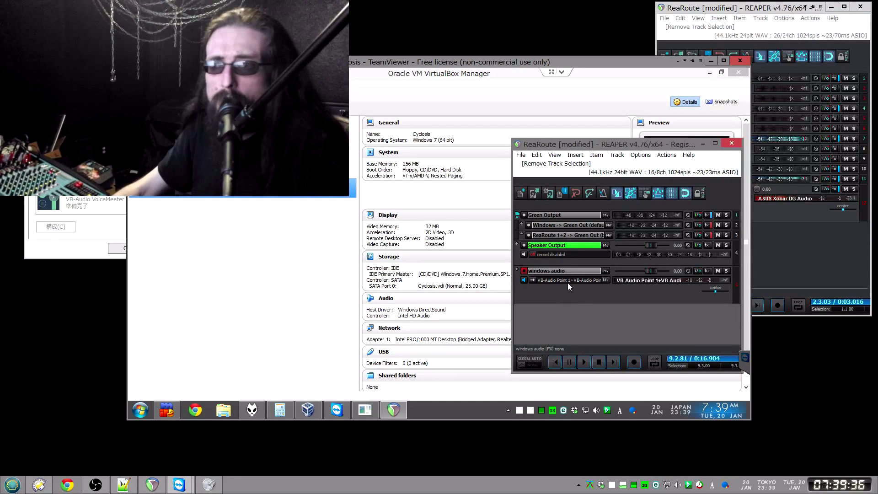
right_click(586, 312)
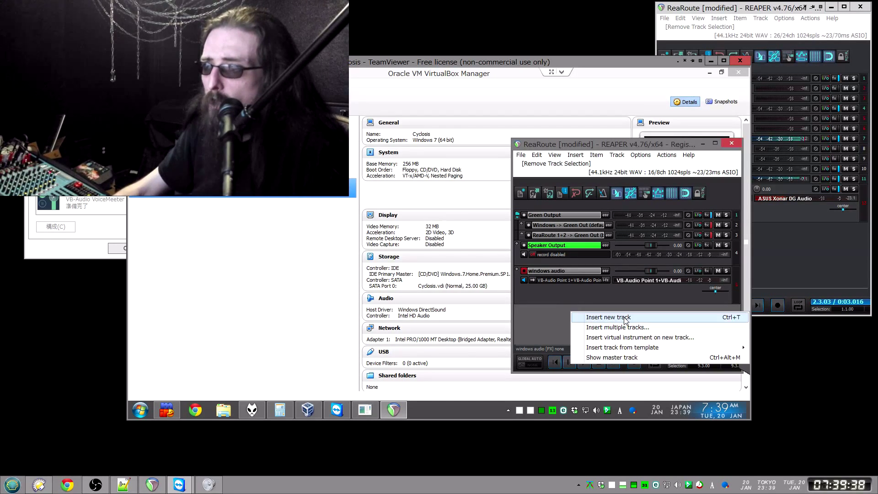
click(561, 300)
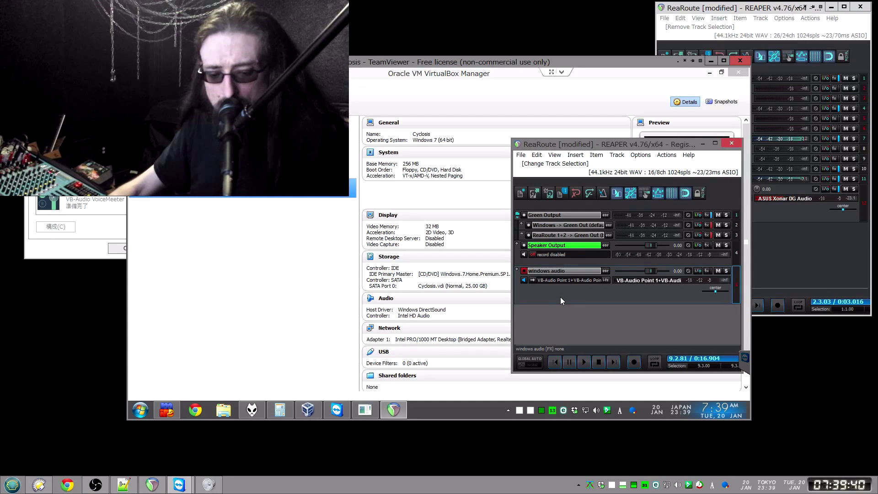
key(ctrl+v)
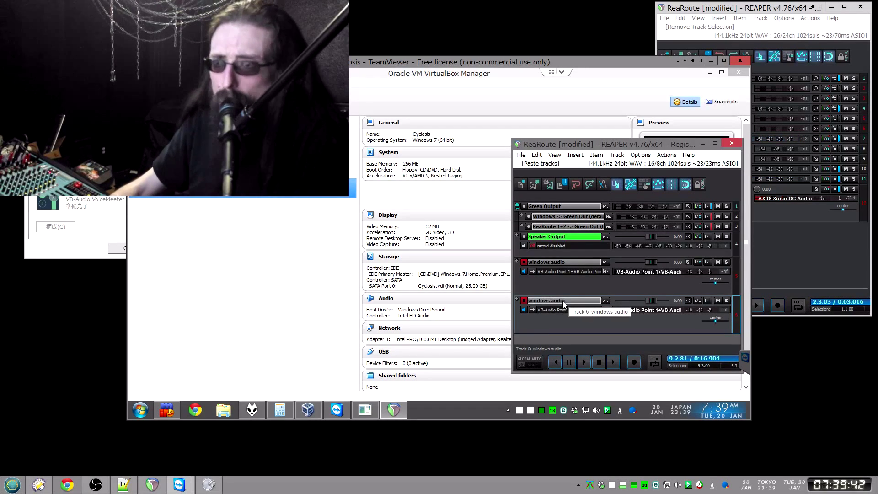
- Rename the duplicated windows audio track "rearoute 1&2"
double_click(562, 301)
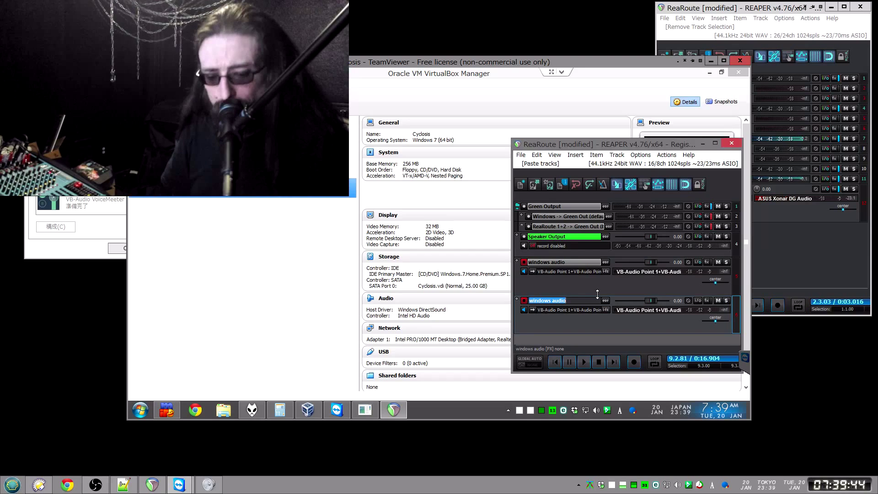
text(rearoute 1&)
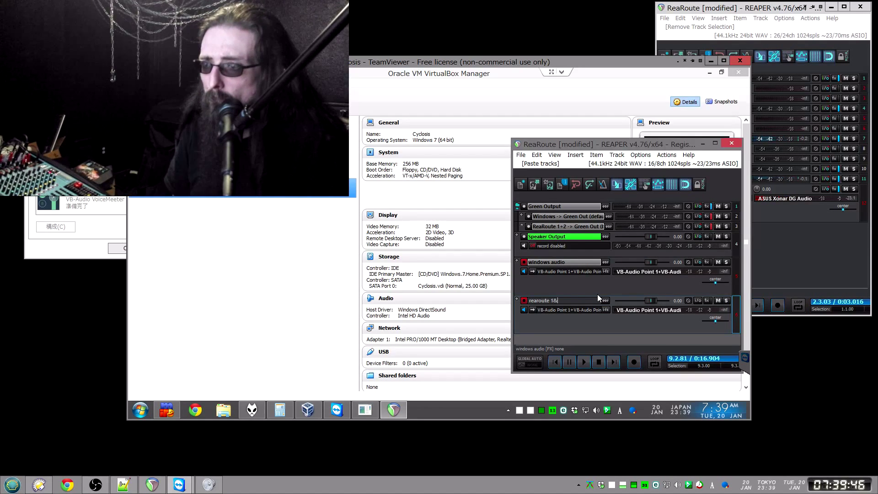
text(2)
key(Return)
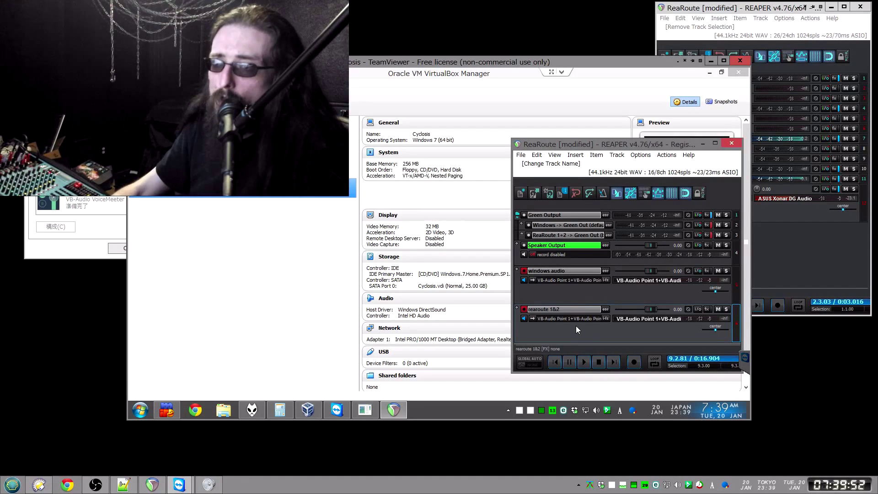
- Set the rearoute 1&2 track's stereo input to ReaRoute 1 / ReaRoute 2
click(565, 318)
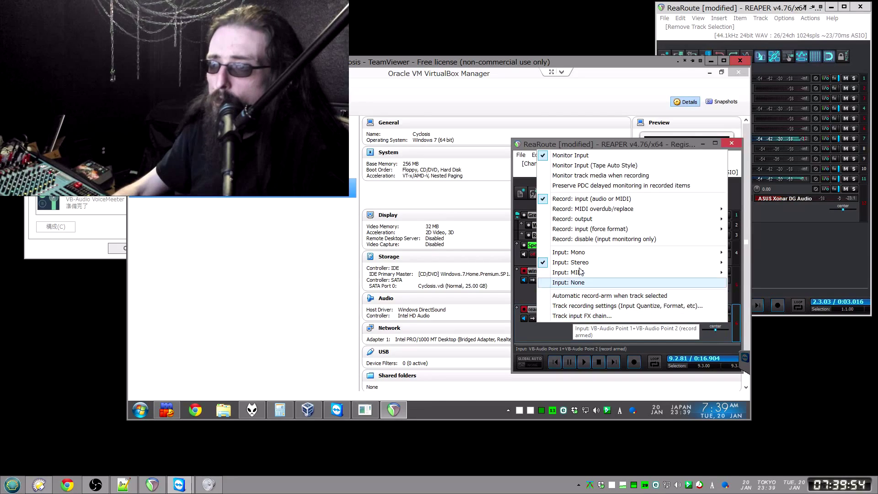
mouse_move(569, 263)
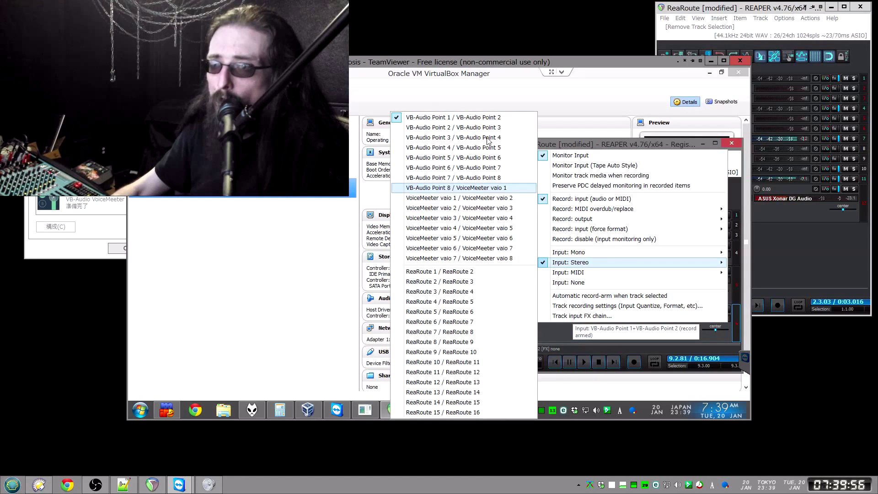
click(439, 272)
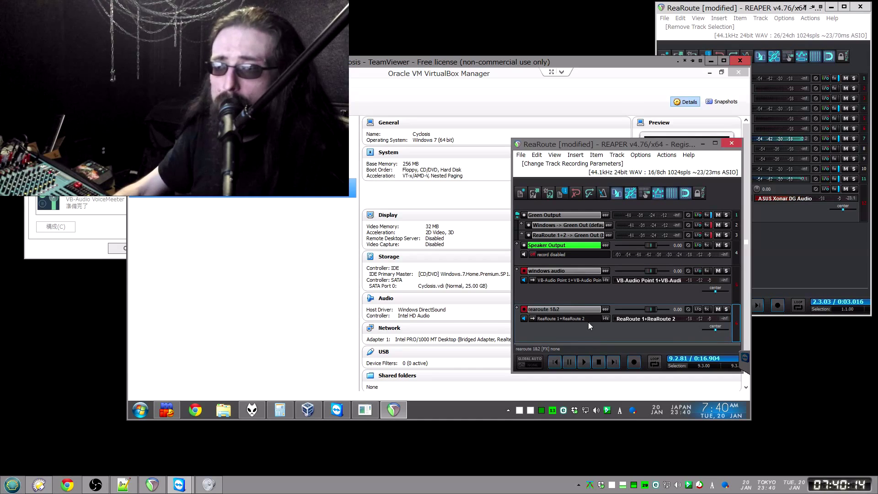
- Add a send from the rearoute 1&2 track to track 4, Speaker Output
right_click(696, 311)
mouse_move(680, 334)
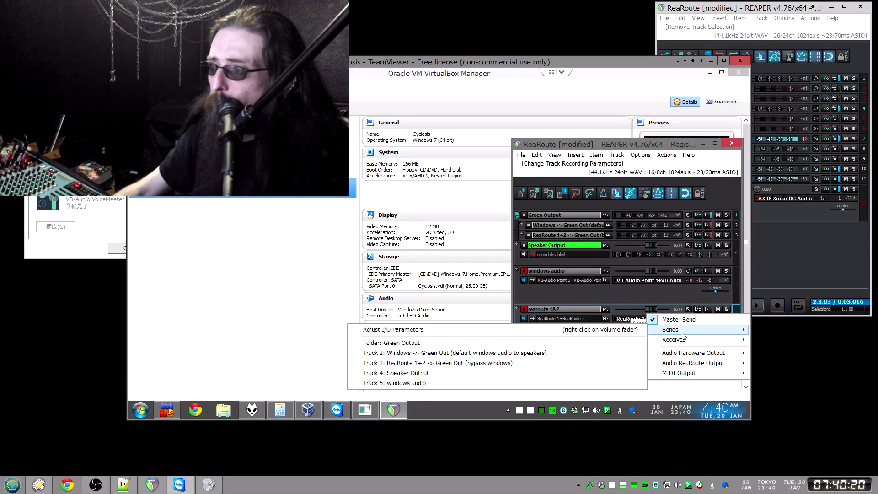
click(402, 374)
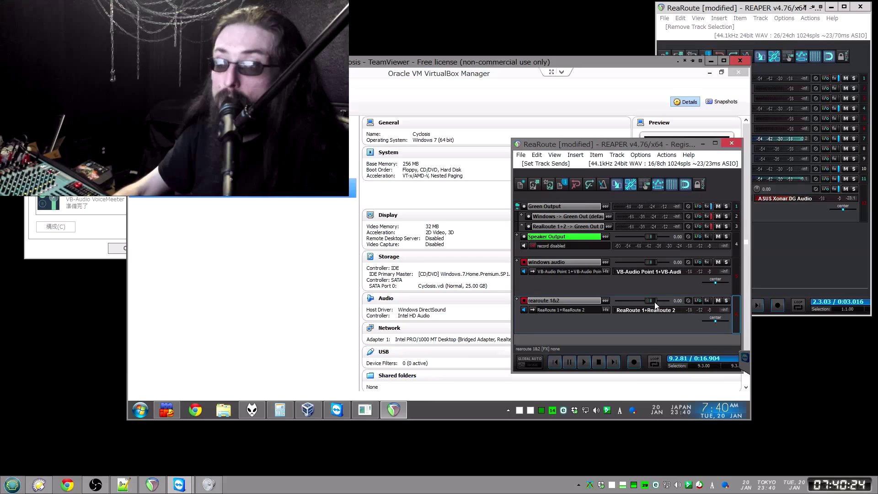
- Check the windows audio track's receives and sends against the rearoute 1&2 track's routing
click(699, 262)
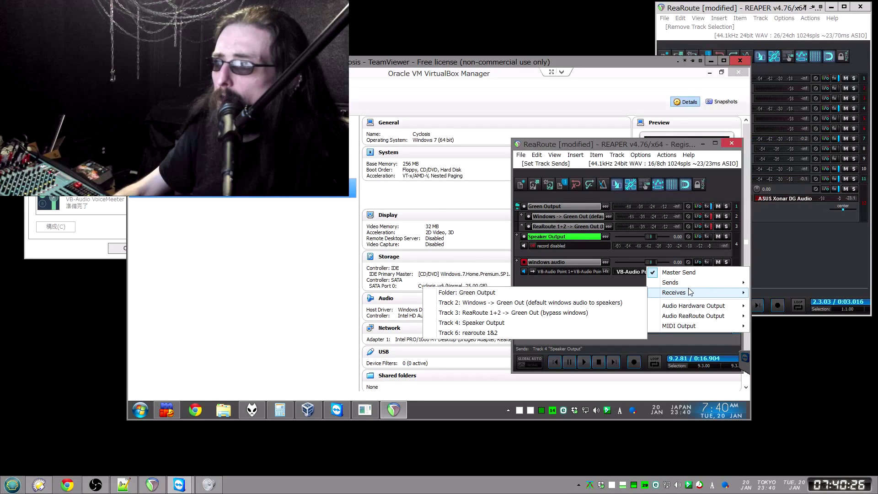
mouse_move(685, 285)
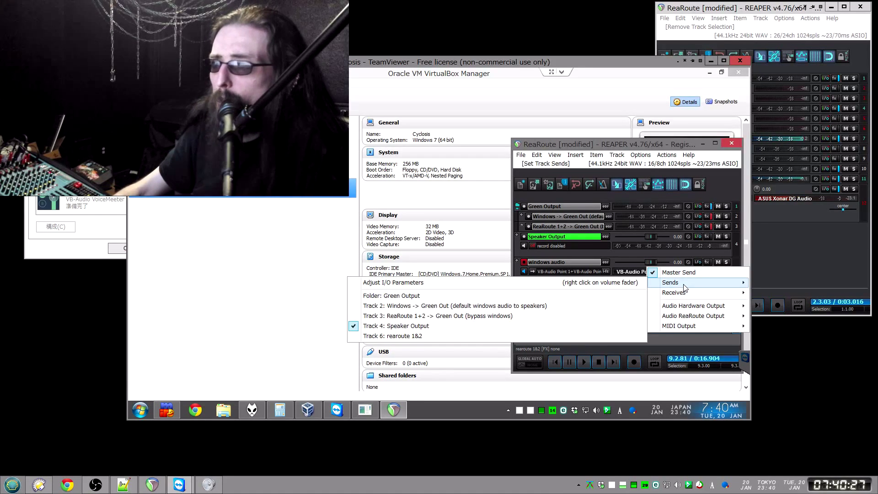
click(668, 340)
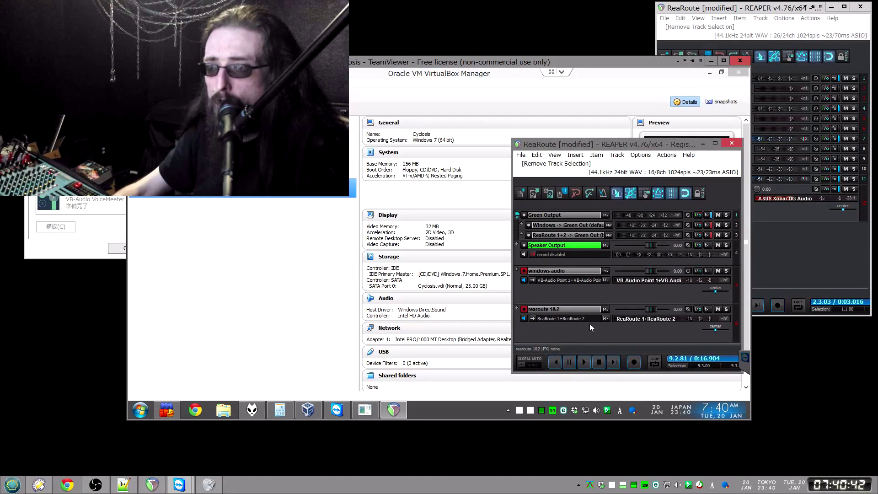
click(565, 327)
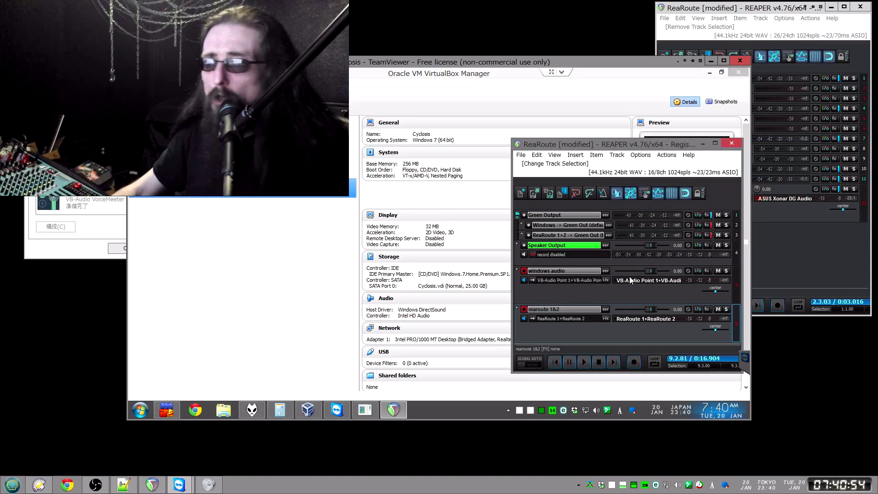
- Launch Traktor 2 on the local computer, outside the TeamViewer session
key(super)
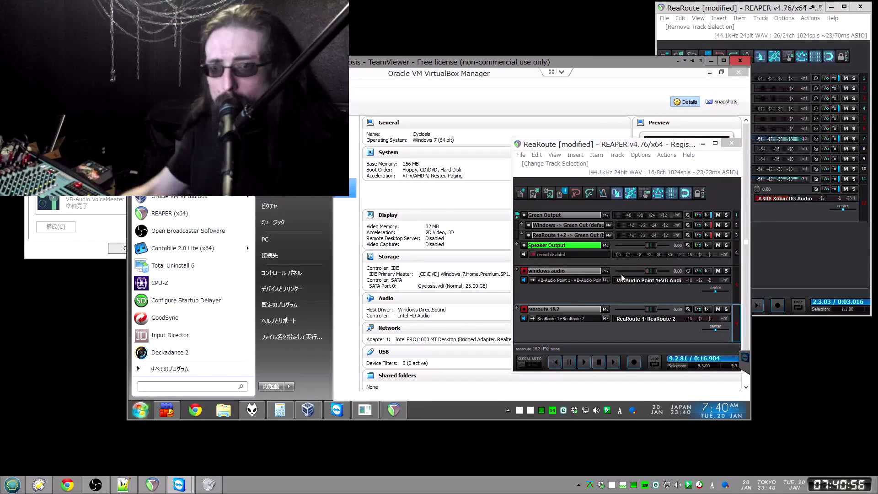
key(Escape)
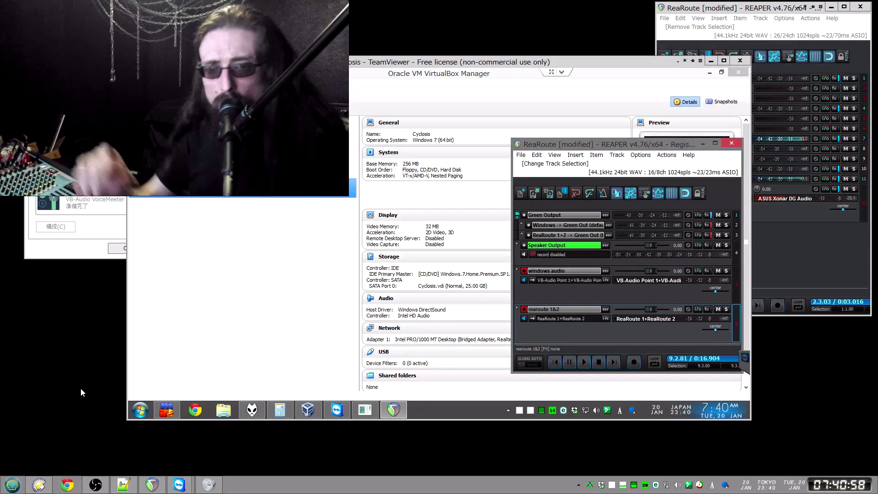
key(super)
text(trak)
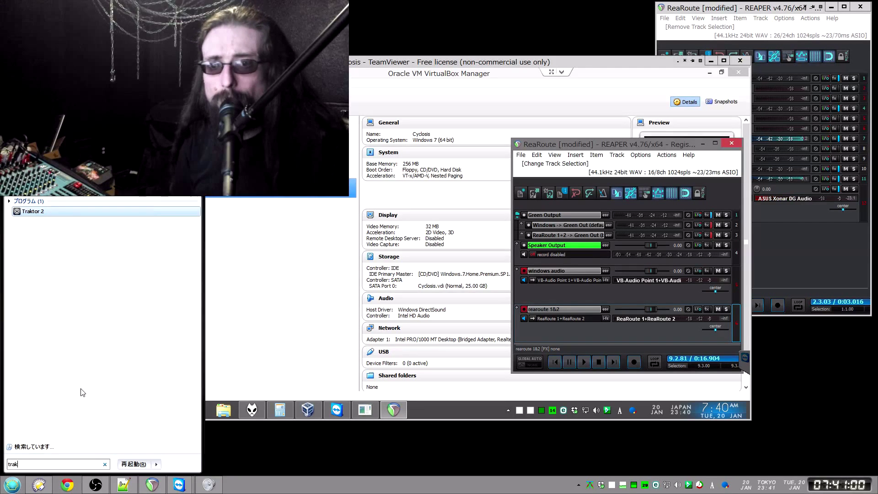
key(Return)
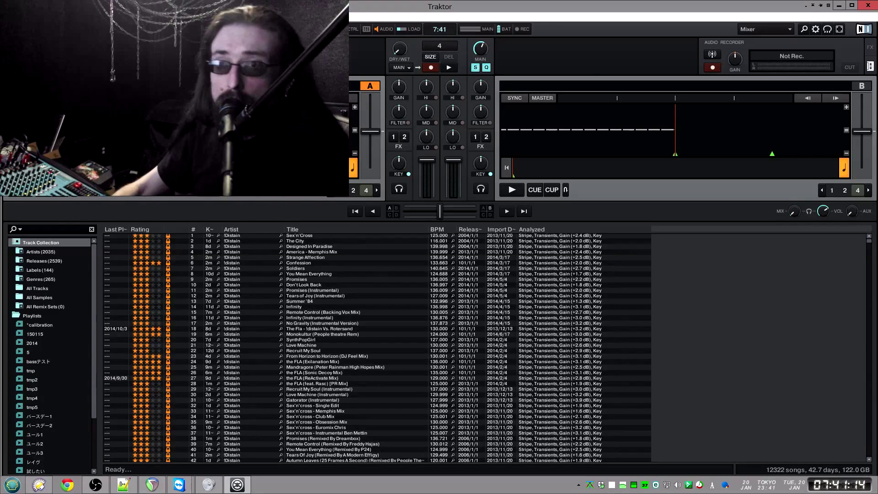
- Examine the available ReaRoute channels in Traktor's preferences and close the preferences
click(815, 30)
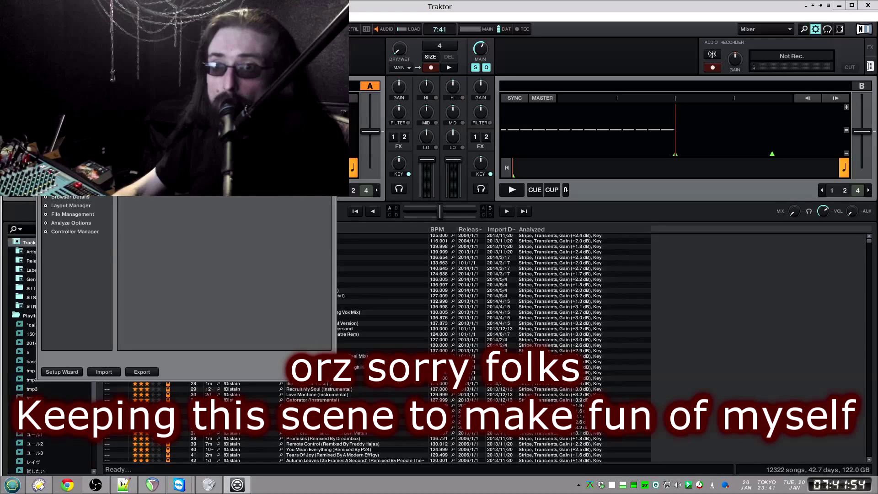
click(229, 94)
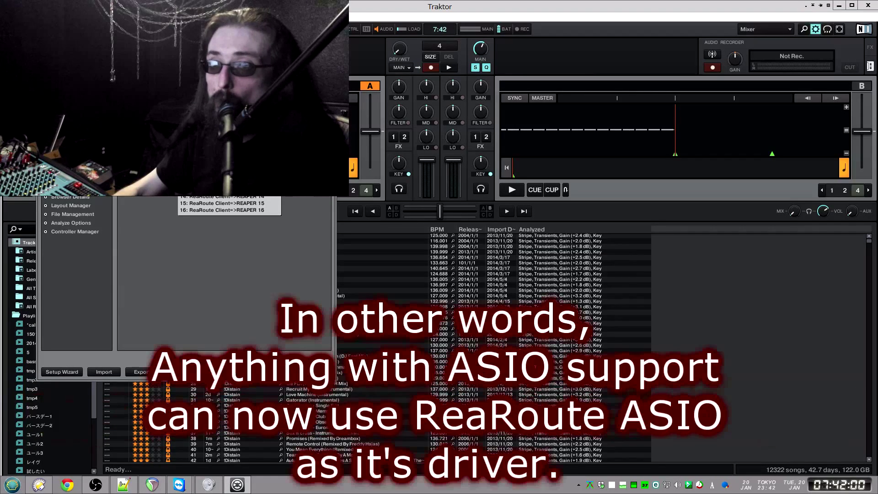
key(Return)
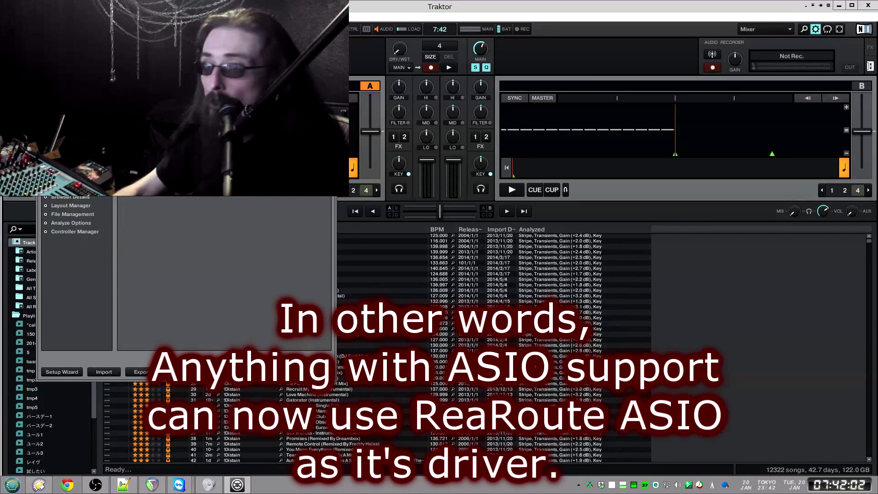
key(Escape)
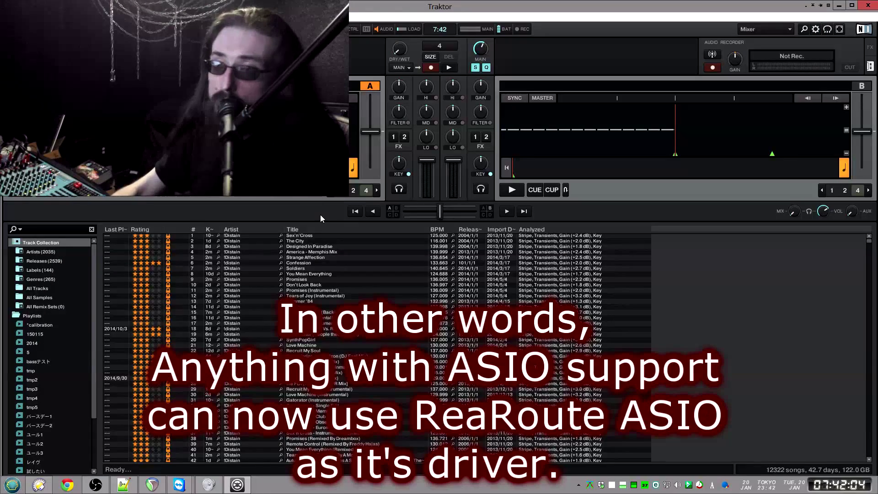
- Close Traktor and review the Out 1, Out 2 and out 3 folder tracks in the local REAPER project
click(868, 5)
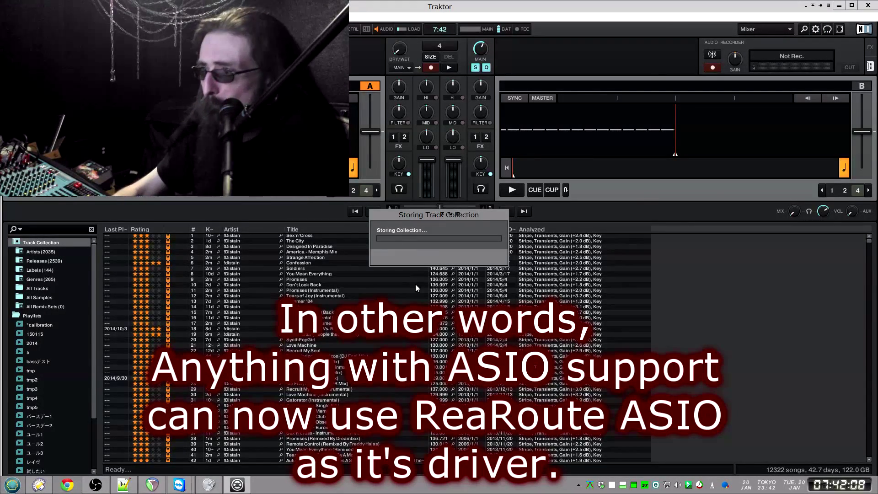
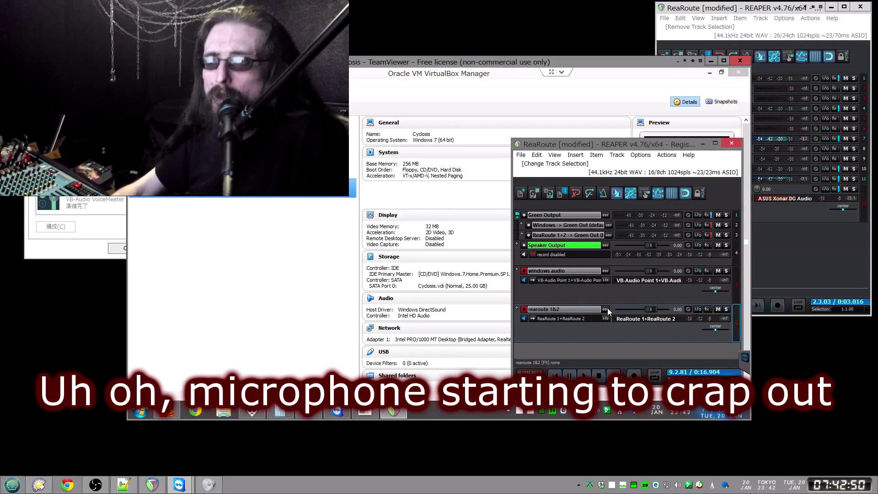
click(820, 251)
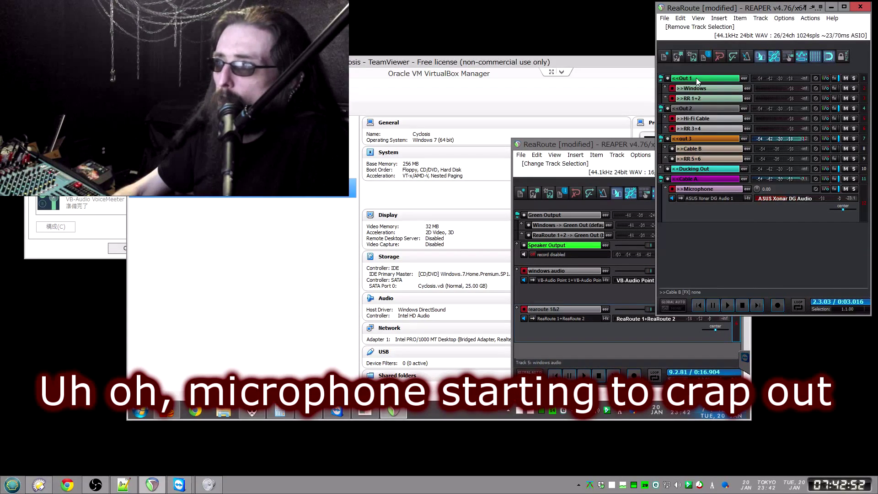
click(683, 108)
click(696, 136)
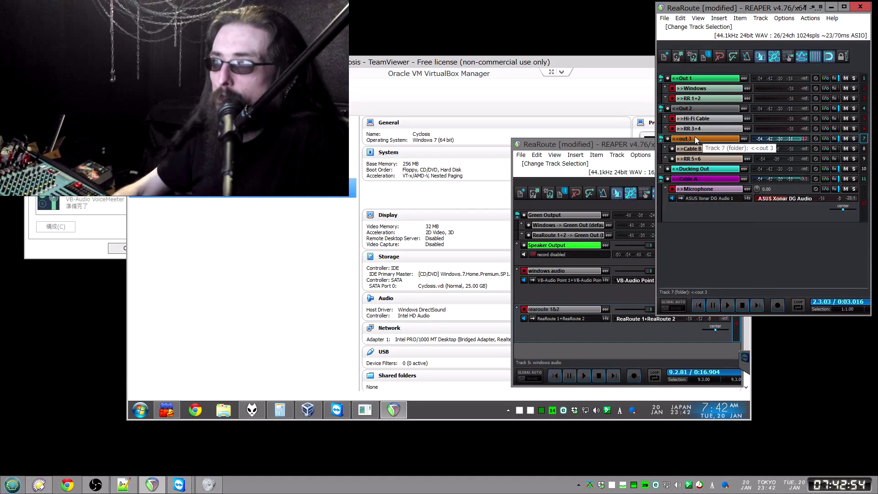
click(602, 143)
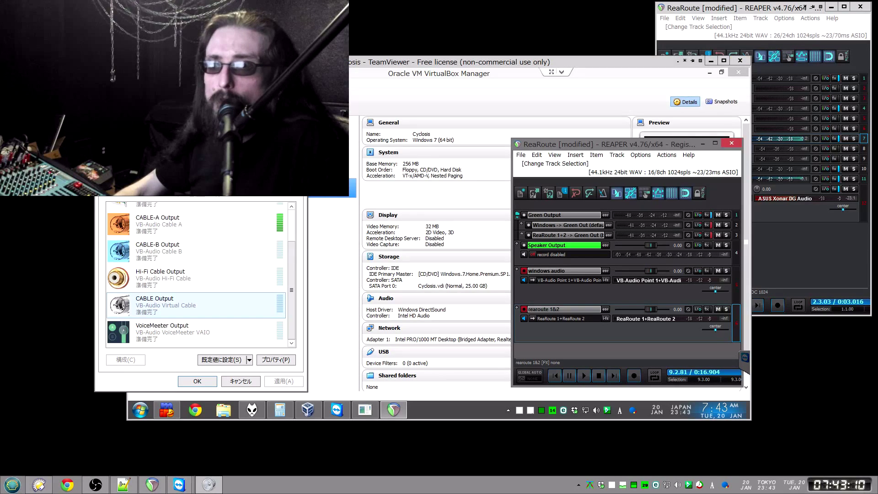
- Look over the VB-Audio cable outputs among the recording devices in the local Windows sound settings
drag(218, 166, 396, 209)
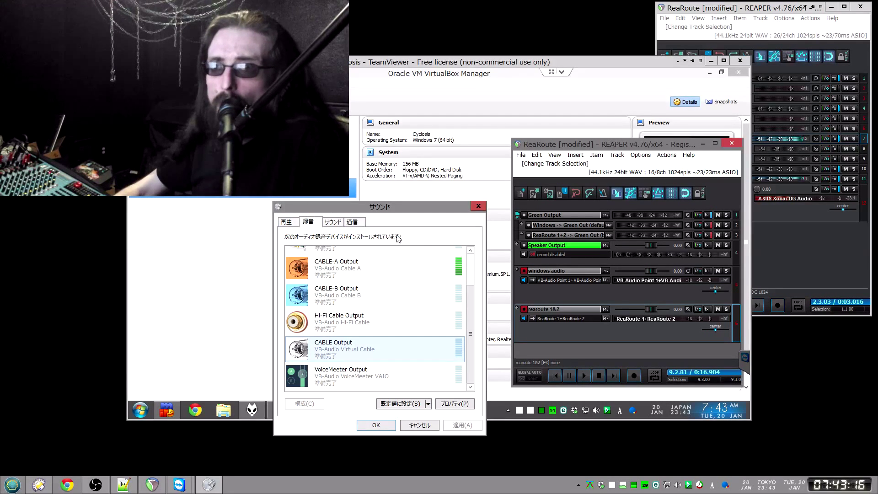
drag(331, 209, 396, 229)
drag(452, 231, 534, 235)
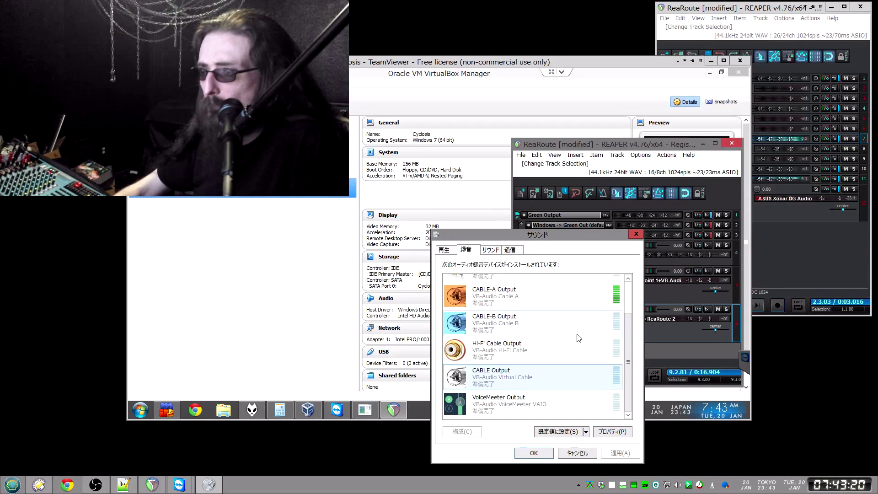
drag(631, 338, 631, 307)
scroll(630, 307, down, 2)
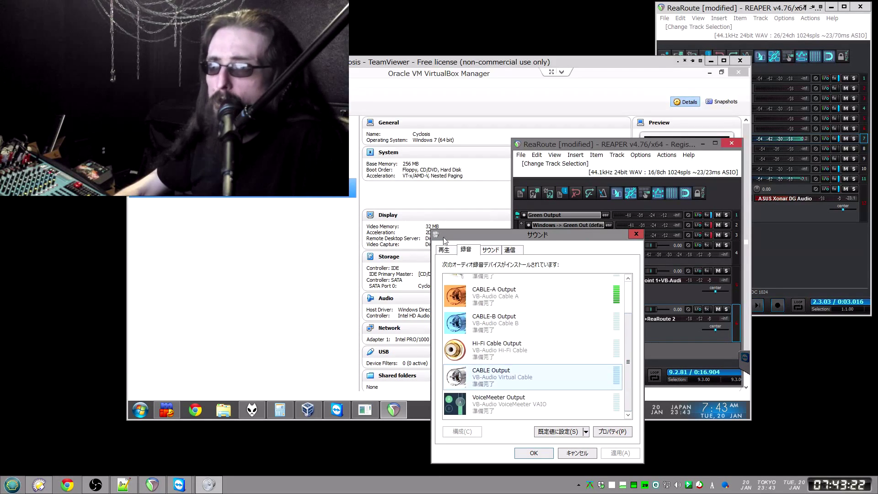
- Check the default format of the CABLE Input playback device and dismiss its properties without changes
click(445, 251)
click(522, 382)
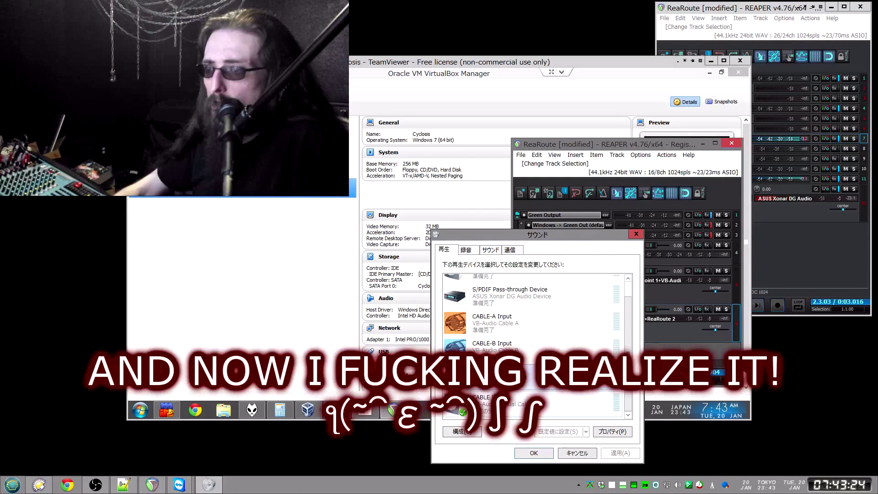
double_click(521, 405)
click(481, 260)
click(502, 259)
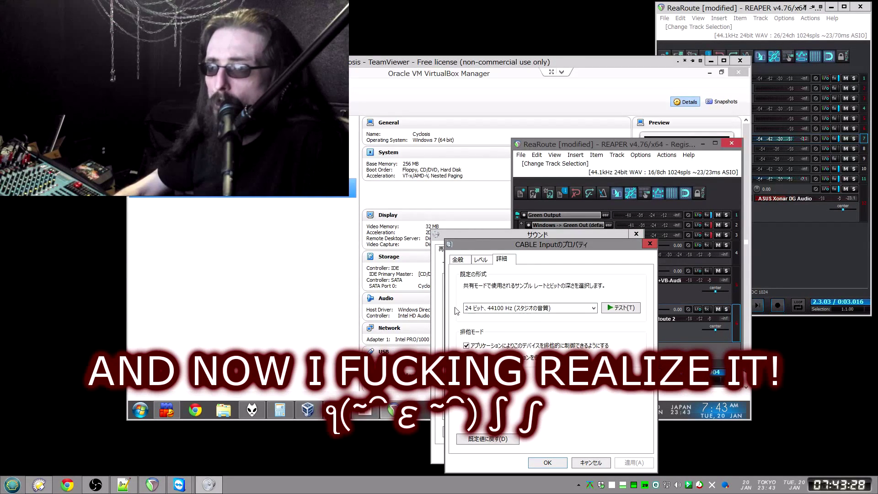
click(591, 463)
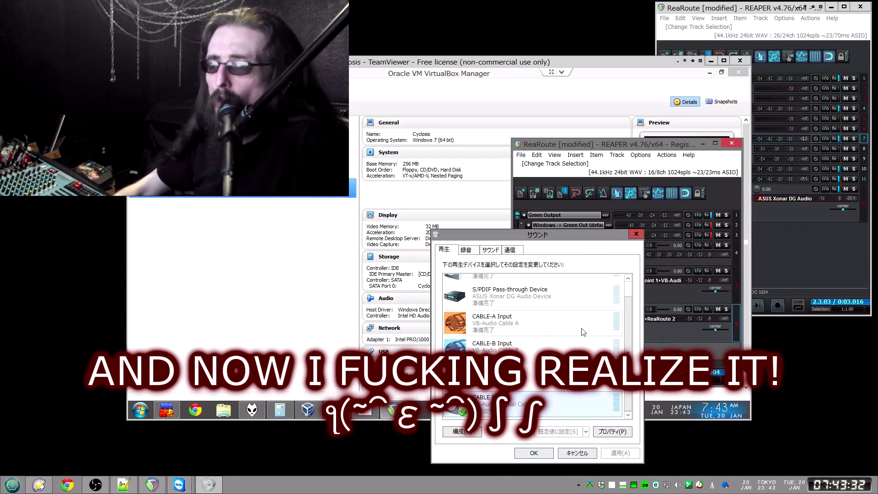
- Turn on the display of disabled playback devices, select CABLE Input and accept the sound settings
drag(633, 343, 631, 320)
scroll(549, 357, down, 1)
right_click(485, 394)
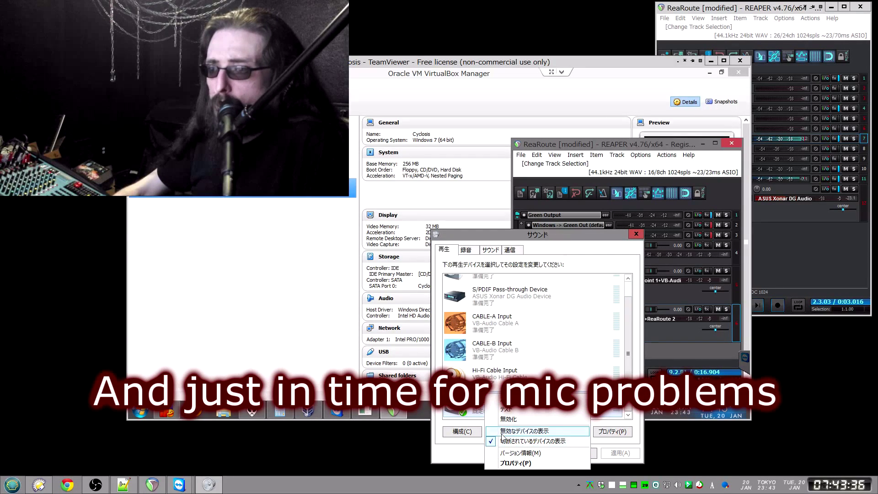
click(561, 432)
scroll(627, 362, up, 1)
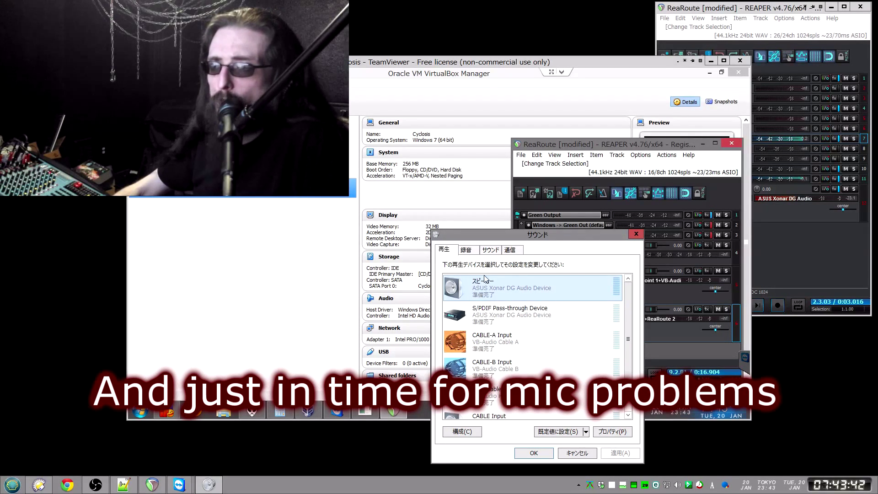
scroll(501, 293, down, 1)
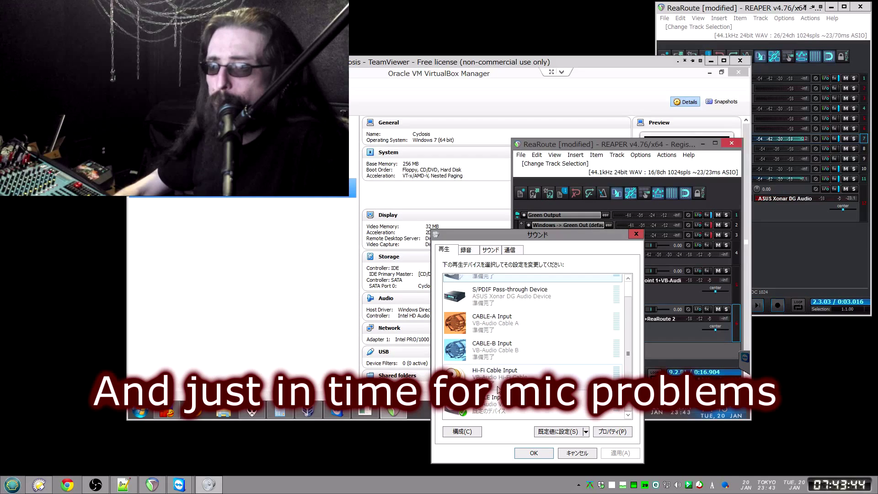
click(486, 401)
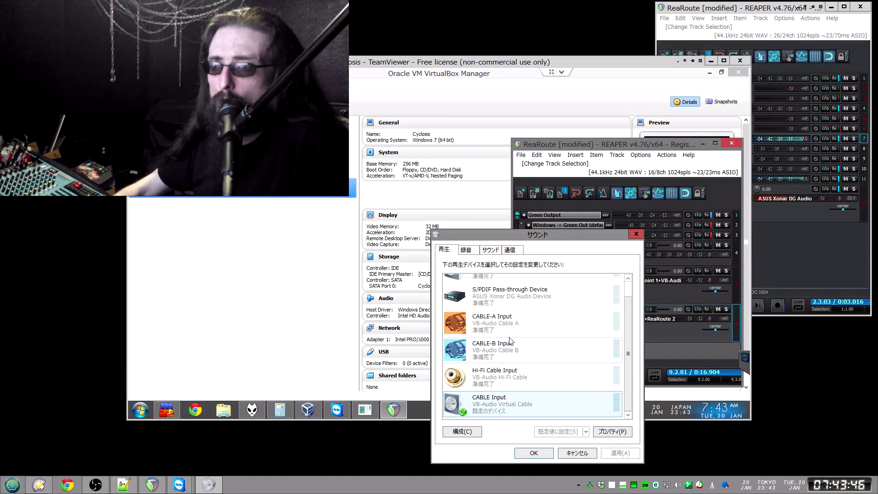
drag(560, 236, 154, 224)
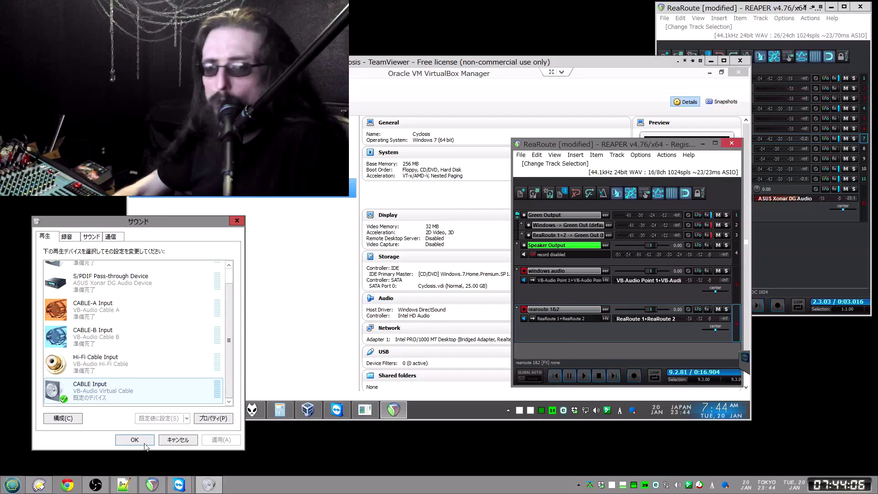
click(129, 440)
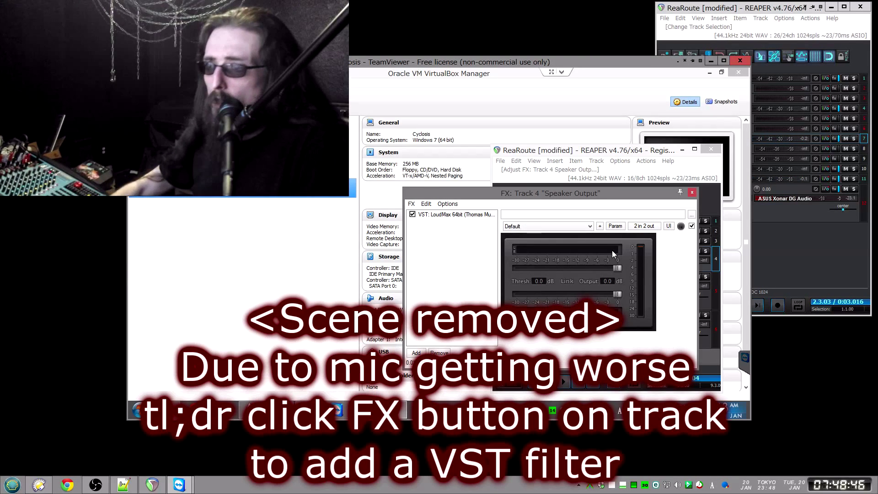
- Set LoudMax on the Speaker Output track to a -7.2 dB threshold and 0.0 dB output, and close the TeamViewer session
drag(618, 269, 593, 267)
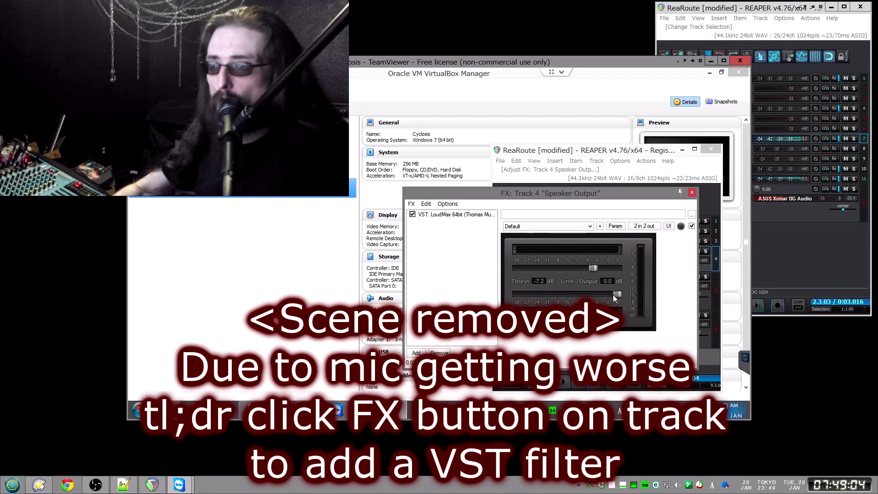
drag(600, 293, 616, 293)
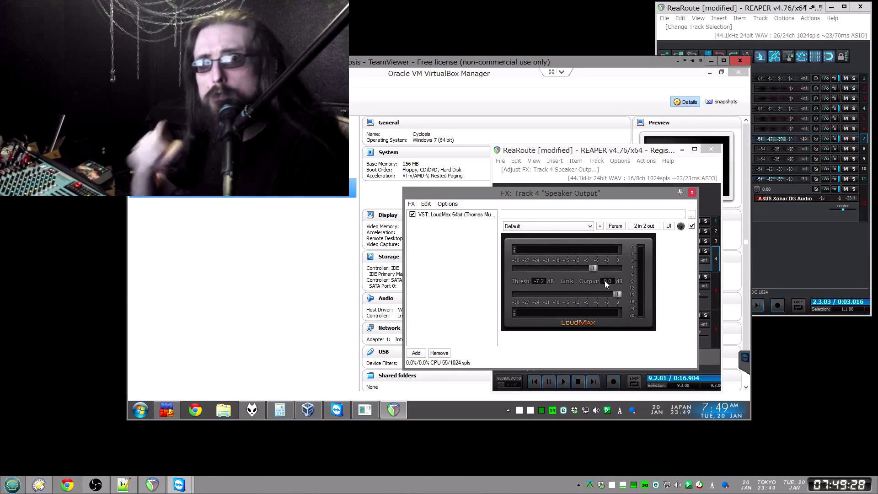
click(692, 192)
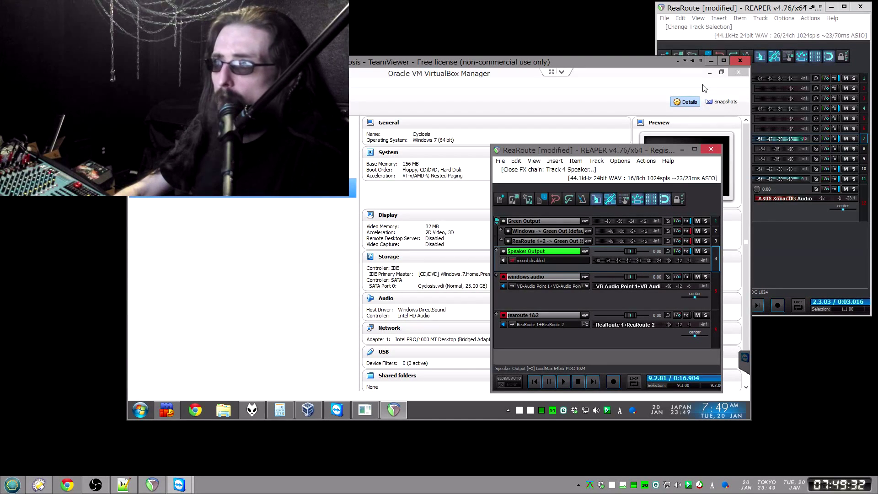
click(740, 61)
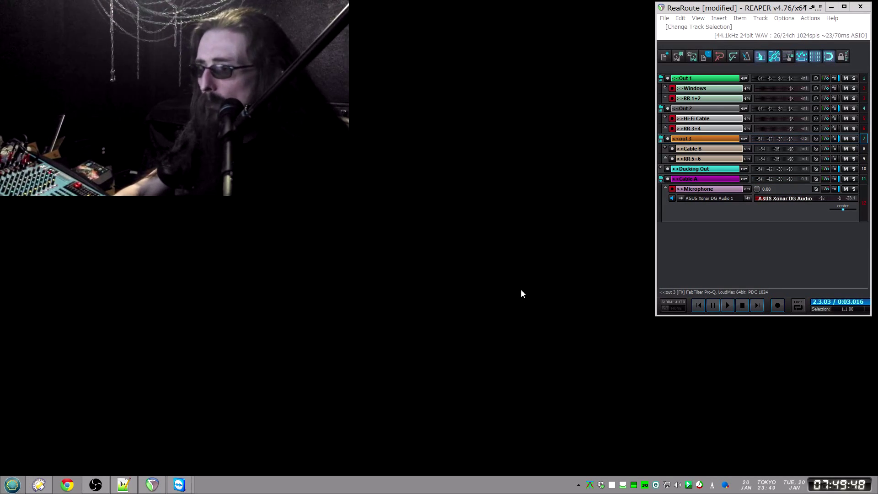
- Switch to Chrome and search YouTube for "ebm"
click(68, 486)
click(536, 28)
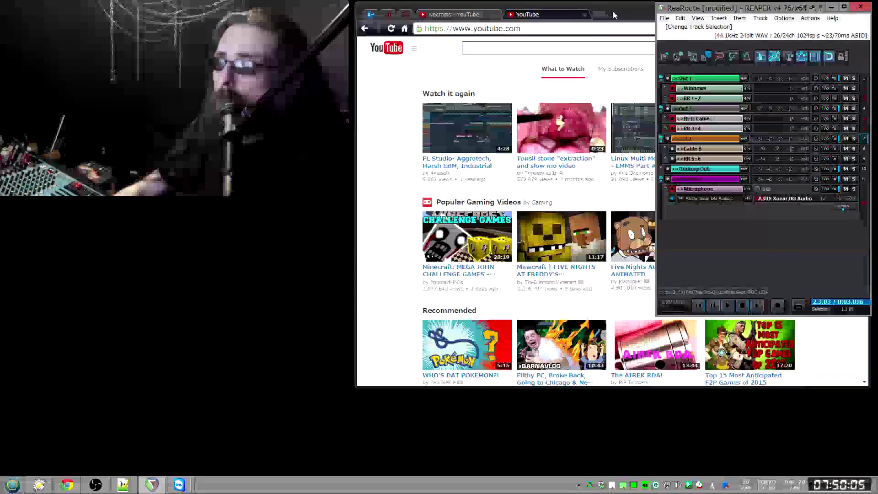
drag(612, 11, 640, 97)
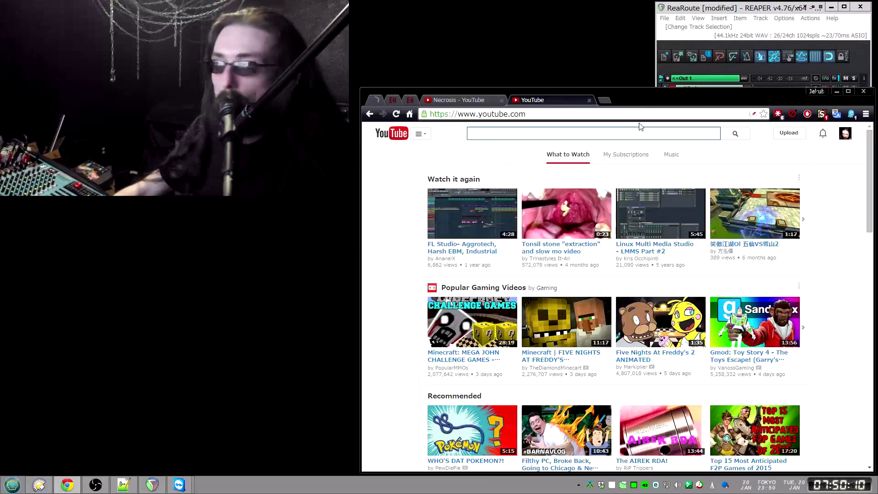
scroll(643, 192, down, 3)
scroll(647, 222, up, 3)
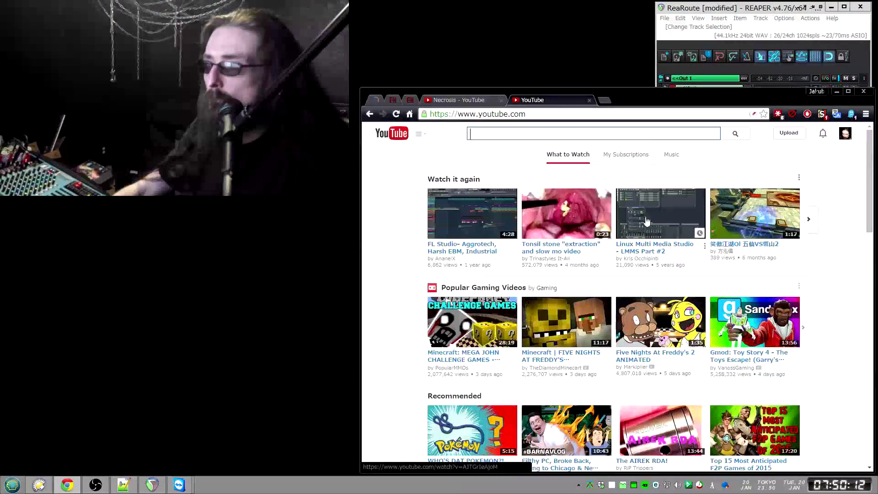
text(eb)
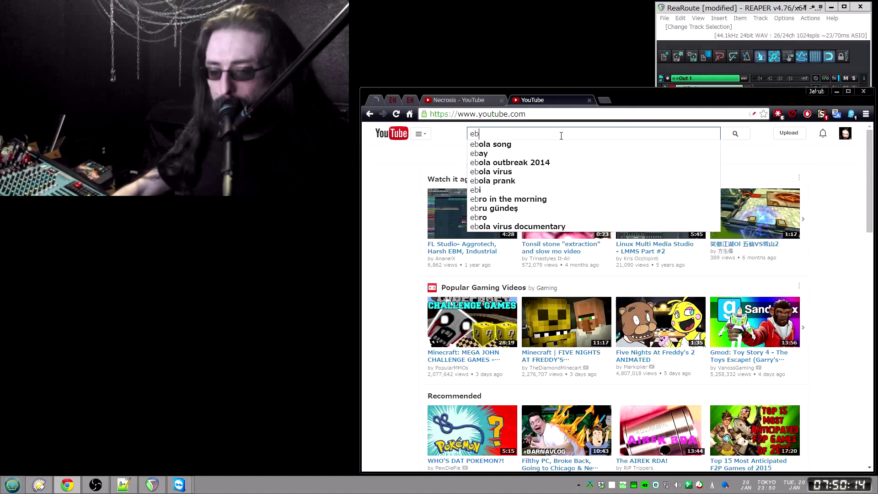
text(m)
key(Return)
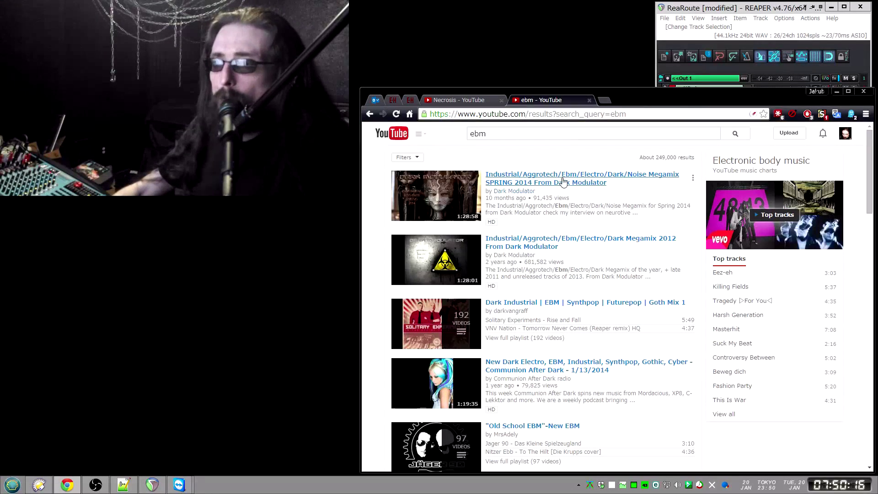
- Float the LoudMax window from the Out 1 track's effects in the local REAPER project and close the FX chain window
click(770, 83)
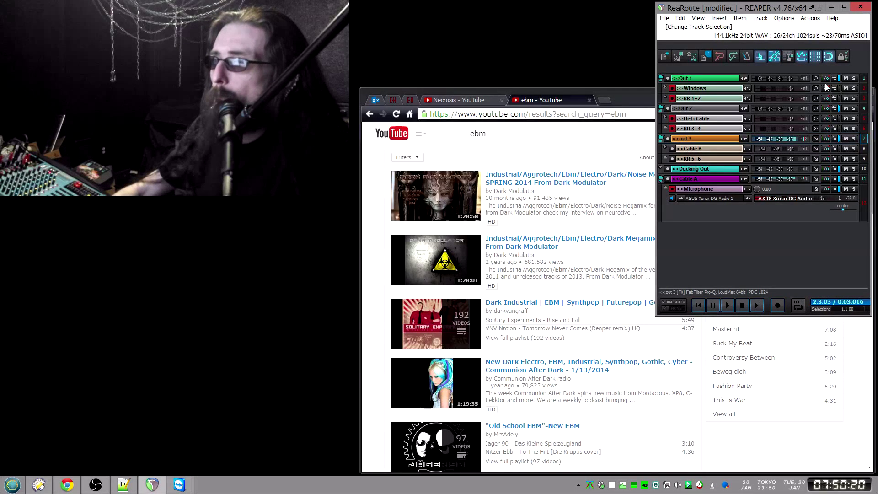
click(686, 79)
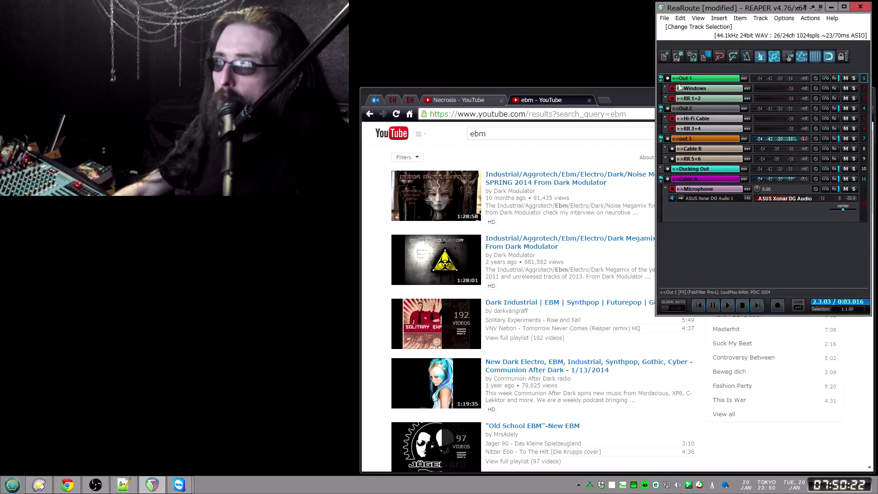
click(834, 79)
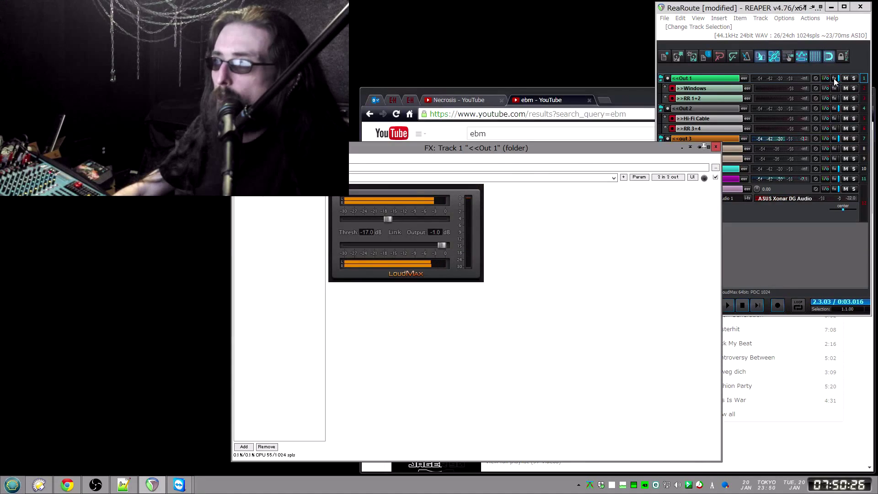
drag(498, 144, 410, 128)
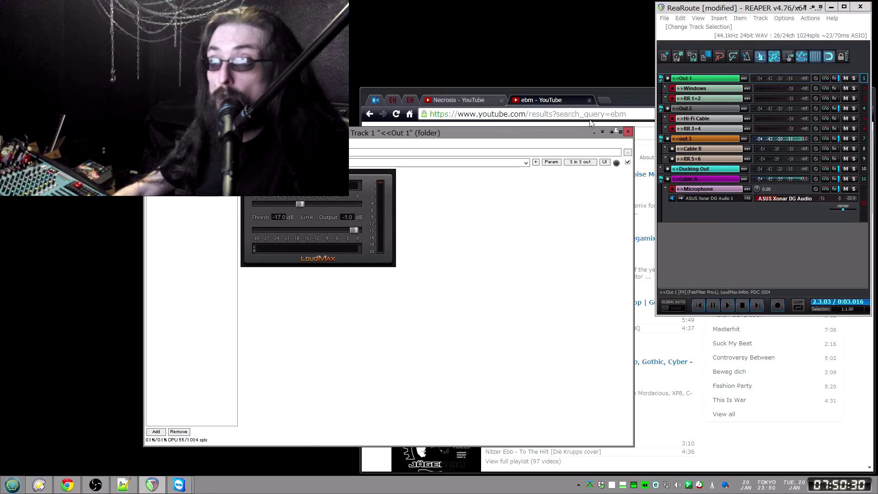
drag(496, 134, 593, 136)
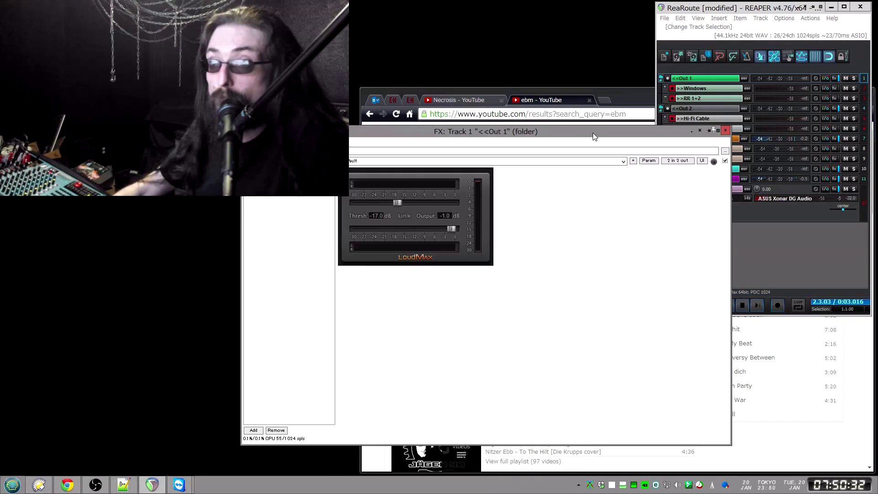
click(712, 130)
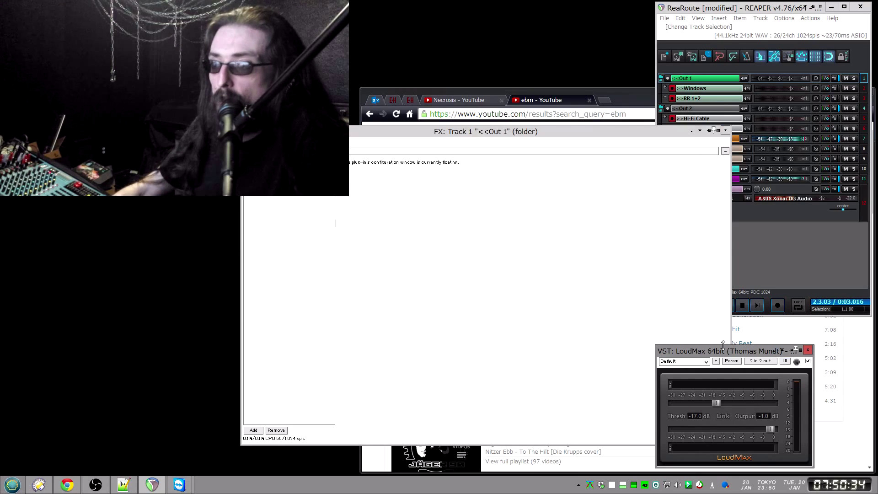
drag(685, 355, 257, 333)
click(725, 131)
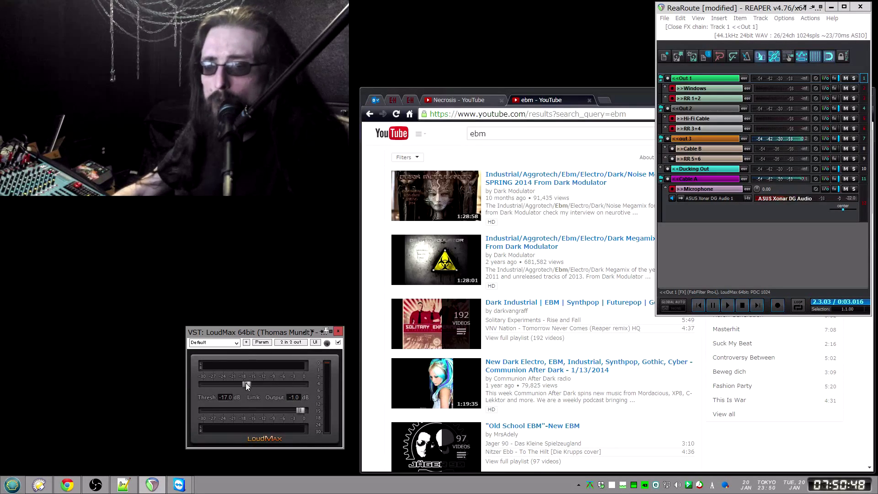
- Set the LoudMax threshold on the Out 1 track to -1.0 dB
click(625, 98)
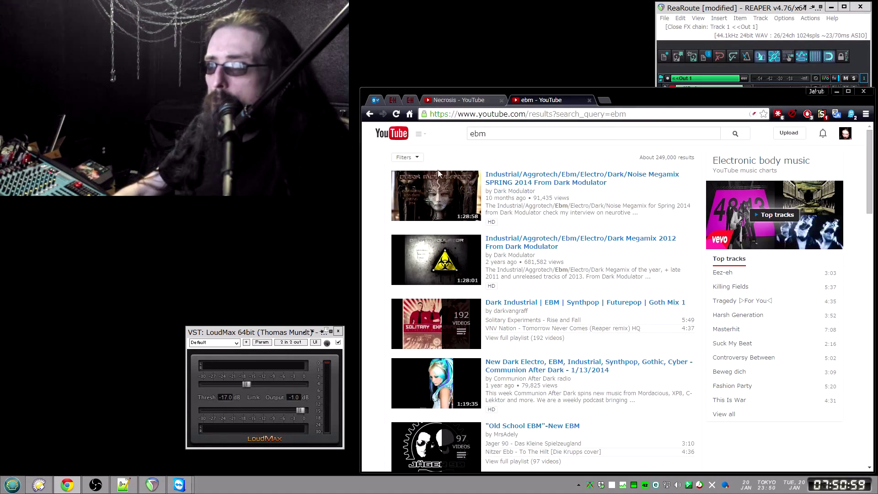
drag(249, 386, 293, 380)
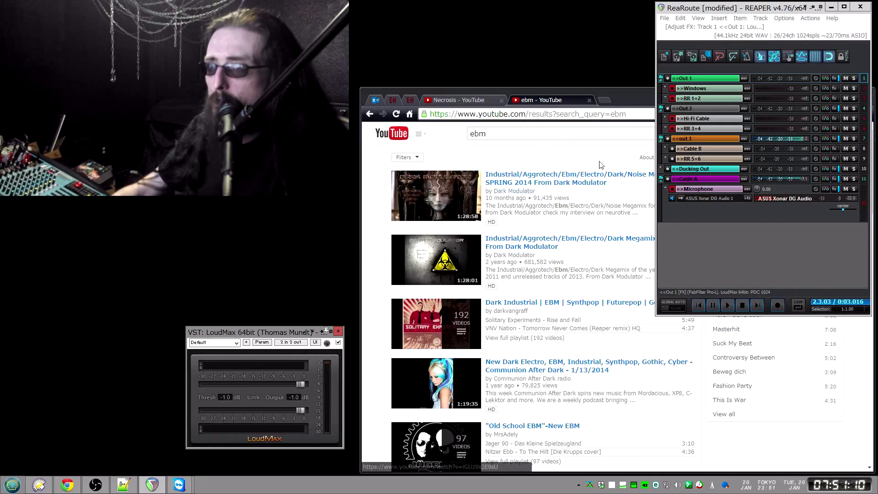
- Play the "Dark Industrial | EBM | Synthpop | Futurepop | Goth Mix 1" playlist on YouTube and skip ahead about half a minute in the first song
click(624, 192)
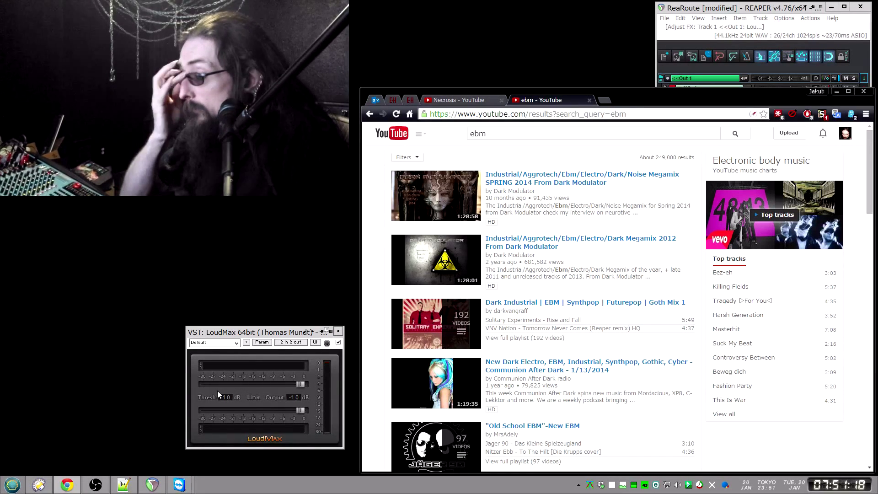
click(582, 304)
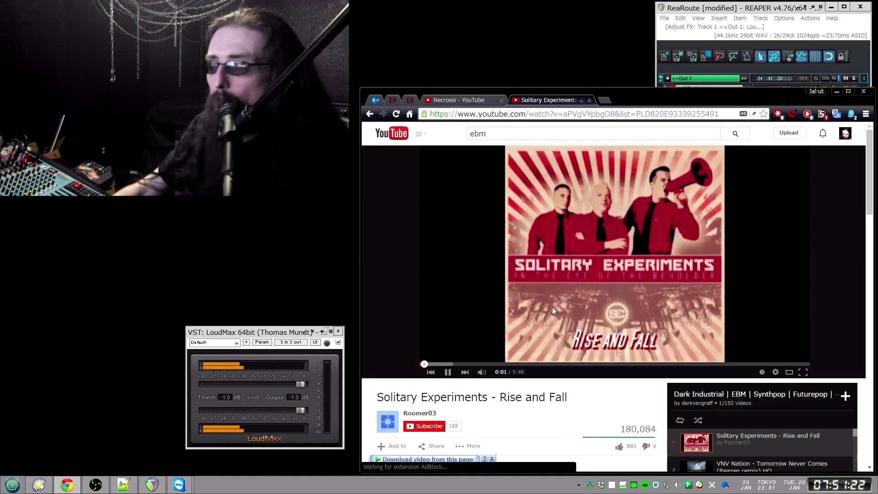
click(451, 364)
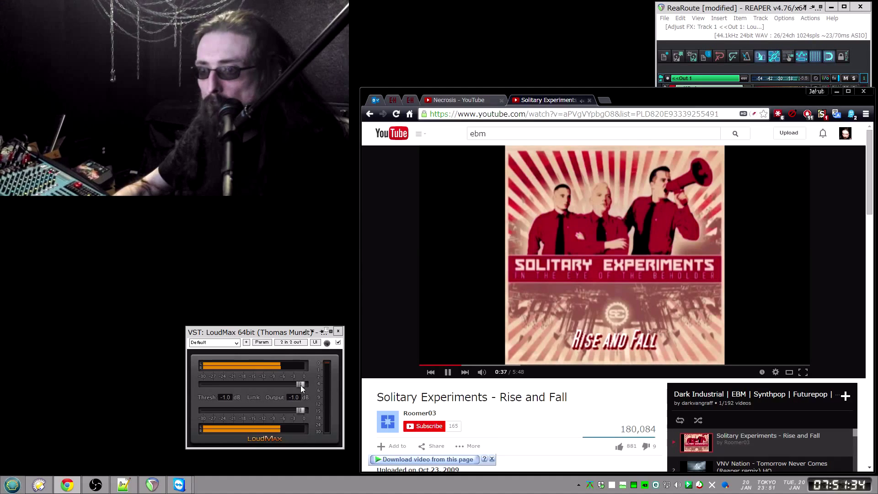
- Sweep the LoudMax threshold far down and back up to 0.0 dB while the song plays, and pause the video
drag(301, 386, 276, 386)
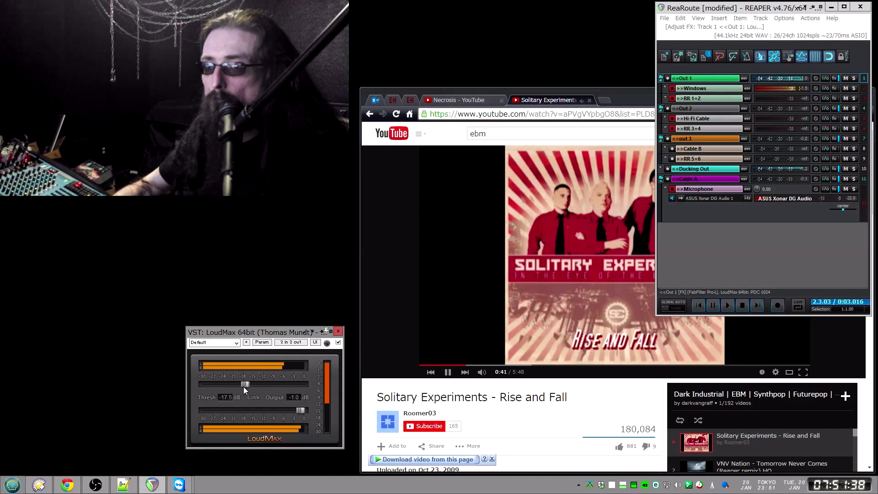
drag(208, 388, 306, 387)
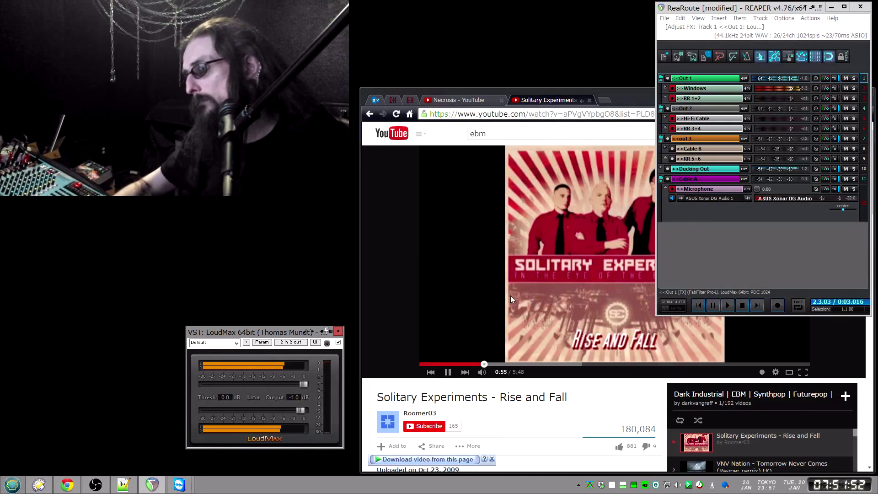
click(526, 278)
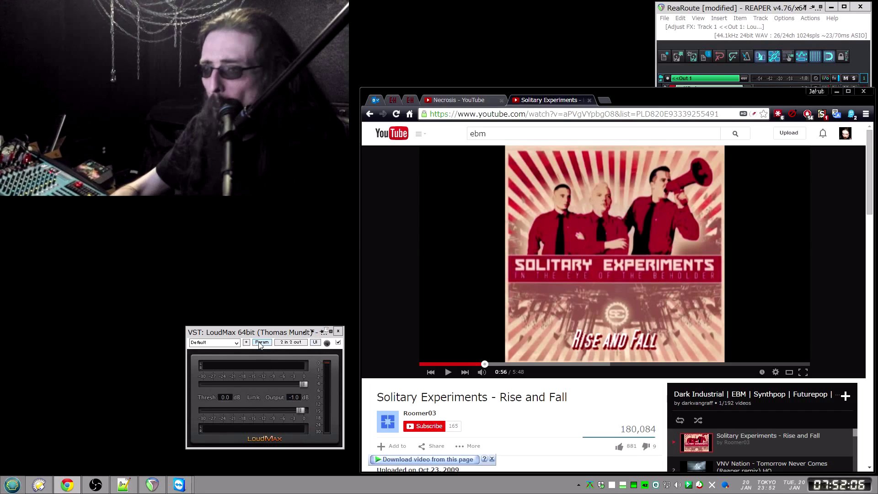
- Move the LoudMax window higher on the desktop and lower its threshold to -30.0 dB
drag(256, 332, 256, 228)
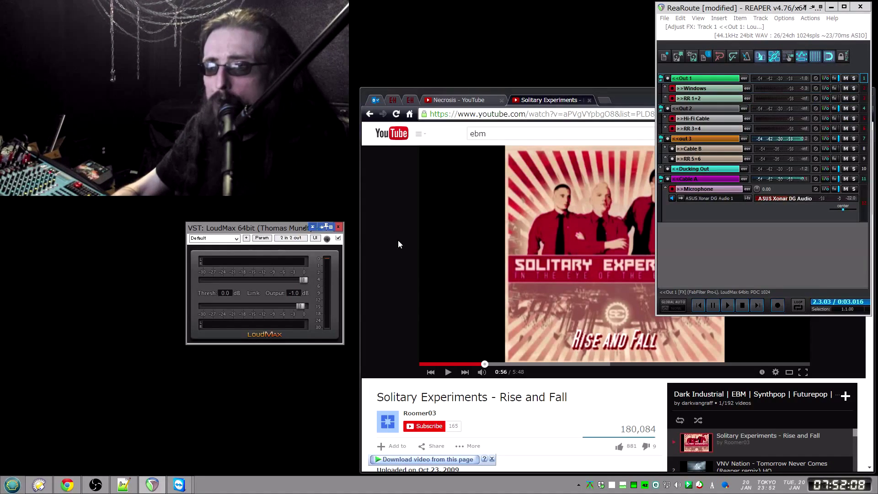
click(389, 341)
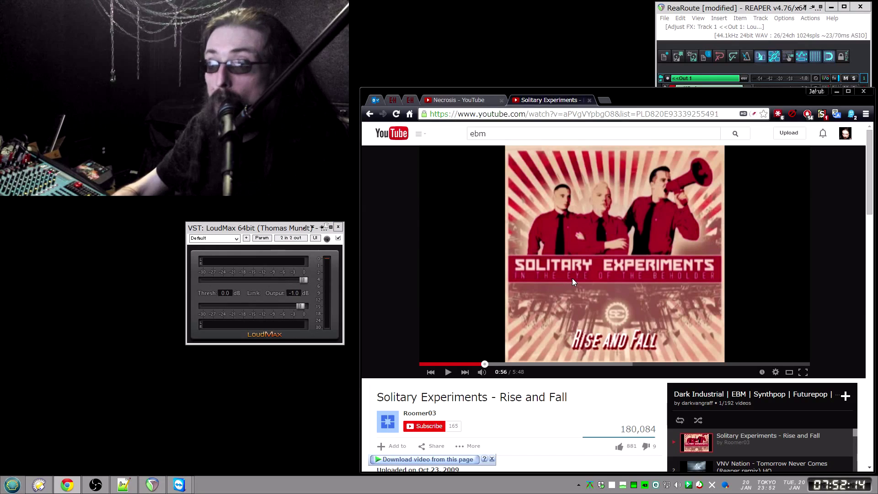
mouse_move(305, 279)
mouse_down()
mouse_move(213, 280)
mouse_move(319, 284)
mouse_up()
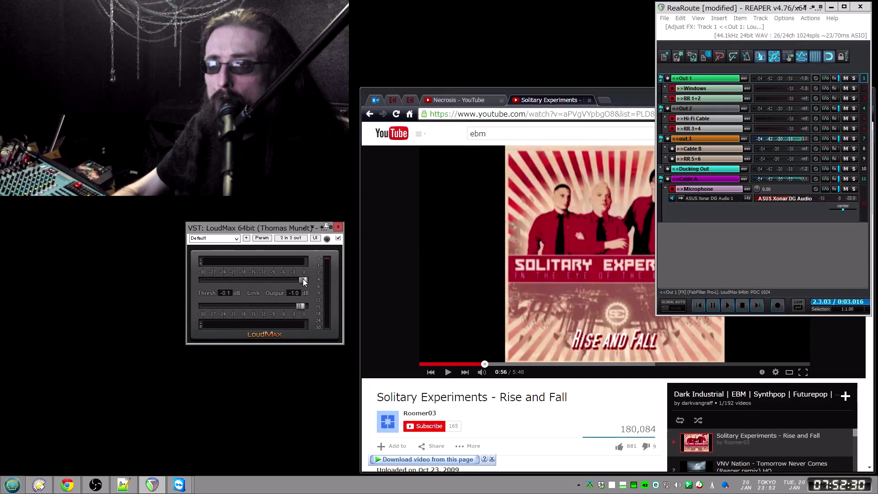
drag(303, 279, 62, 270)
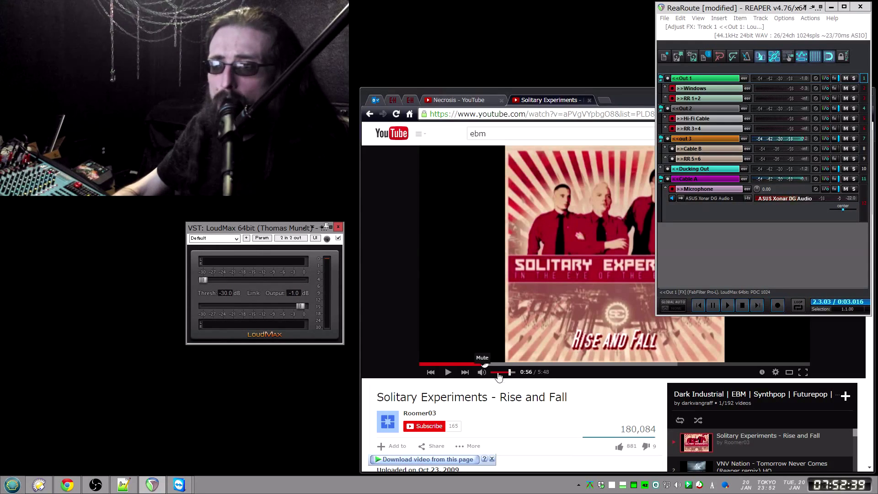
- Try the YouTube player's volume near minimum, restore it to full, play the song through the limiter and pause it again
click(496, 373)
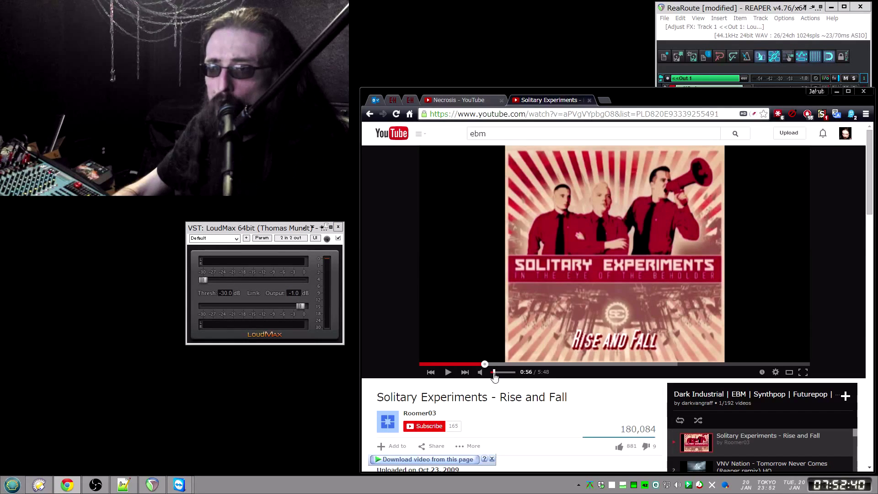
mouse_move(494, 374)
mouse_down()
mouse_move(516, 374)
mouse_move(496, 376)
mouse_up()
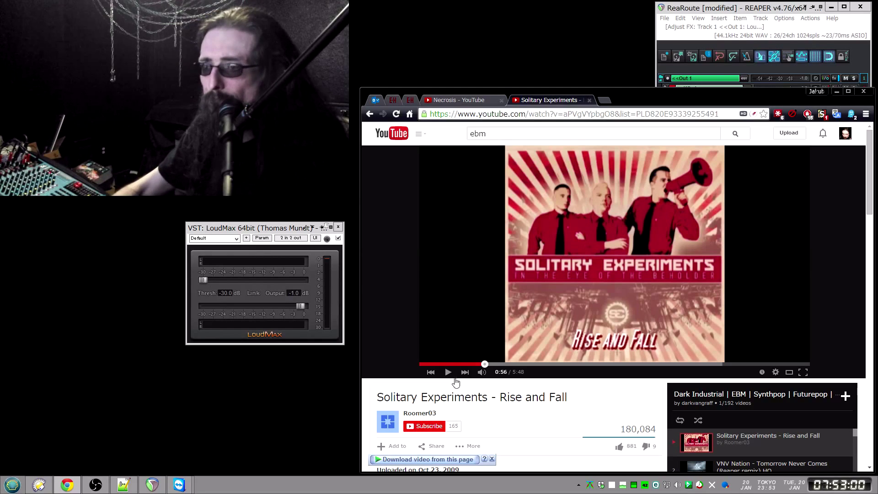
click(532, 290)
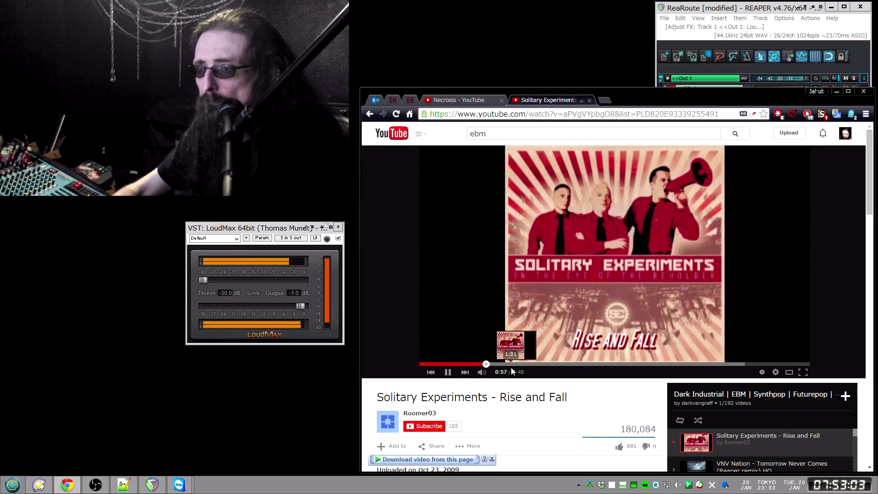
mouse_move(482, 372)
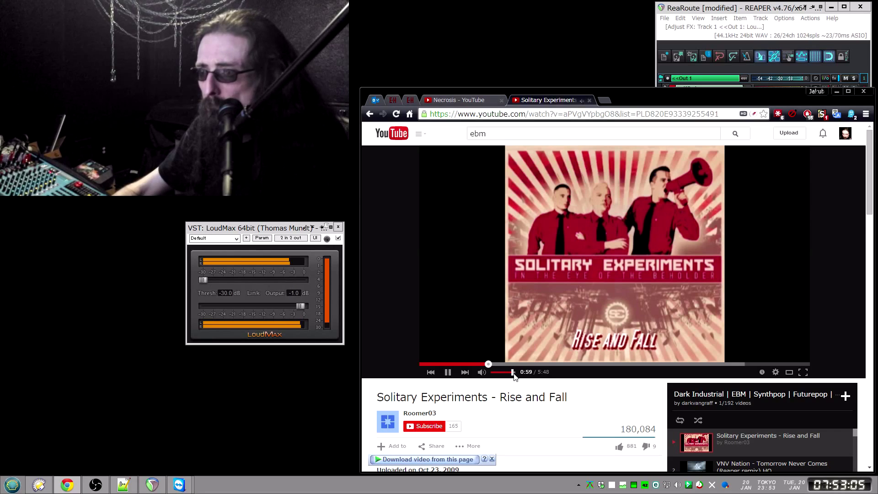
mouse_move(513, 376)
mouse_down()
mouse_move(492, 375)
mouse_move(513, 378)
mouse_up()
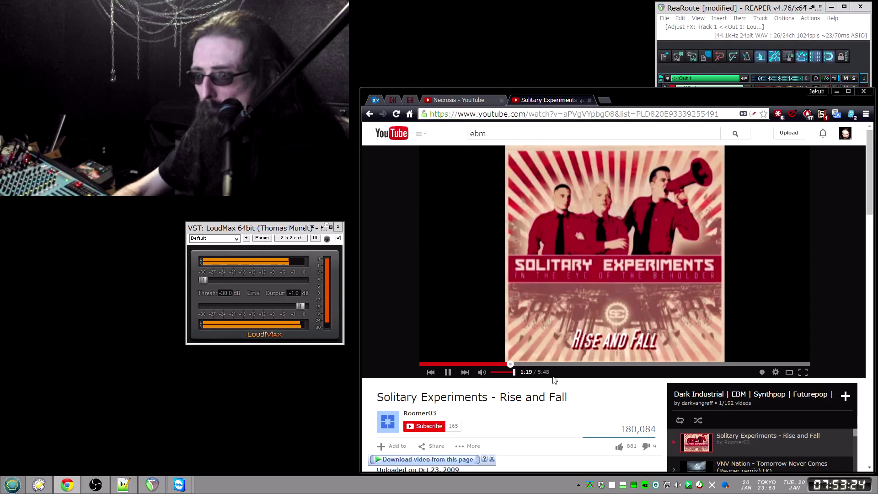
click(569, 296)
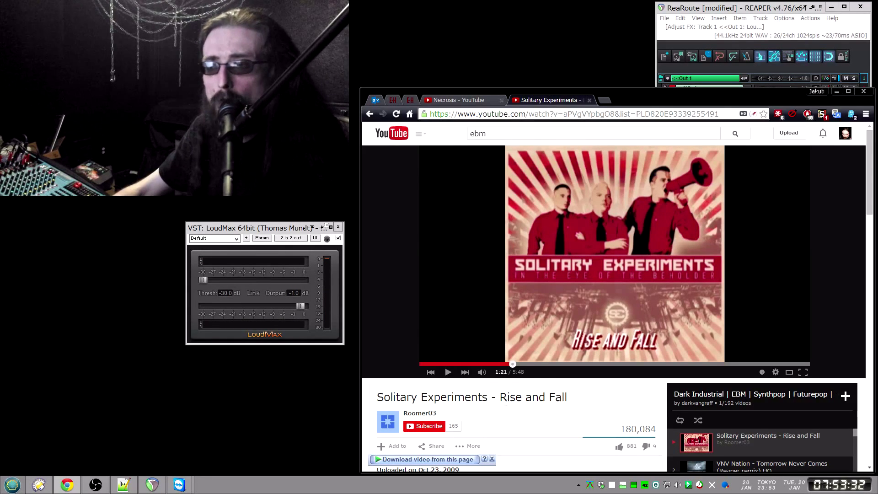
- Reposition the LoudMax window beside the browser and select the Windows track in the ReaRoute project
mouse_move(482, 372)
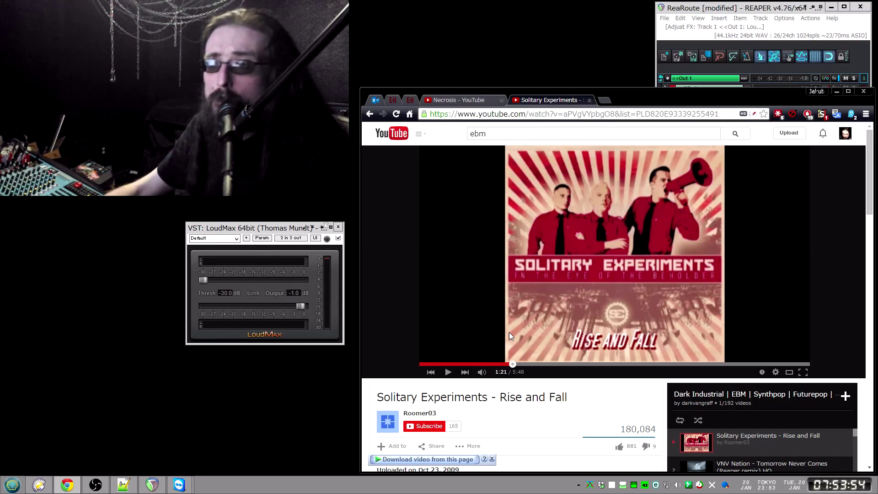
drag(225, 228, 212, 184)
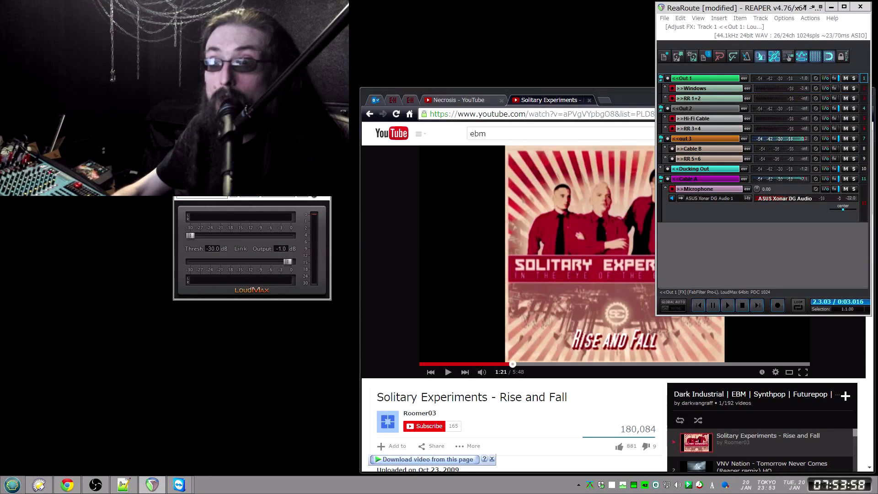
drag(236, 180, 257, 234)
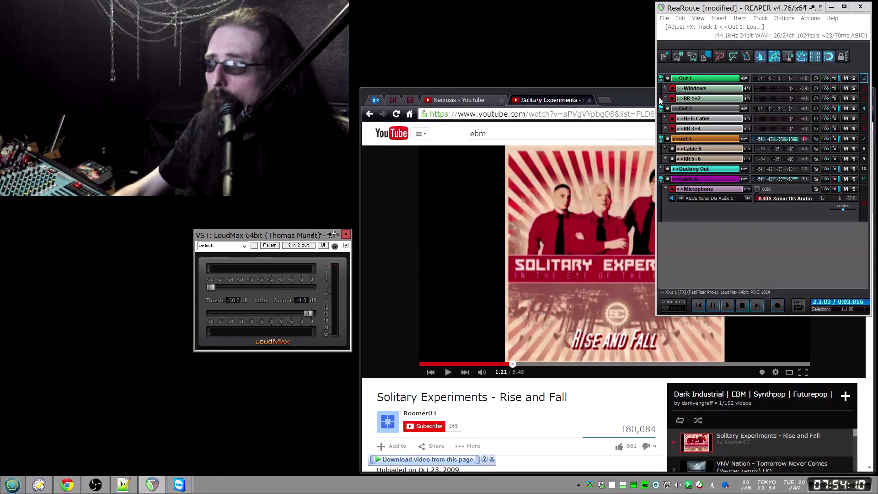
click(694, 89)
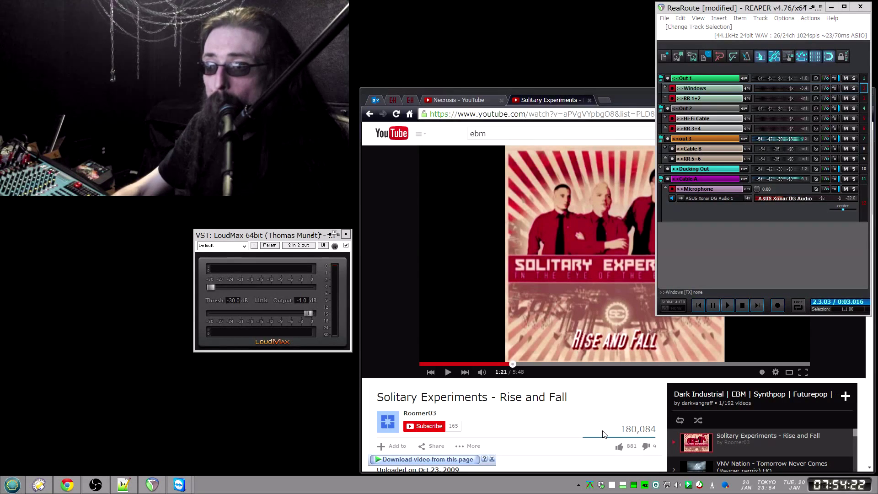
- Open the Windows playback devices list and move the Sound dialog down so it is fully in view
right_click(677, 489)
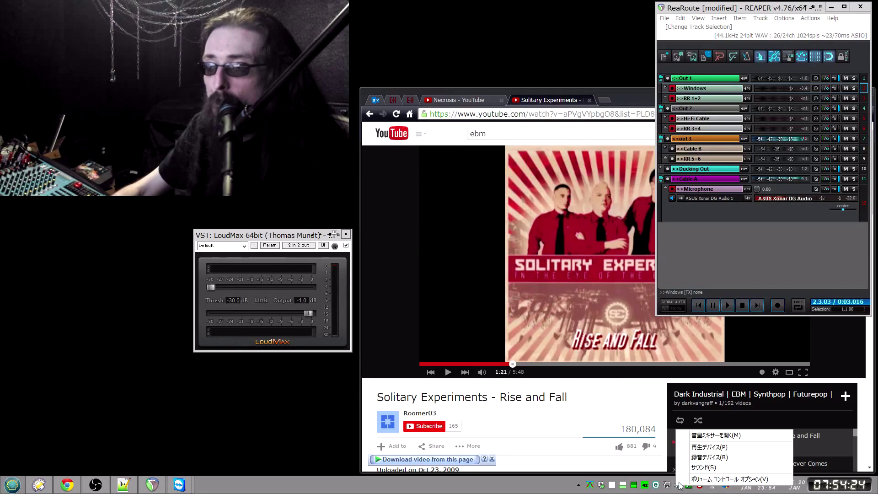
click(713, 449)
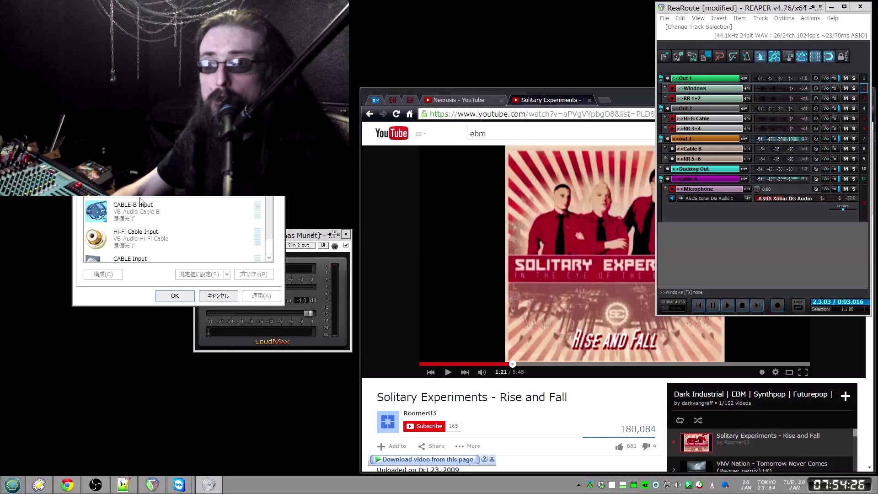
drag(175, 77, 165, 214)
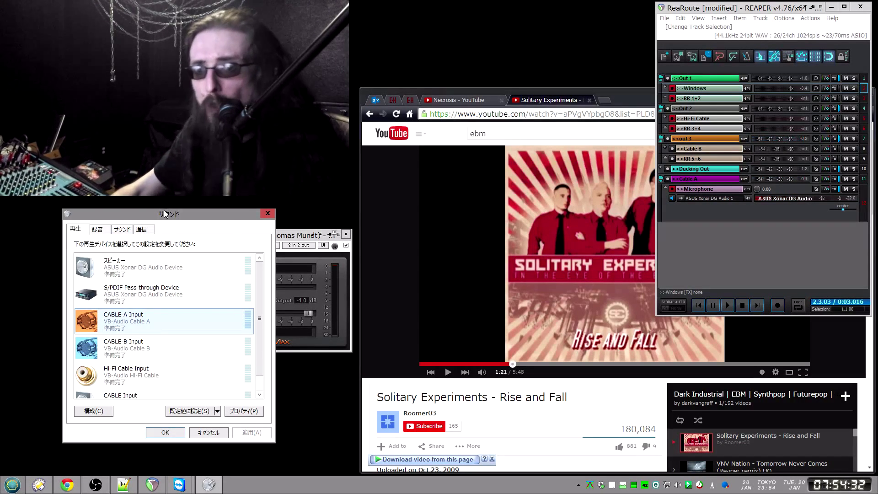
drag(176, 220, 162, 236)
- Examine the CABLE-B, Hi-Fi Cable and CABLE Input playback devices alongside the matching REAPER tracks and the LoudMax limiter
click(116, 366)
scroll(116, 389, down, 2)
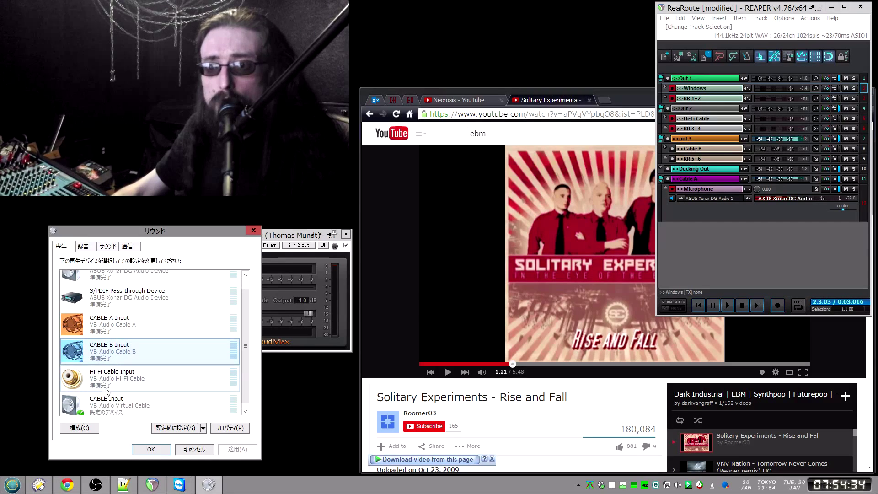
click(124, 384)
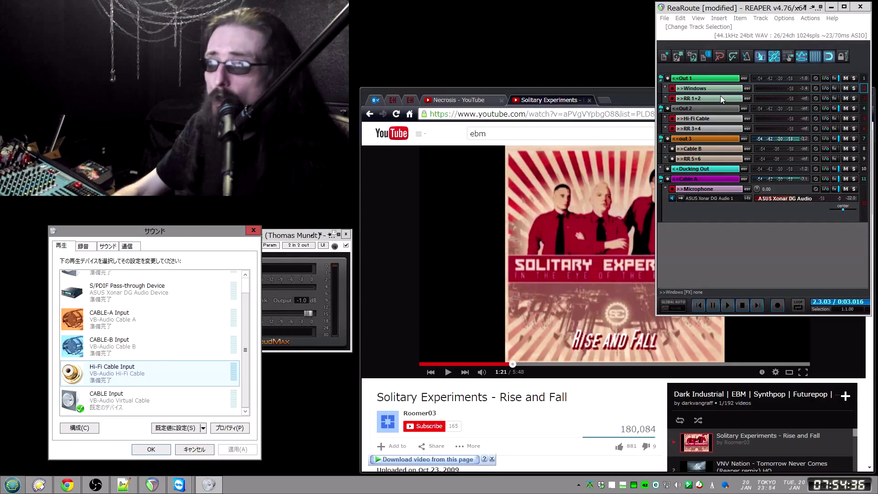
click(132, 348)
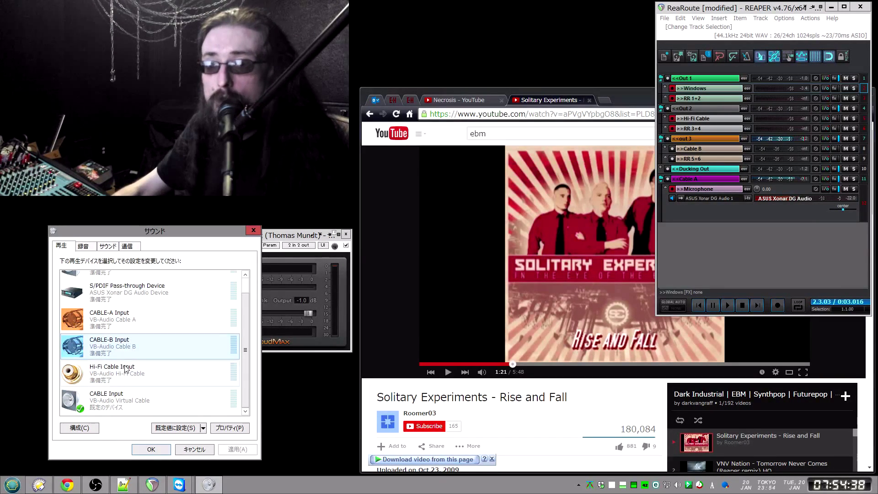
click(127, 369)
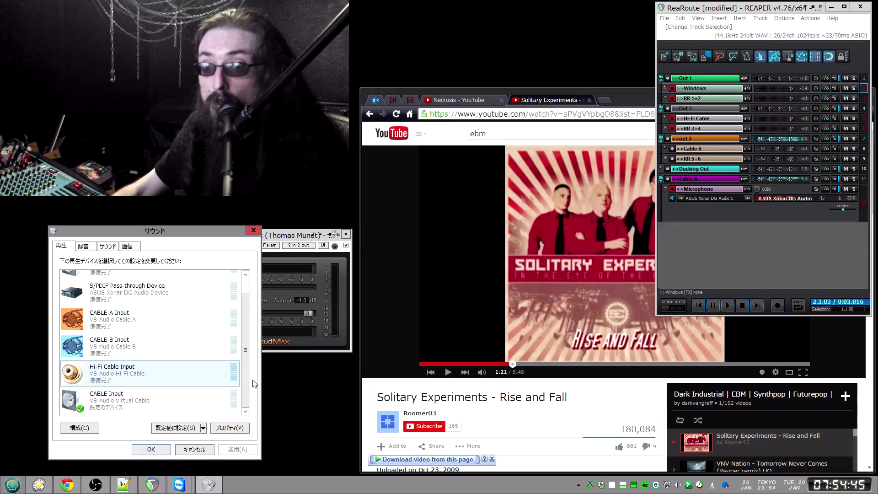
click(138, 402)
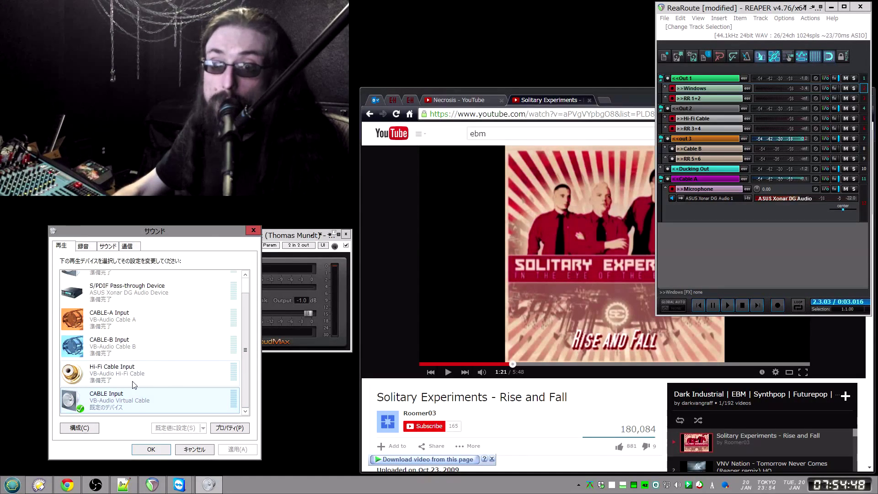
click(82, 377)
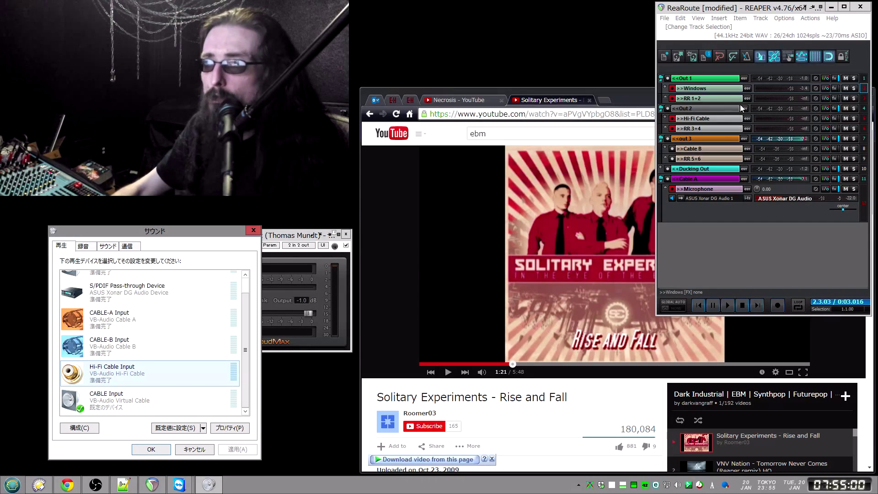
click(280, 236)
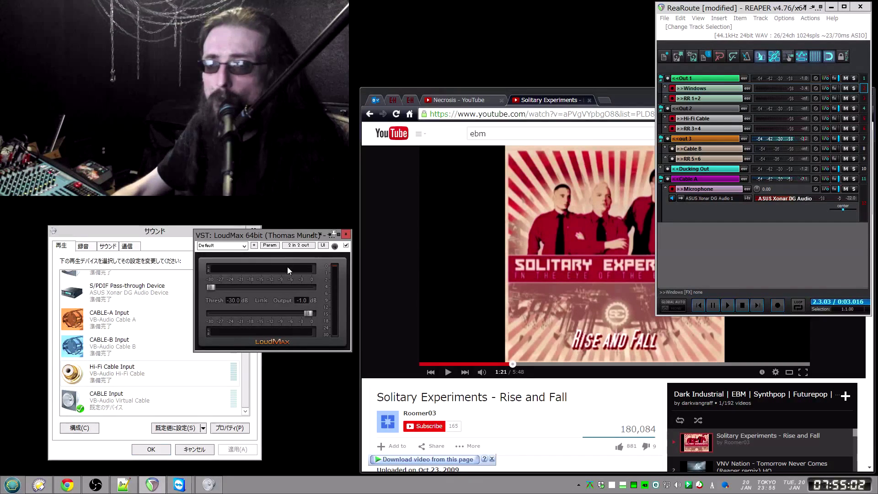
click(203, 286)
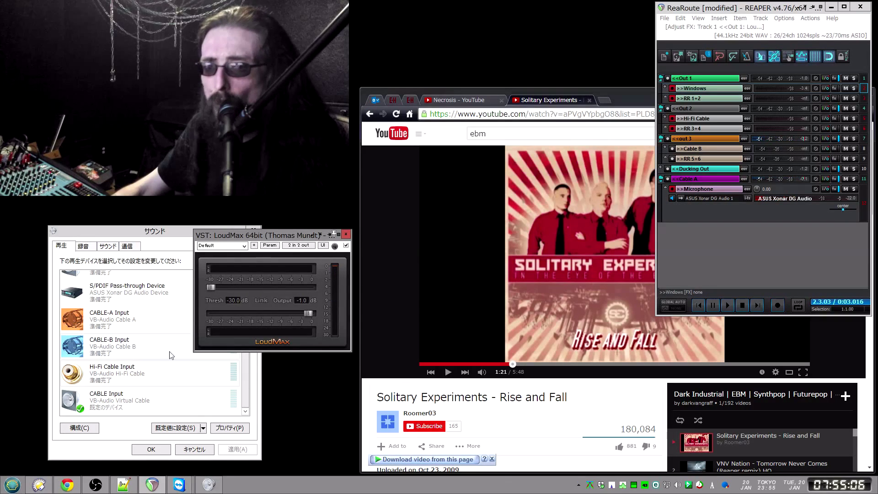
click(158, 377)
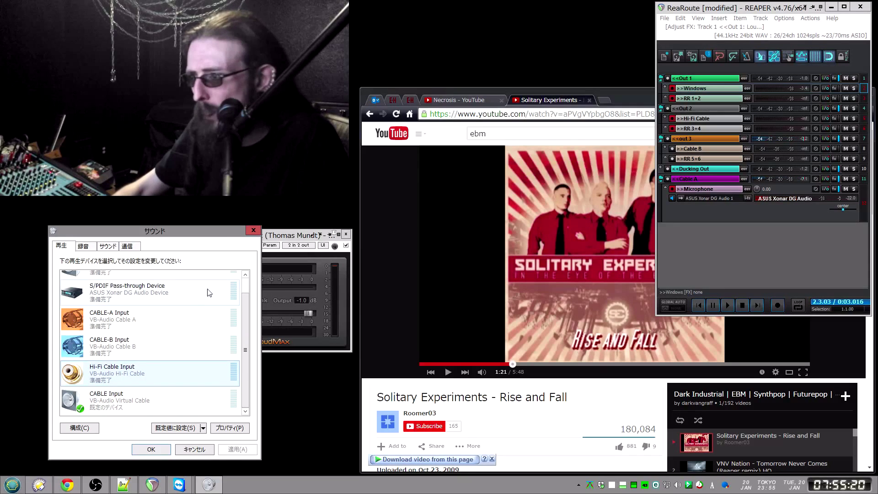
- Close the floating LoudMax window and confirm the Sound dialog
click(291, 235)
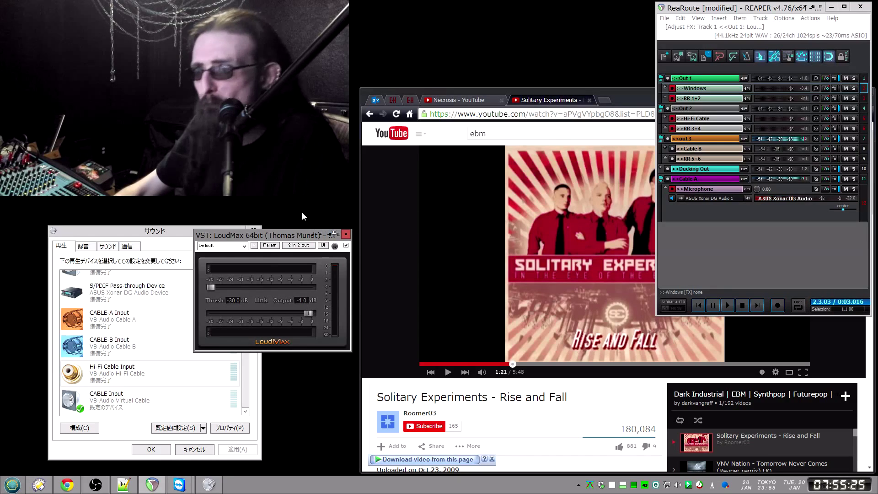
click(345, 234)
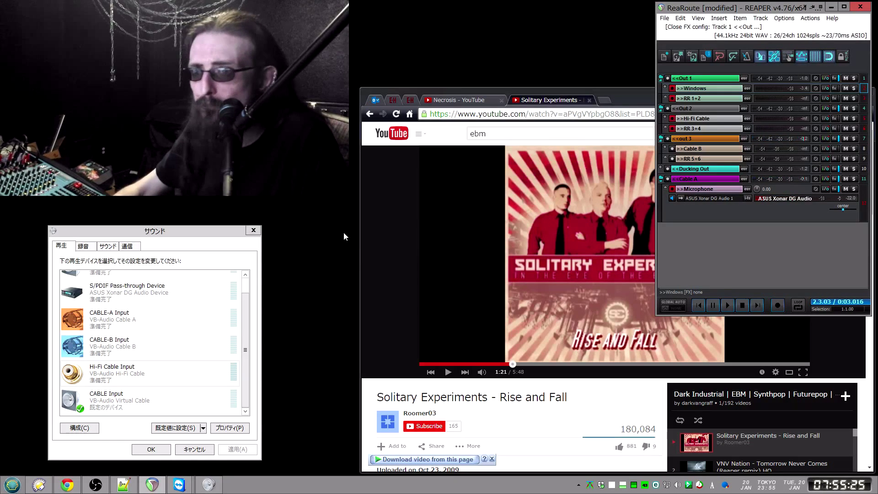
click(151, 449)
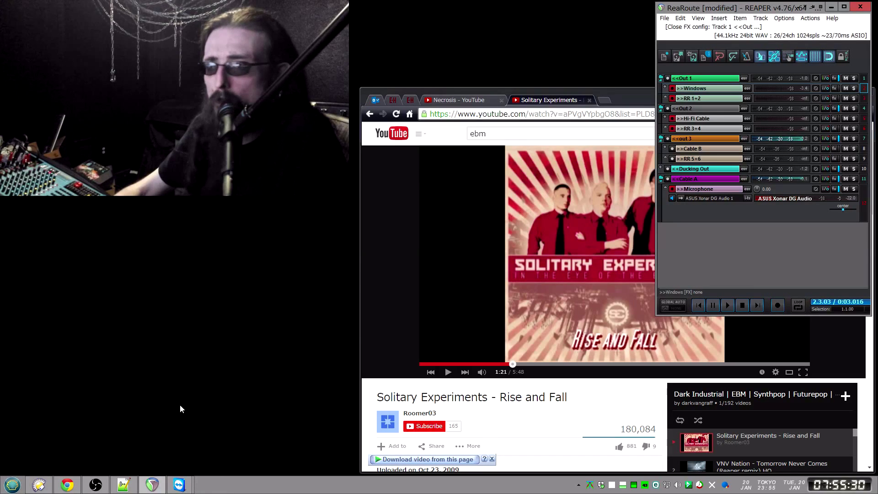
- Examine the Microphone, Out 2 and out 3 tracks by selecting them in turn, and clear the track selection
click(681, 265)
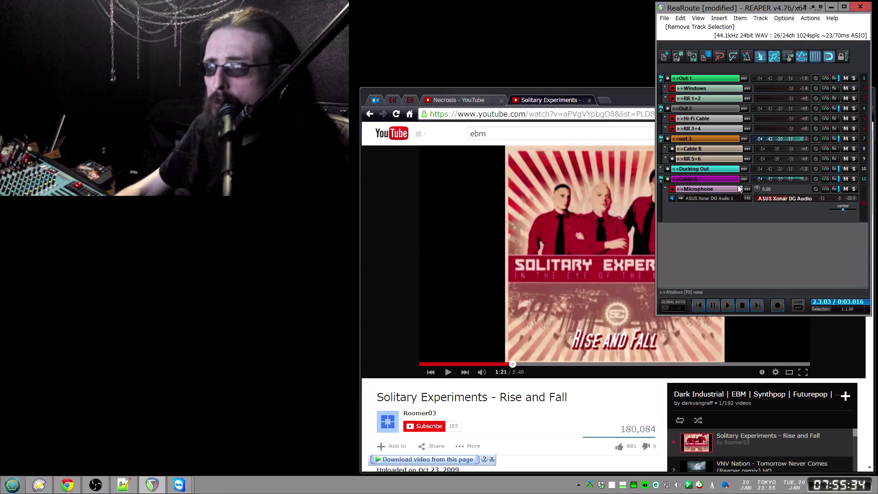
click(713, 213)
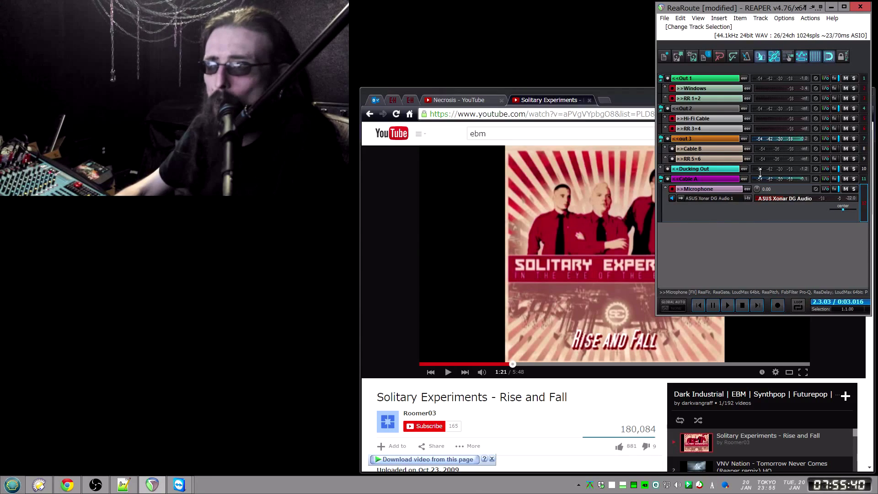
click(730, 254)
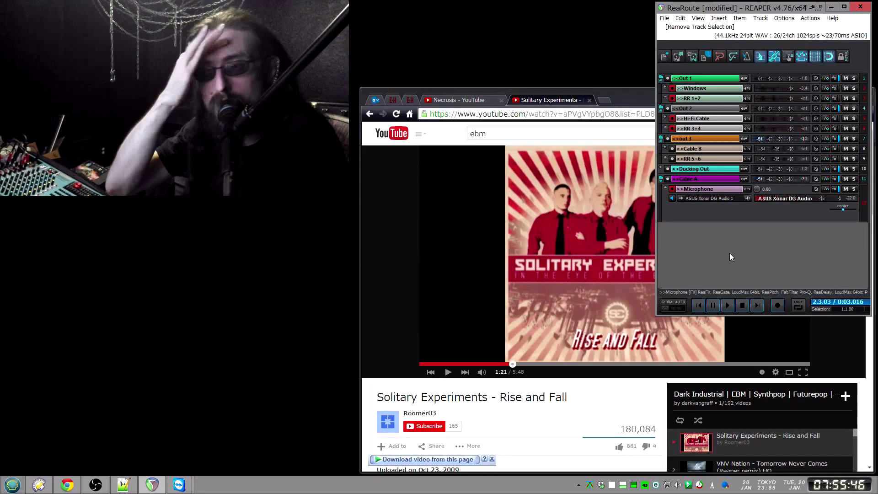
click(694, 139)
click(694, 108)
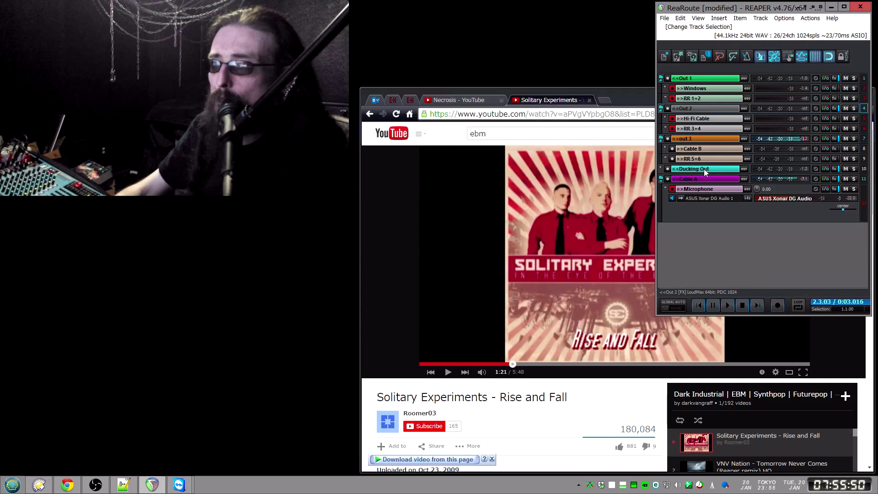
click(695, 138)
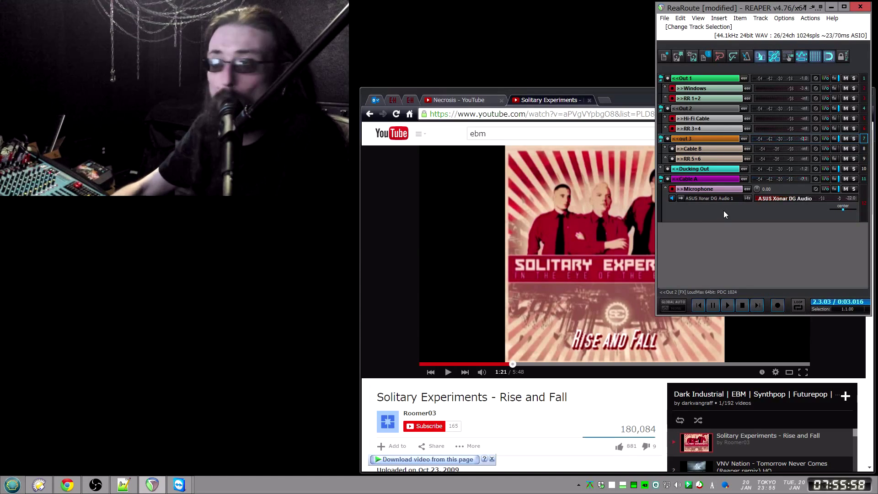
click(730, 263)
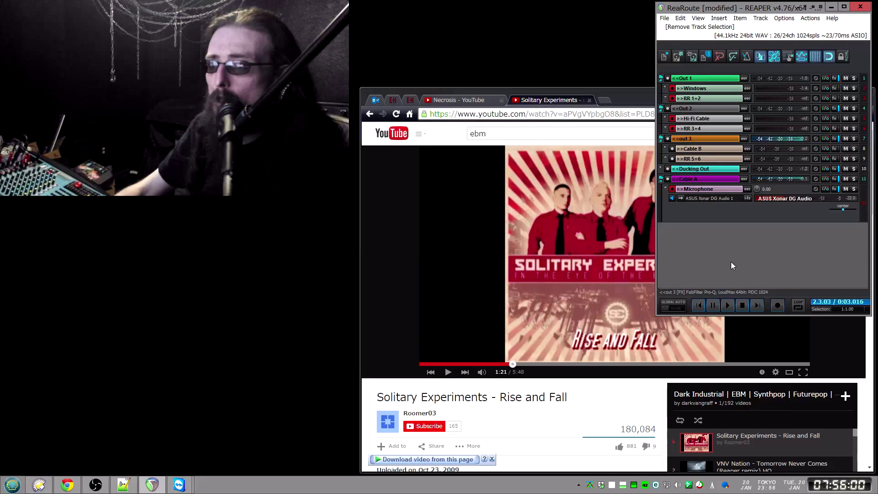